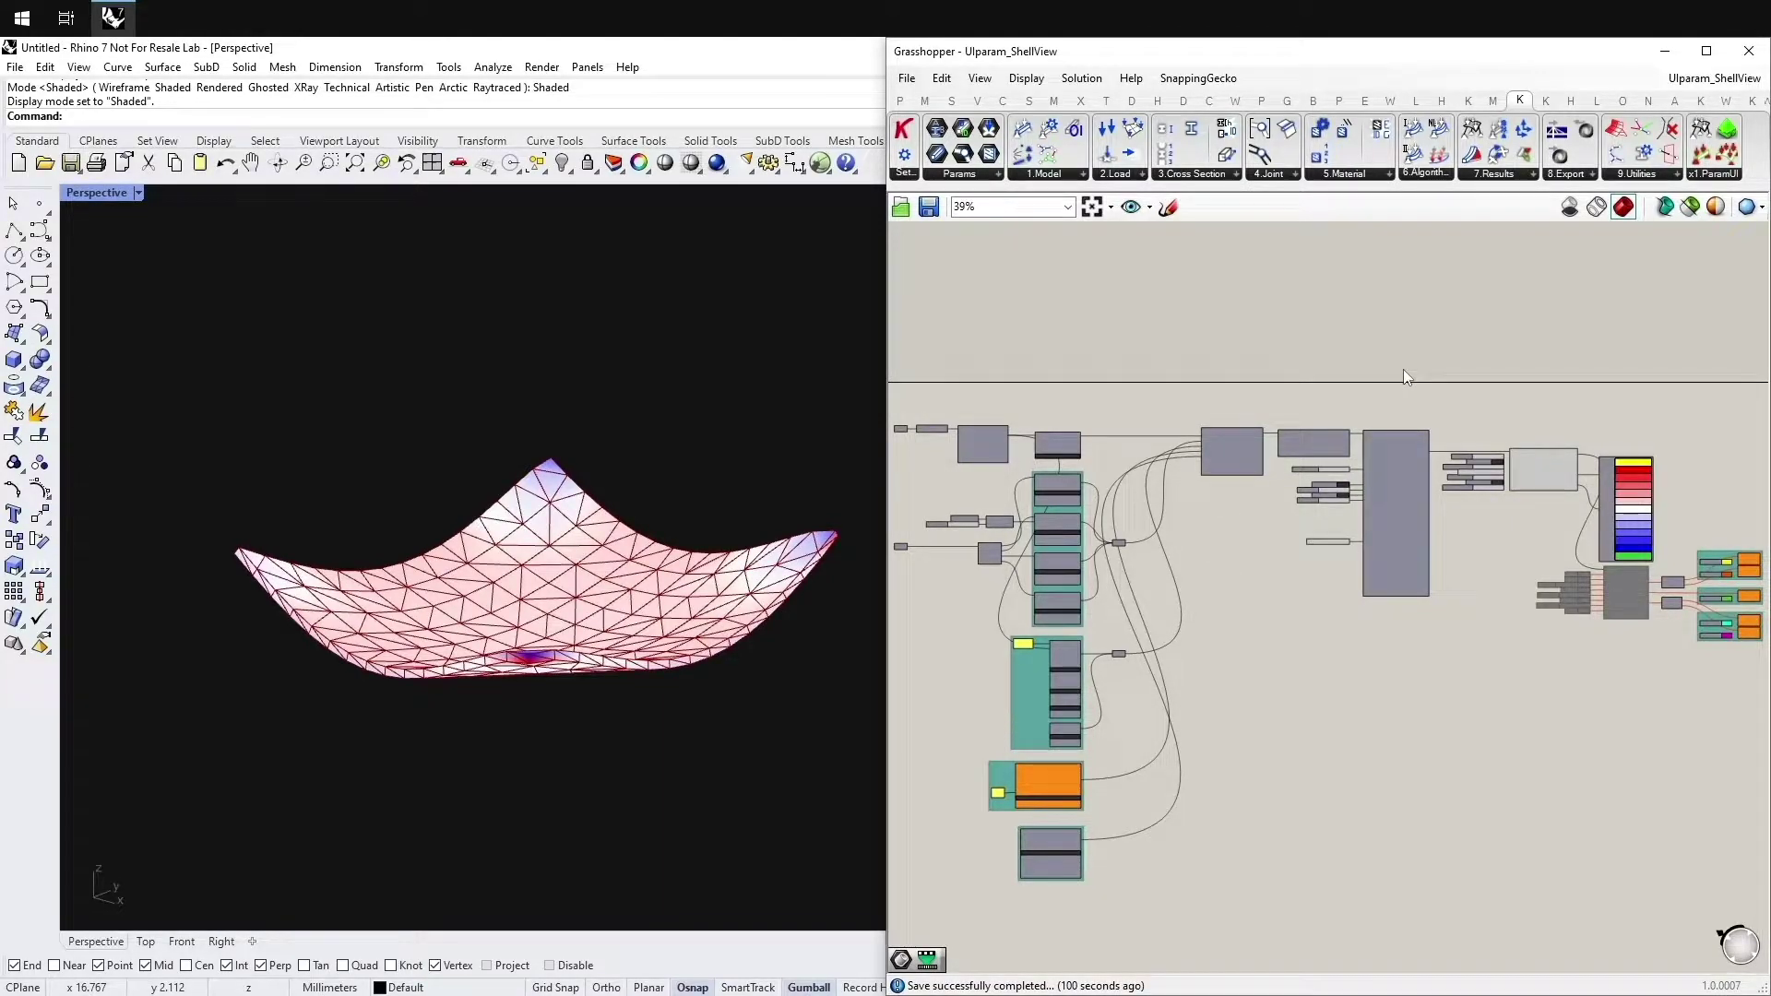
Review the available Karamba3D_PUI view components and the UIParametric example folder that holds UIparam_ShellView.gh.
left_click(1720, 175)
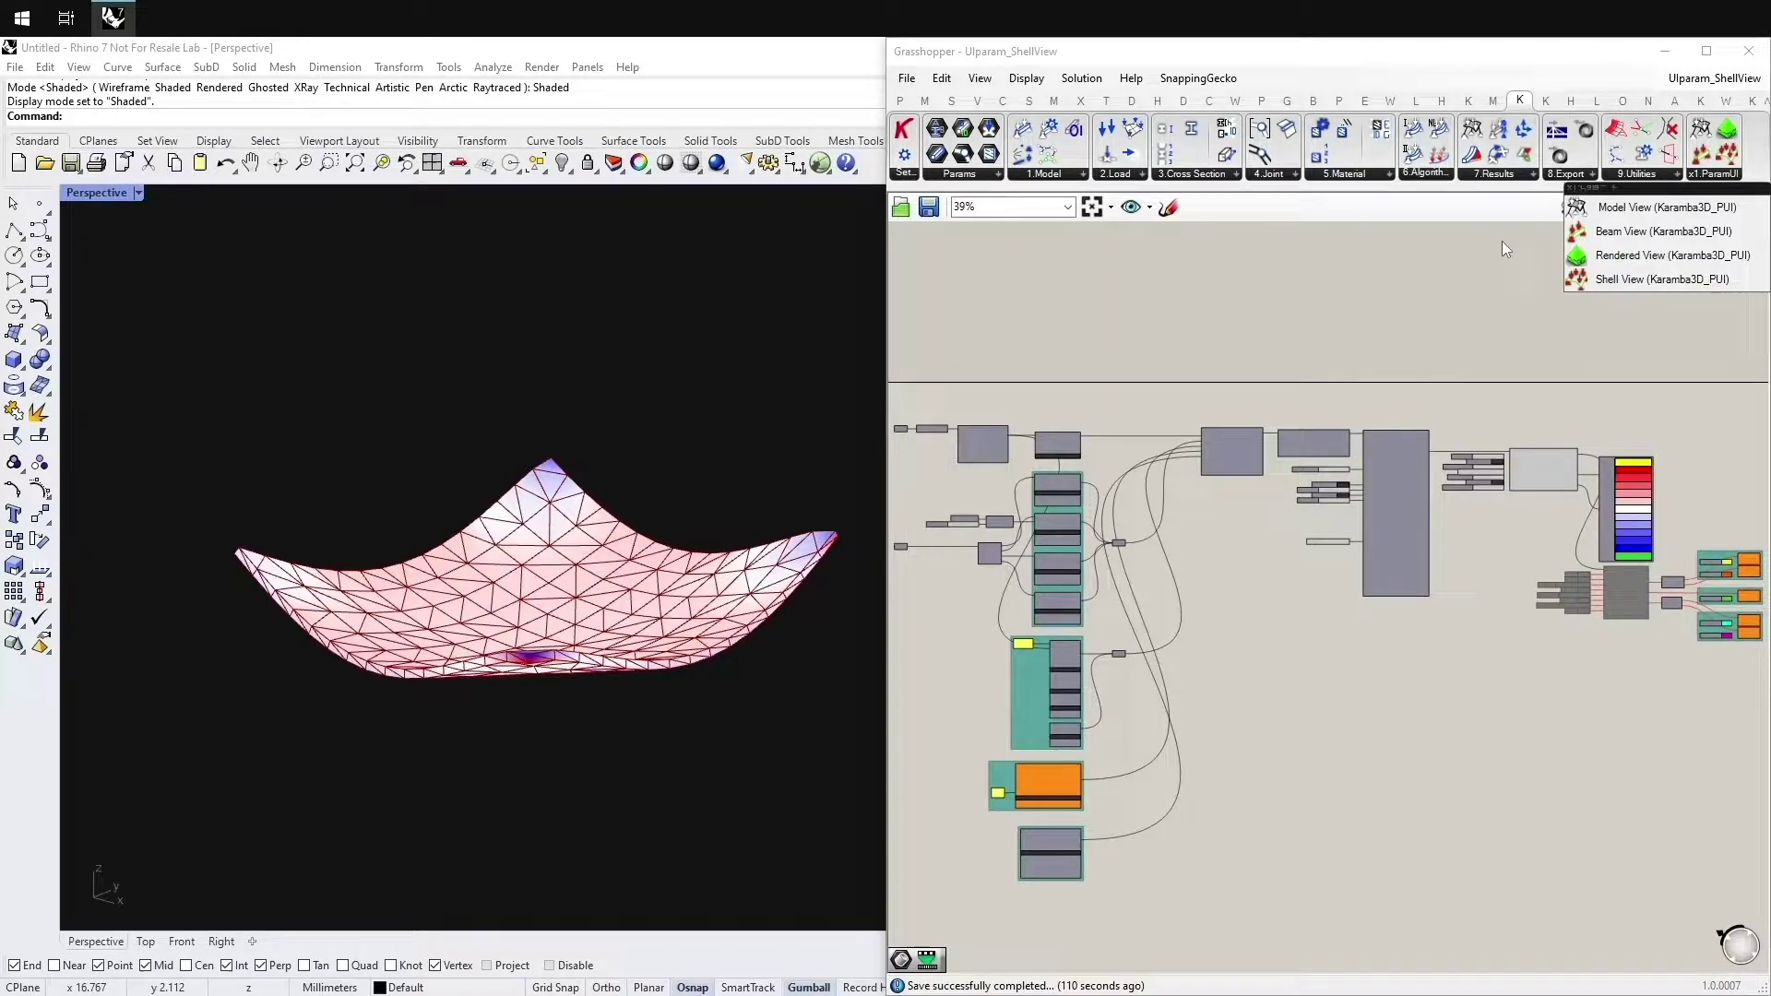
left_click(1466, 279)
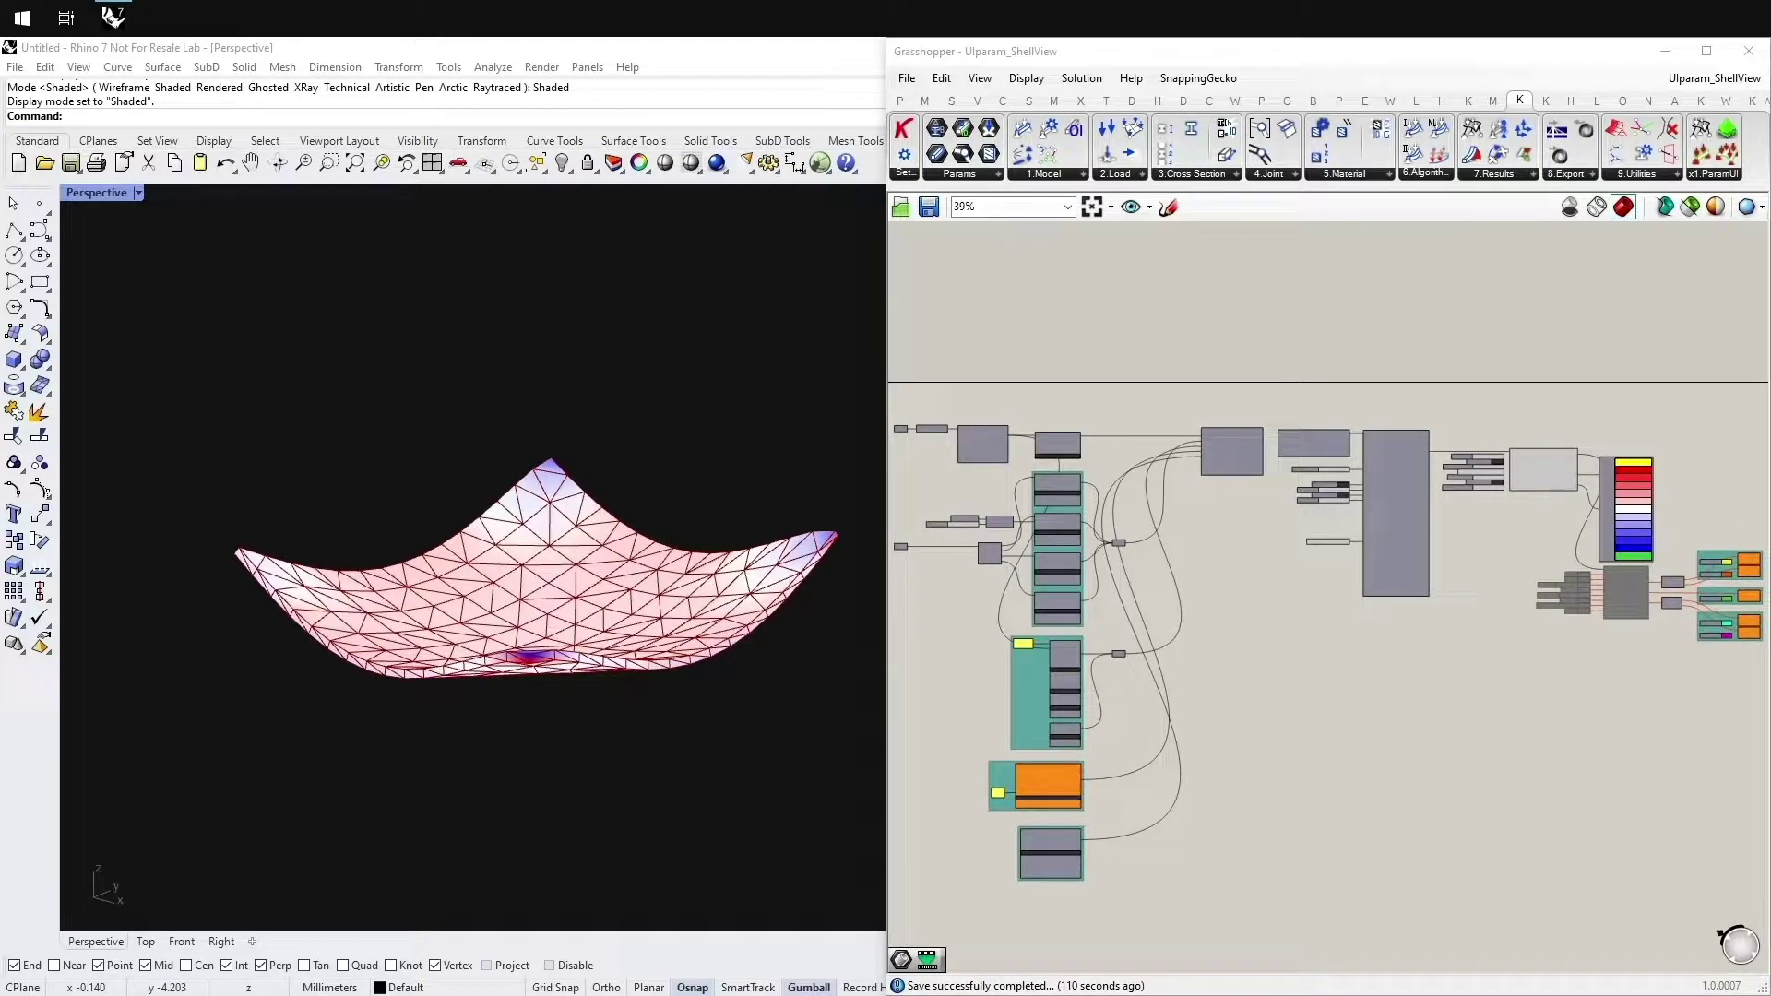
left_click_drag(0, 388, 671, 165)
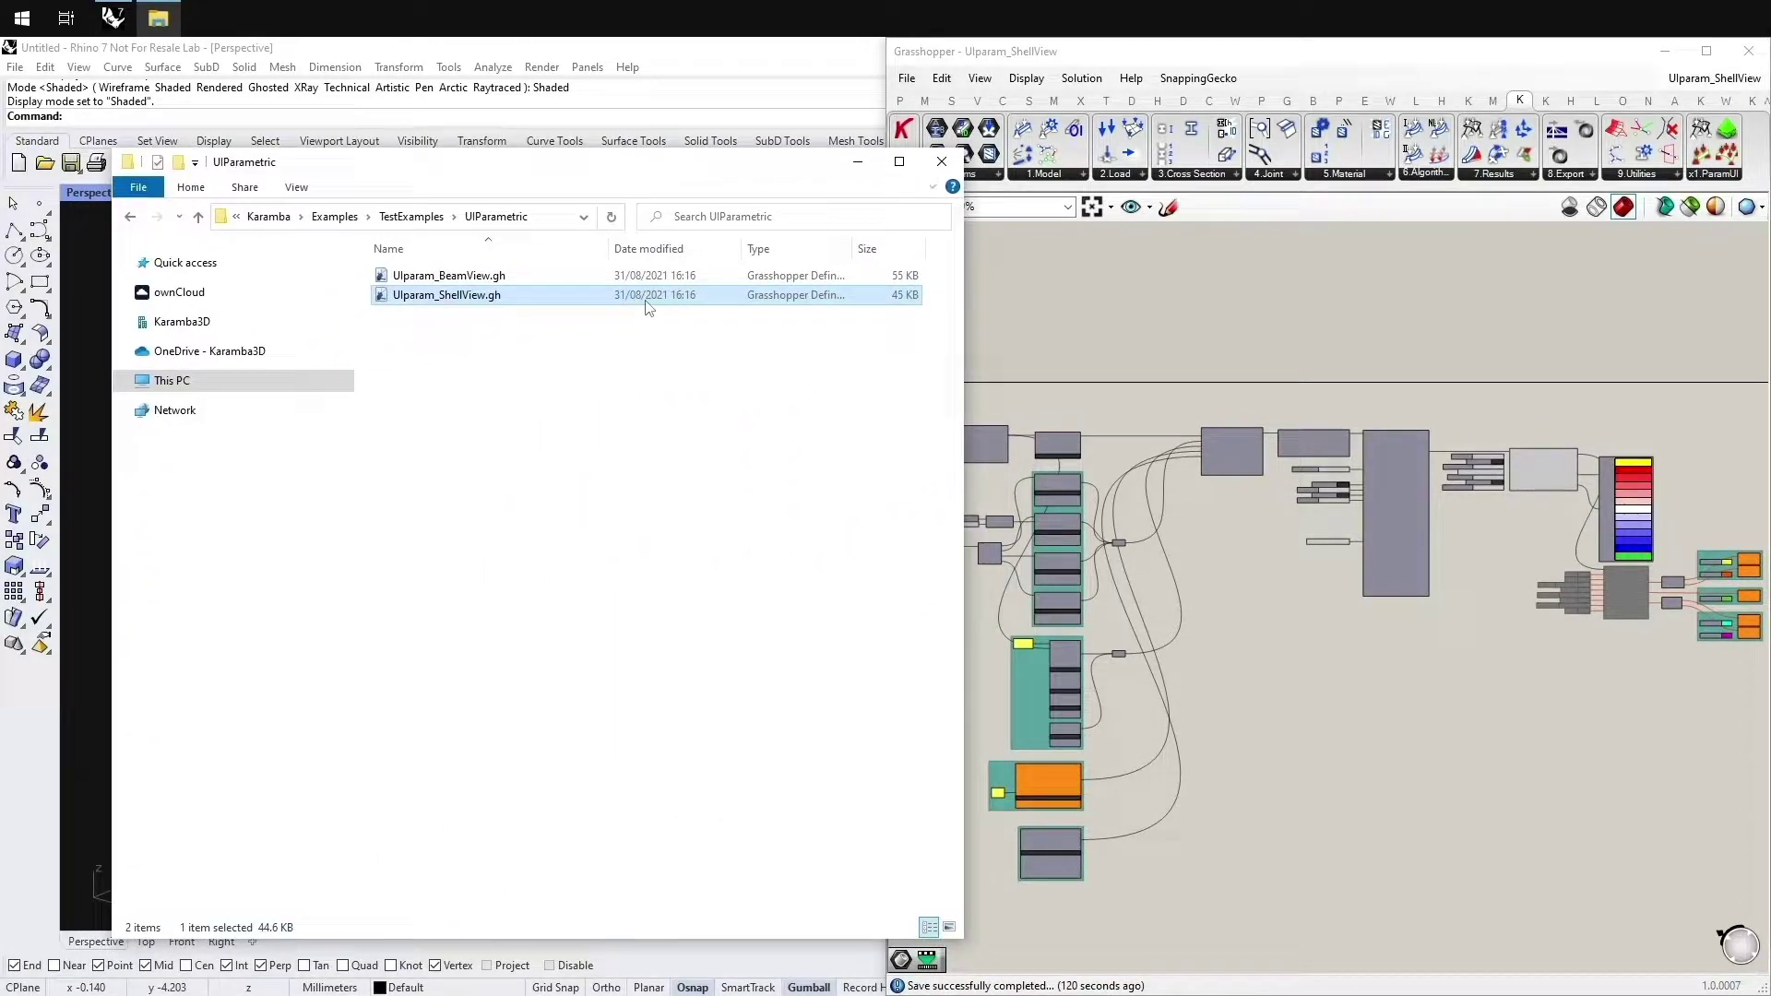
left_click(549, 217)
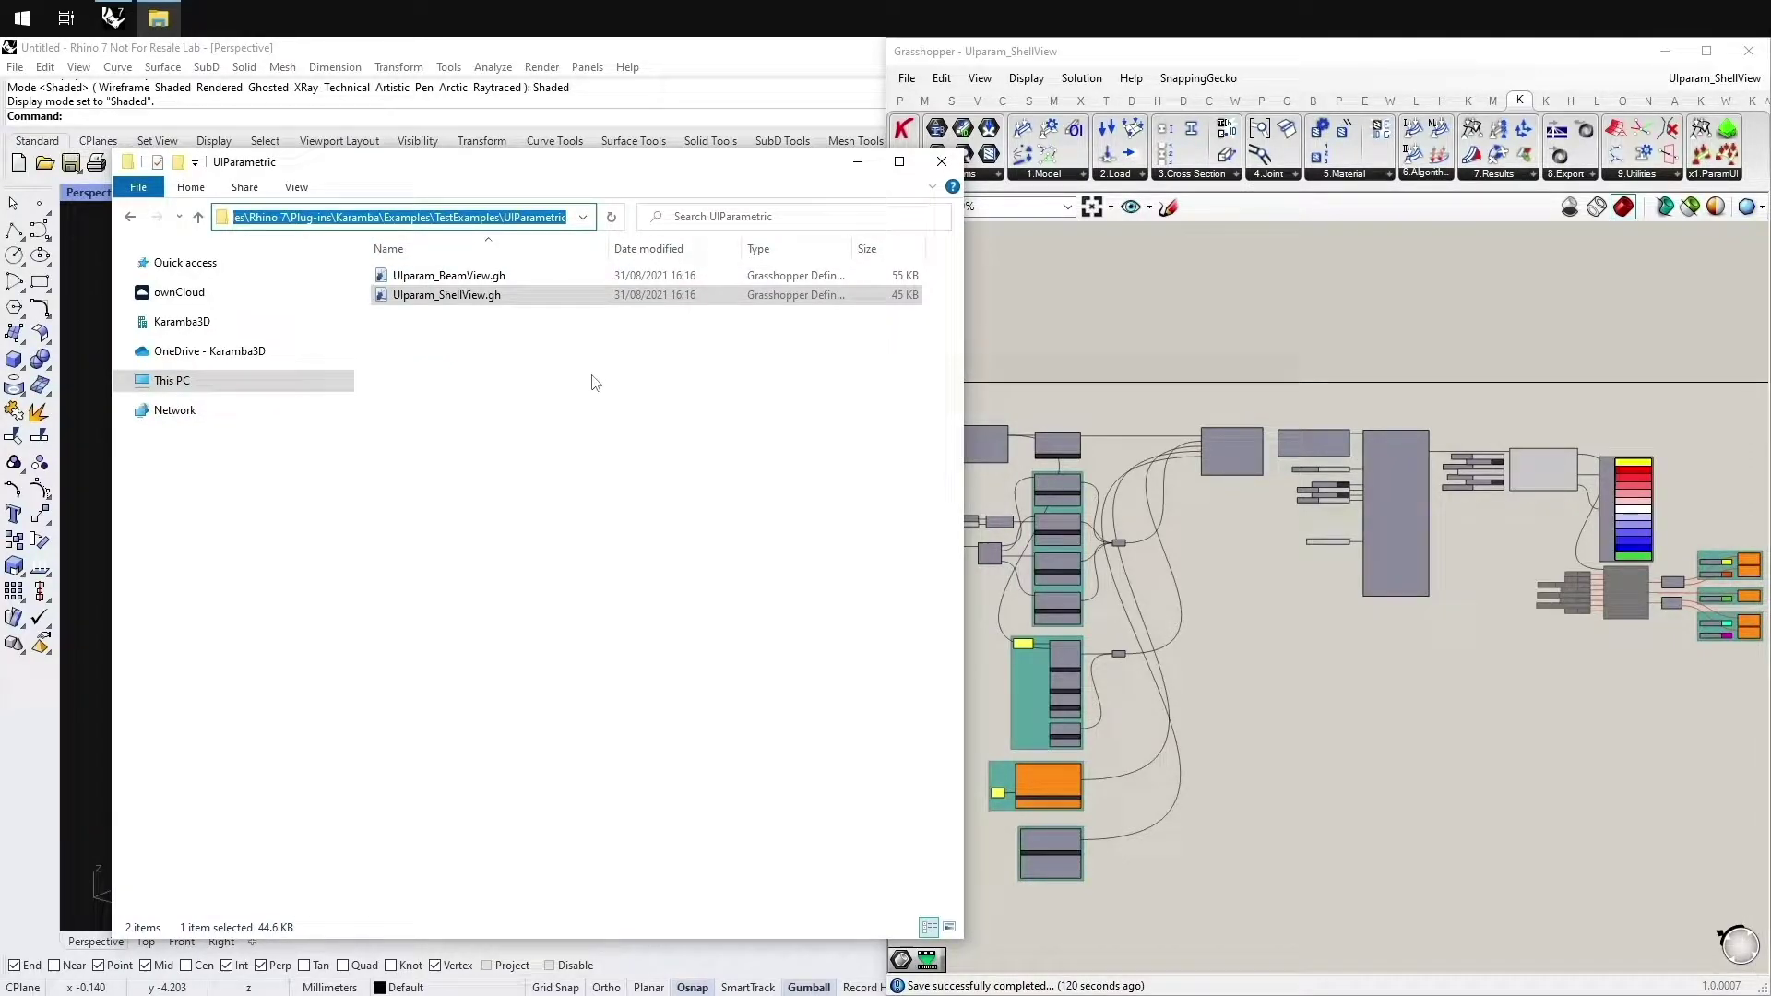
left_click(452, 294)
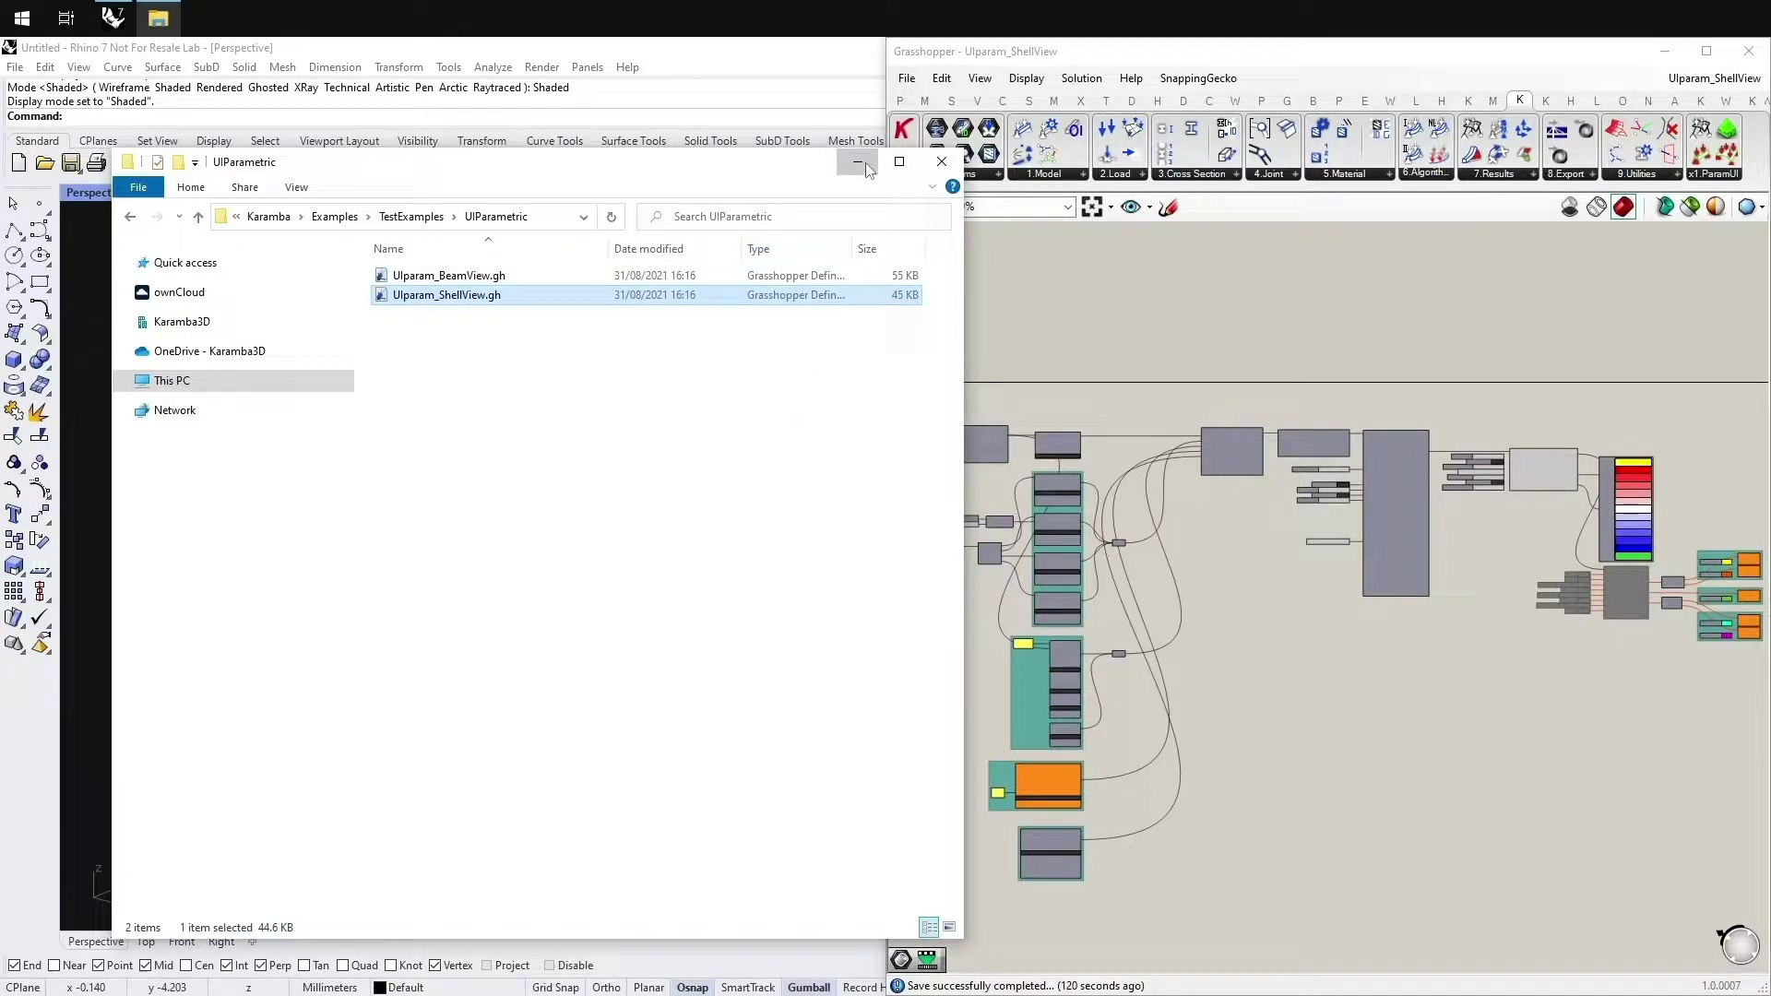
left_click(1049, 473)
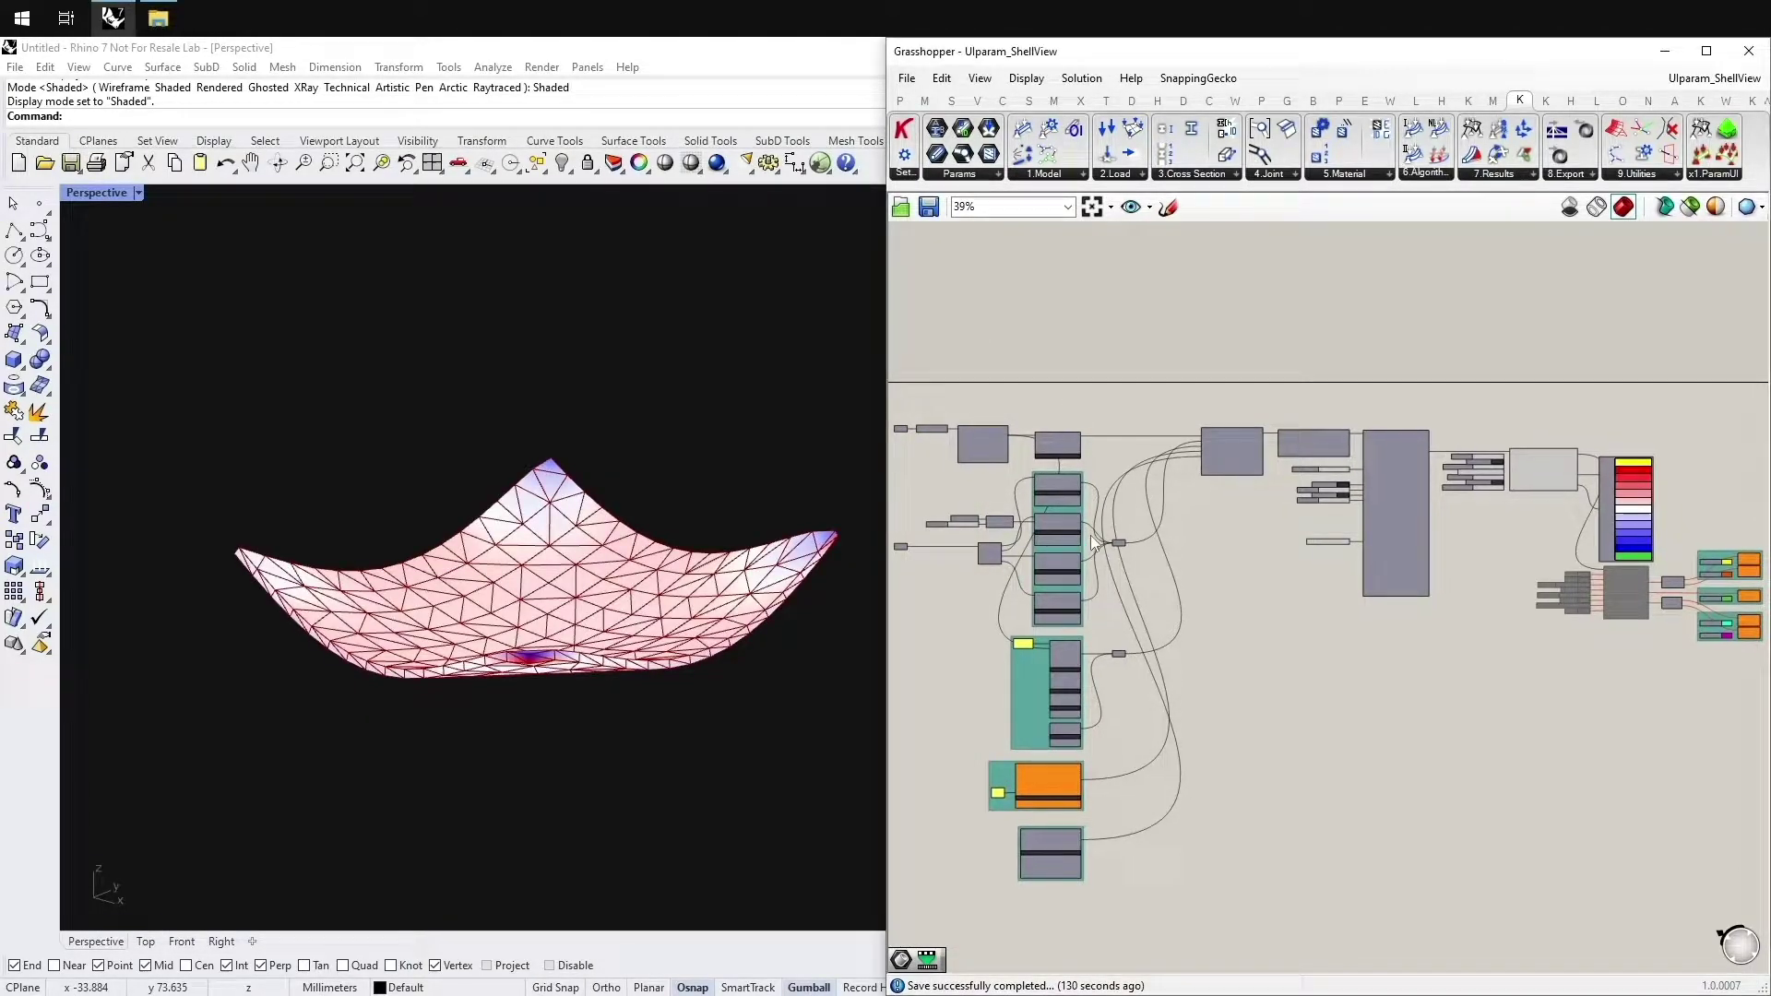
Examine the definition from the shell element component through the supports and loads to the assembled and analysed model.
scroll(1090, 535, "up", 3)
scroll(1200, 464, "up", 2)
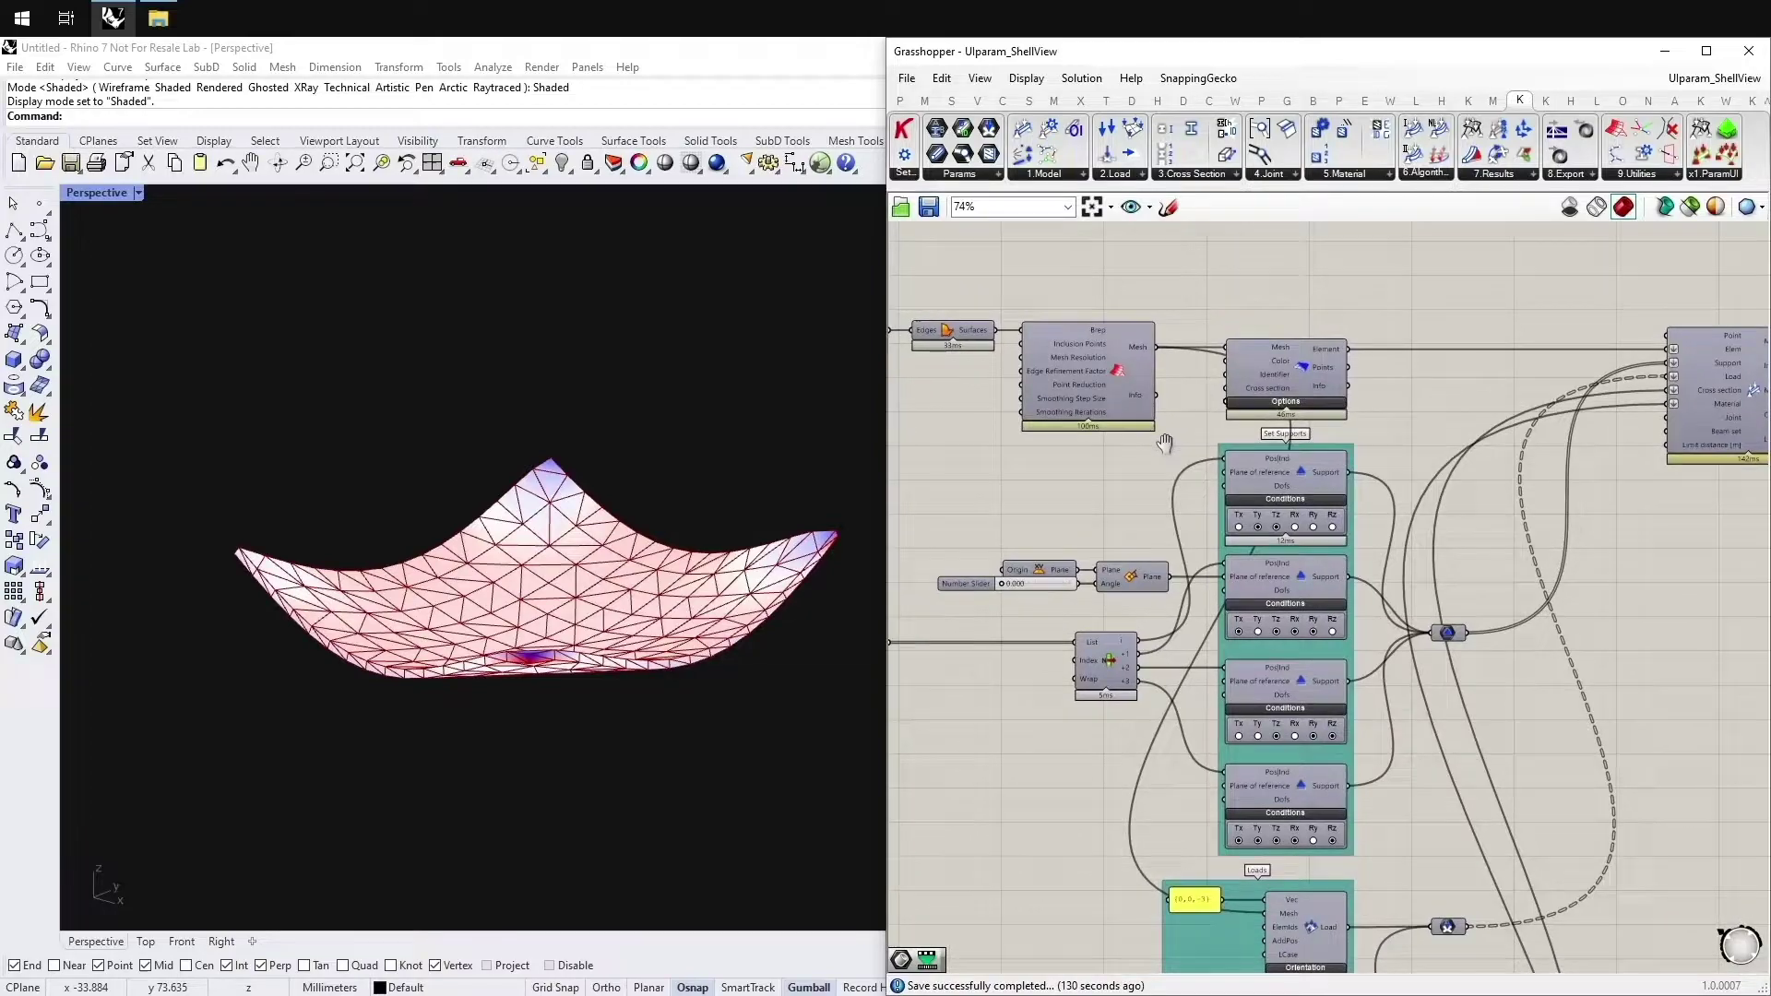
left_click(1314, 349)
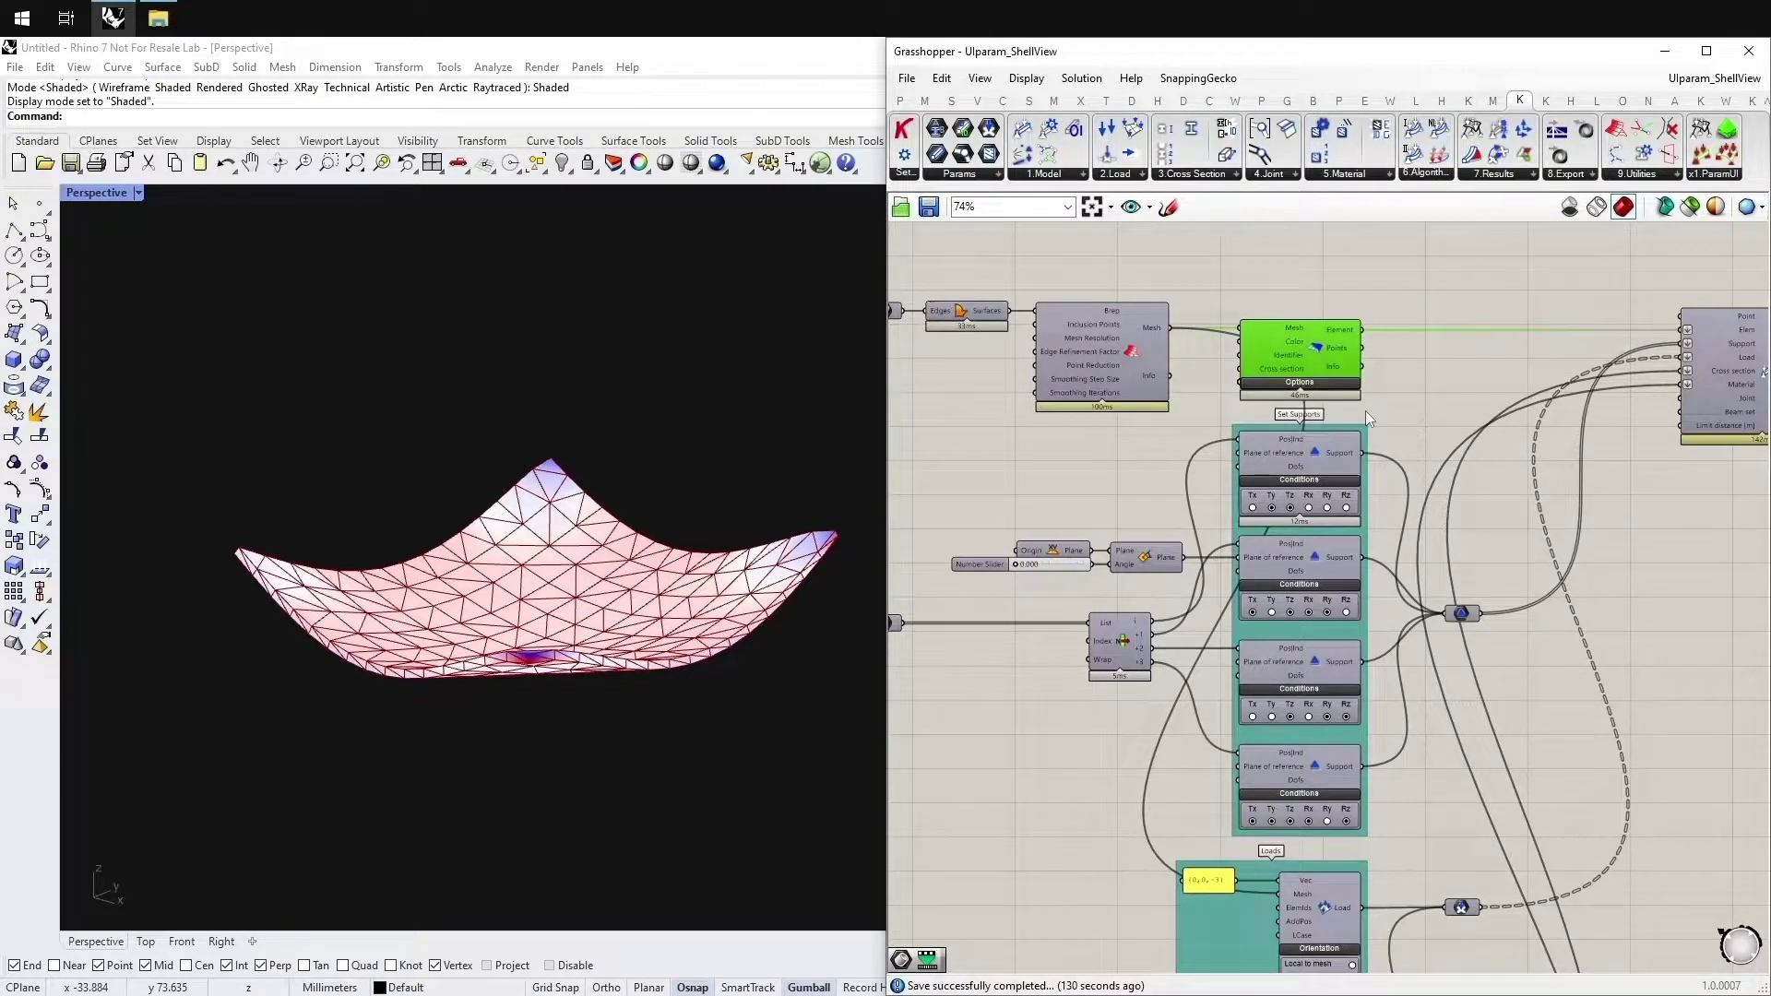
right_click_drag(1366, 412, 1445, 387)
right_click_drag(1579, 517, 1502, 473)
left_click(1501, 474)
right_click_drag(1471, 729, 1446, 665)
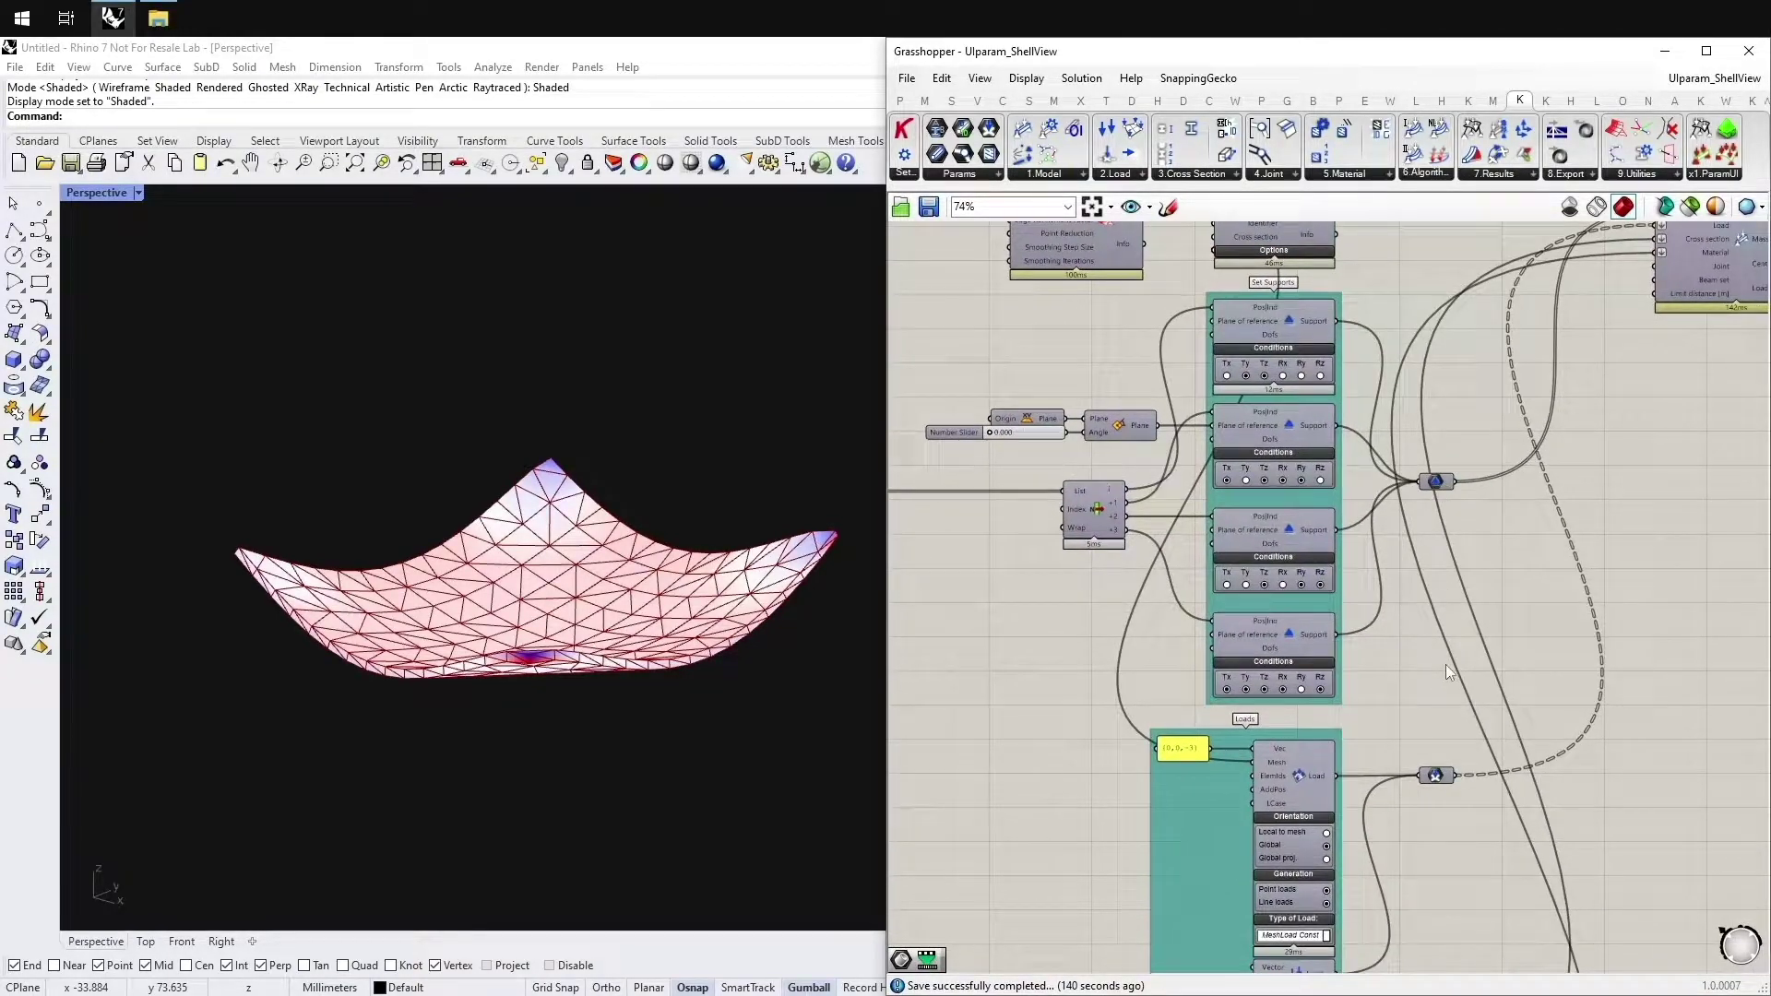
left_click_drag(1446, 664, 1056, 282)
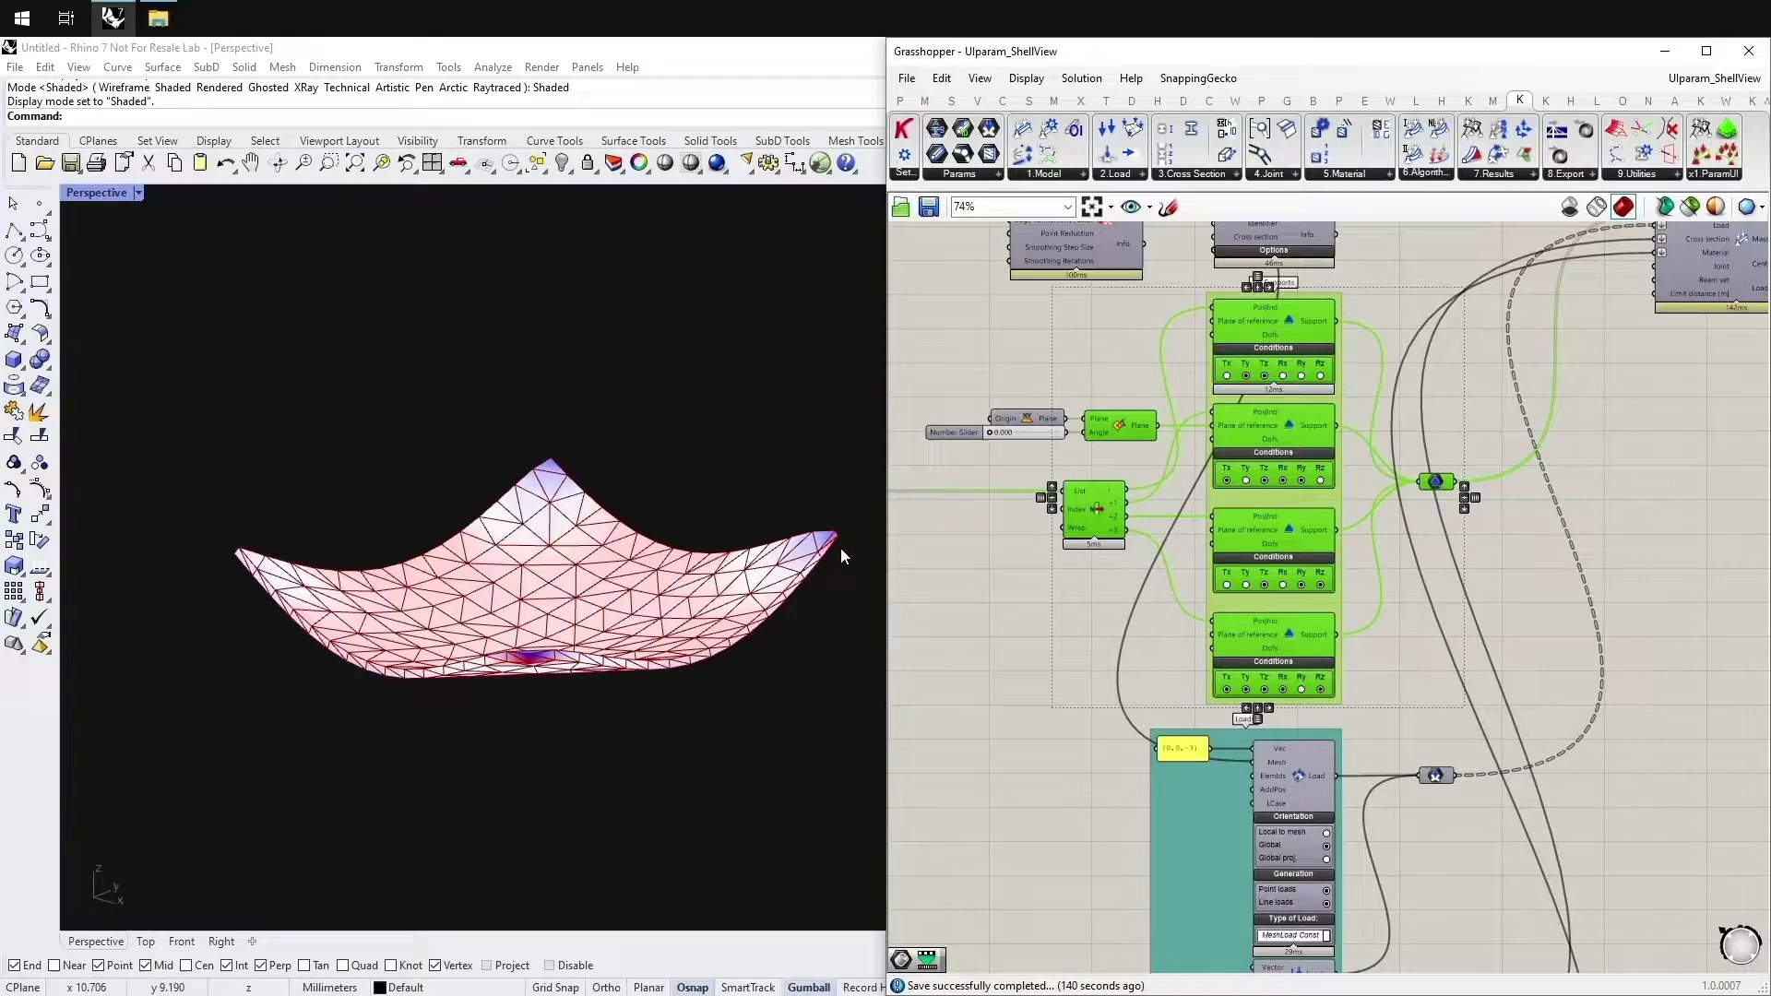
left_click(1105, 679)
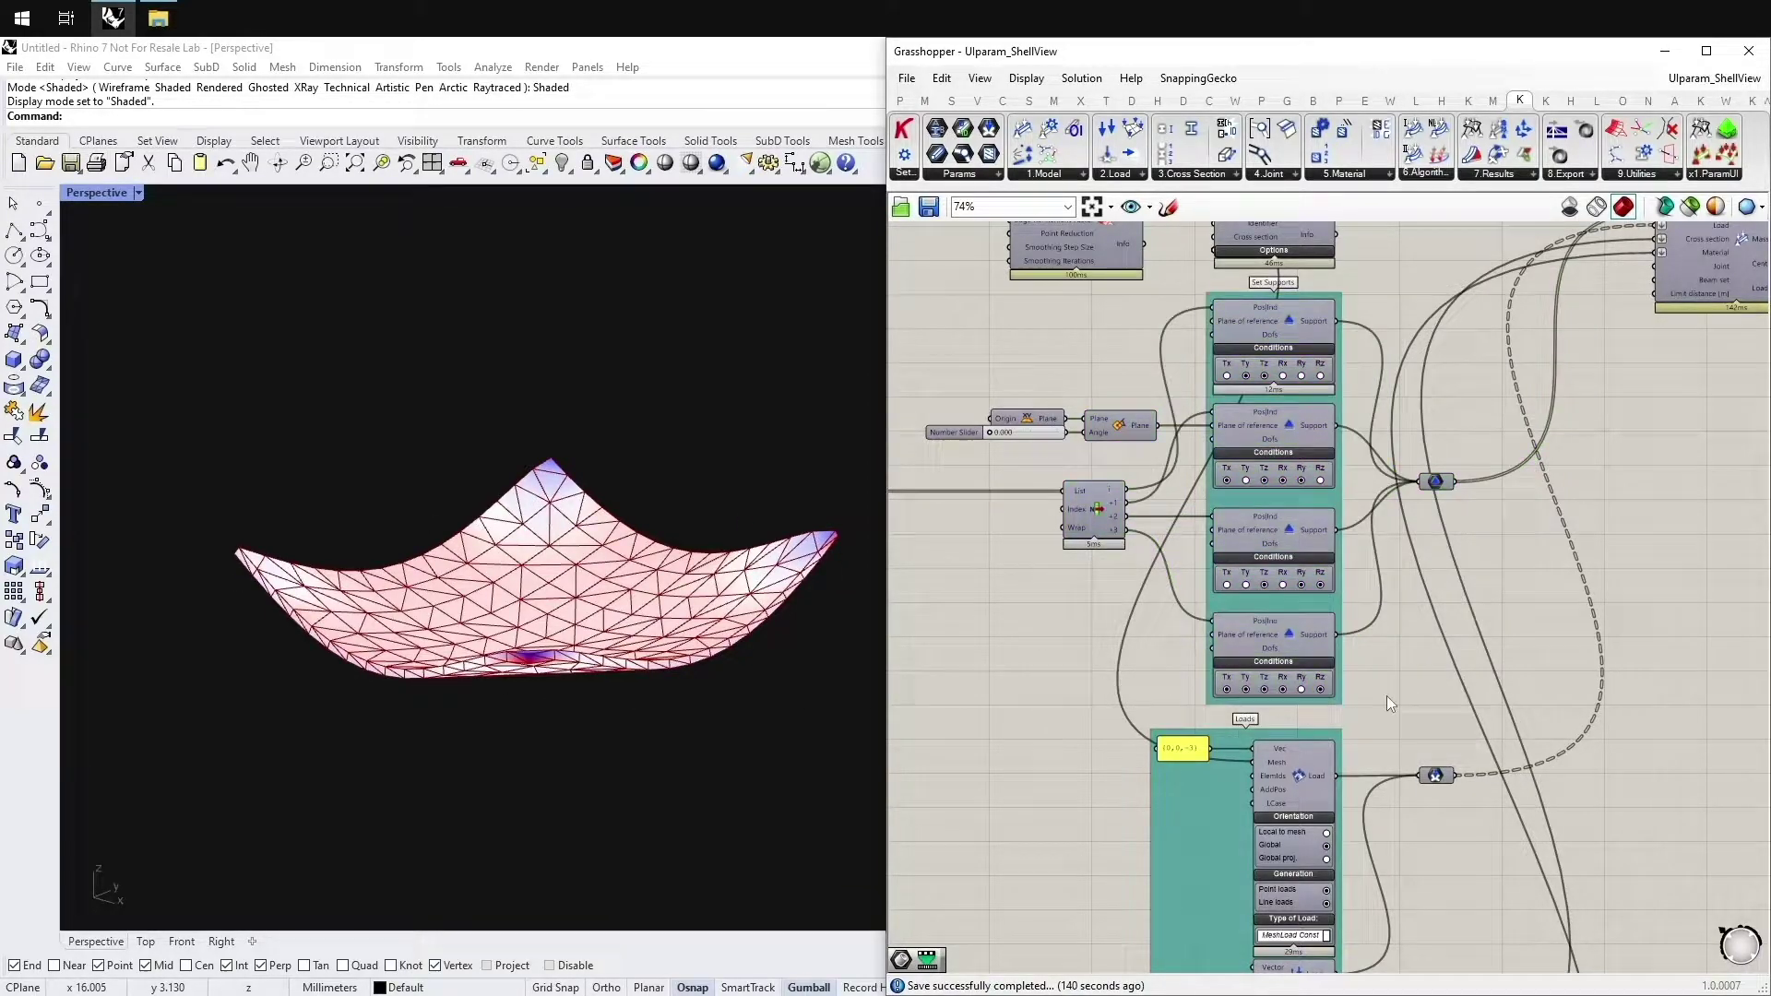
right_click_drag(1387, 680, 1256, 603)
scroll(1228, 634, "down", 1)
right_click_drag(1501, 458, 1530, 379)
right_click_drag(1387, 672, 1427, 419)
right_click_drag(1557, 370, 1216, 745)
right_click_drag(1320, 406, 1137, 595)
Turn on the preview of the parametric Model View component.
left_click(1460, 573)
middle_click(1460, 574)
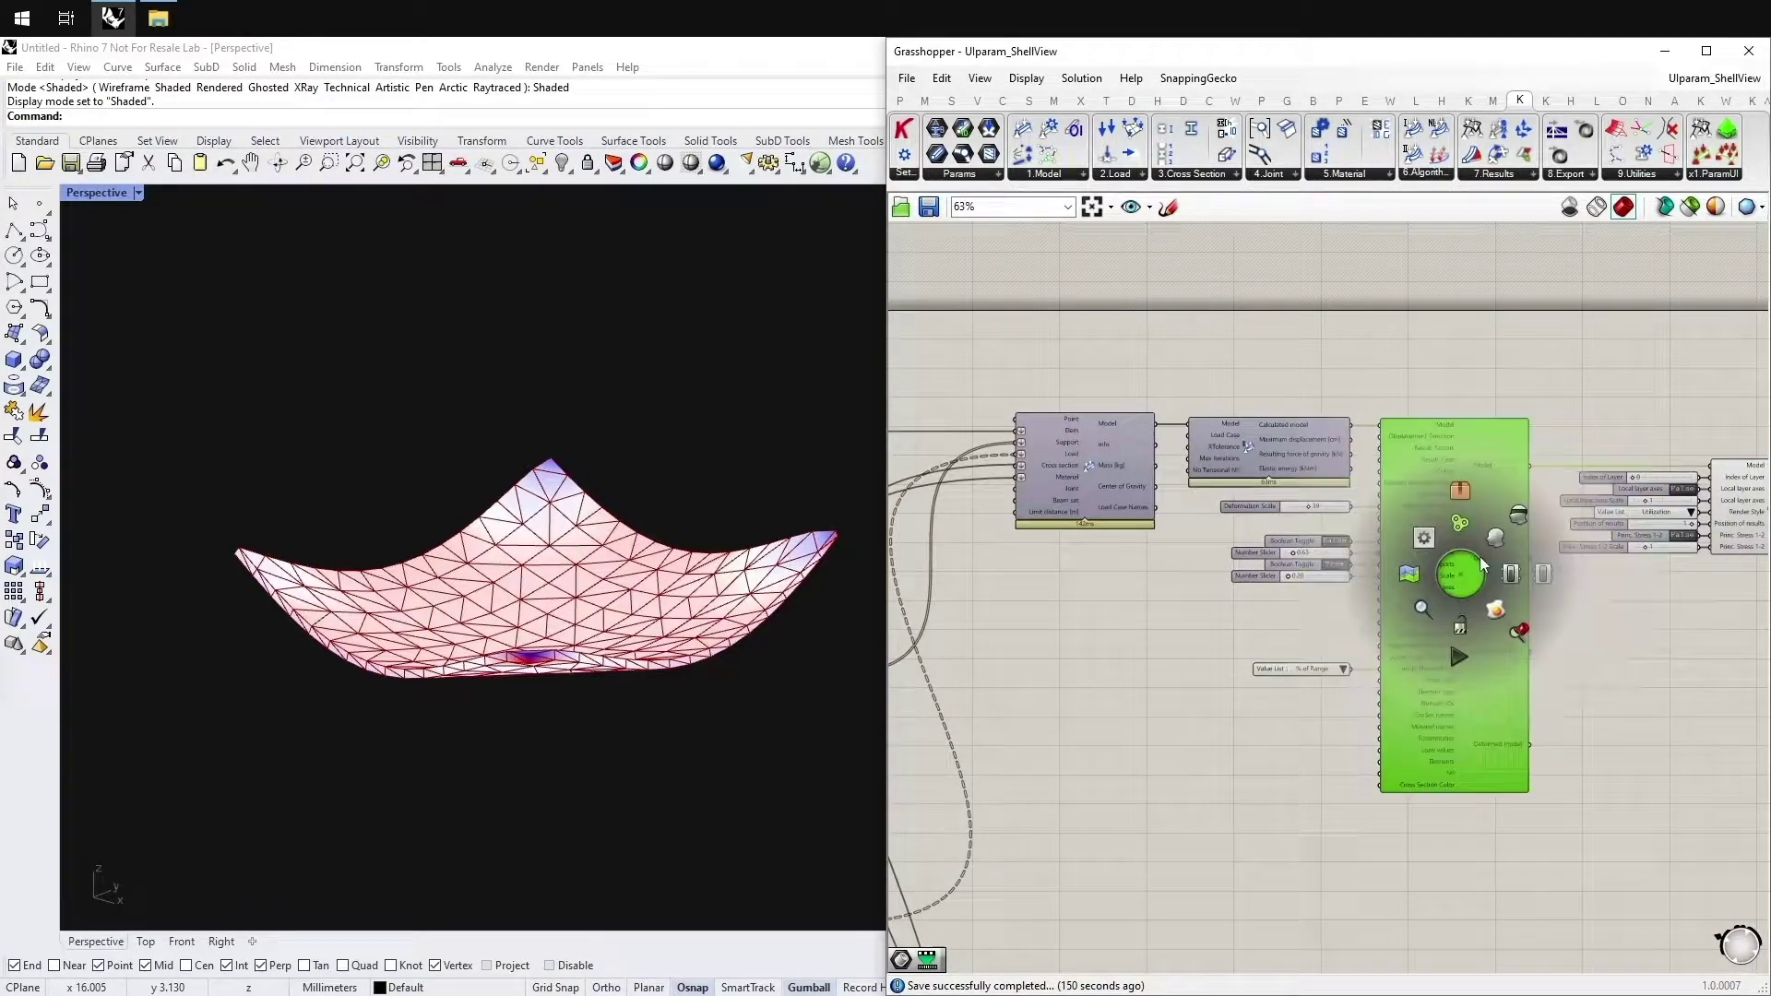
left_click(1494, 540)
left_click(1453, 391)
scroll(1226, 618, "up", 1)
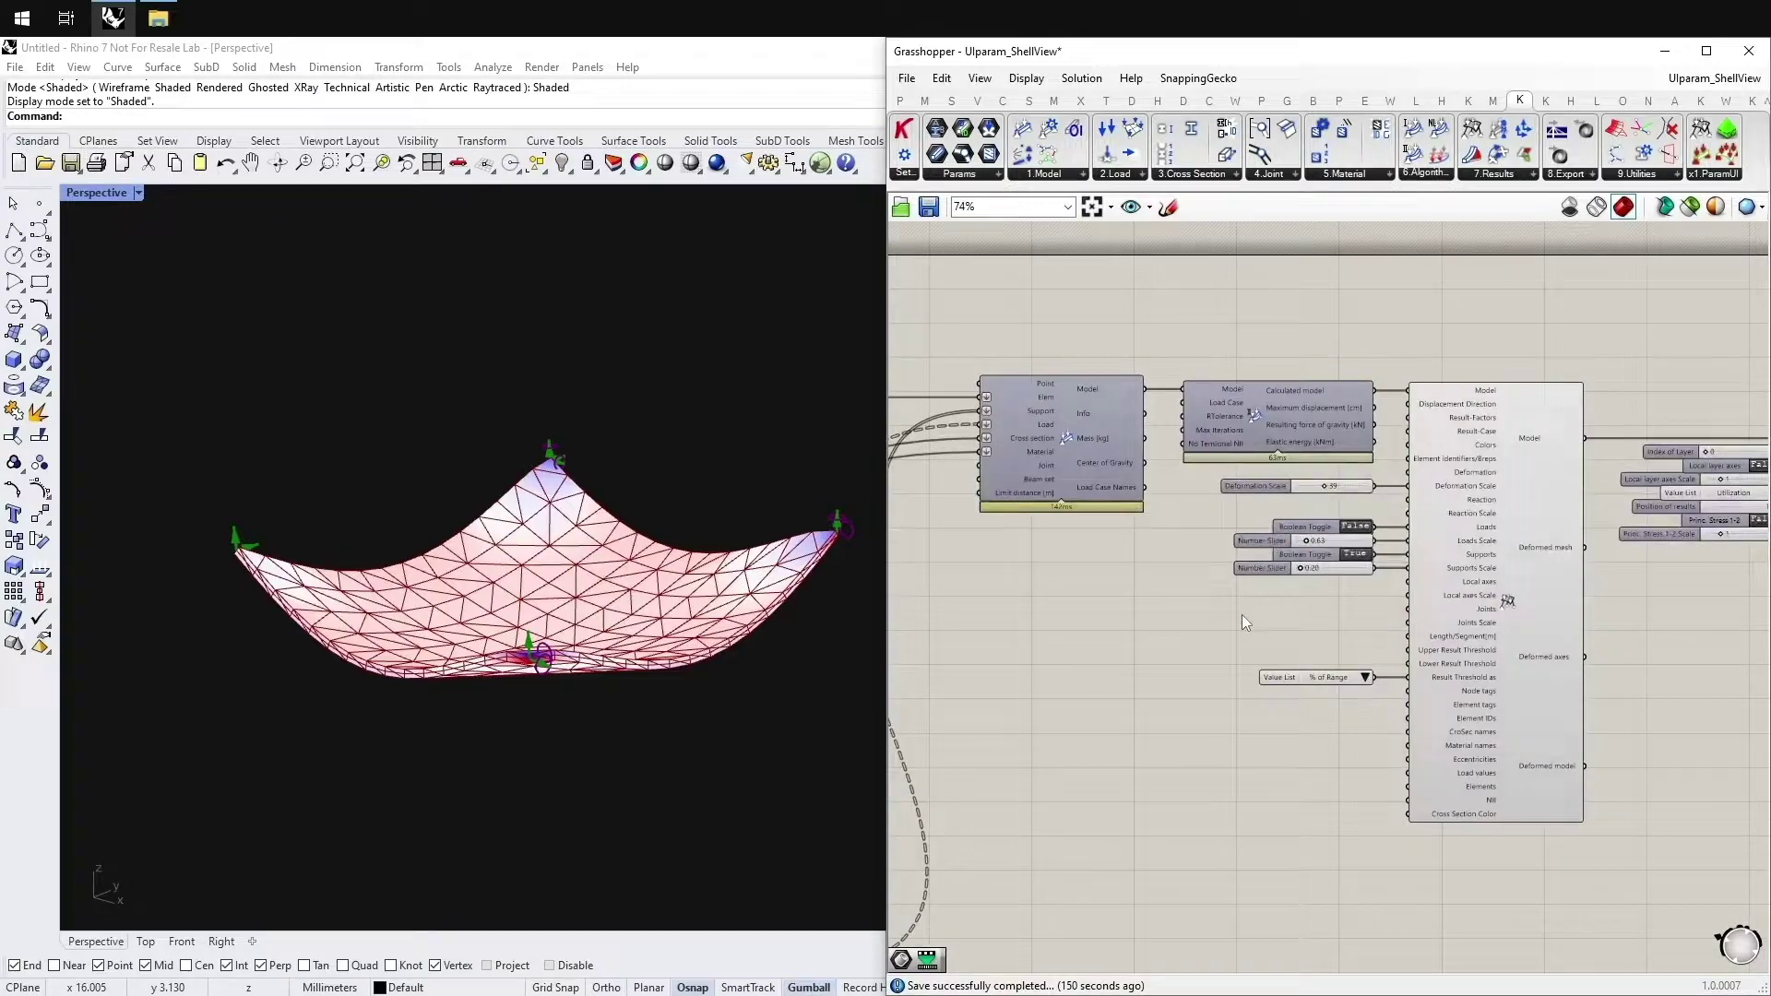
Place a standard ModelView component for comparison, expand its Display Scales, raise the deformation to 67.5 and delete the component.
right_click_drag(1241, 614, 1004, 586)
left_click_drag(1498, 129, 1484, 624)
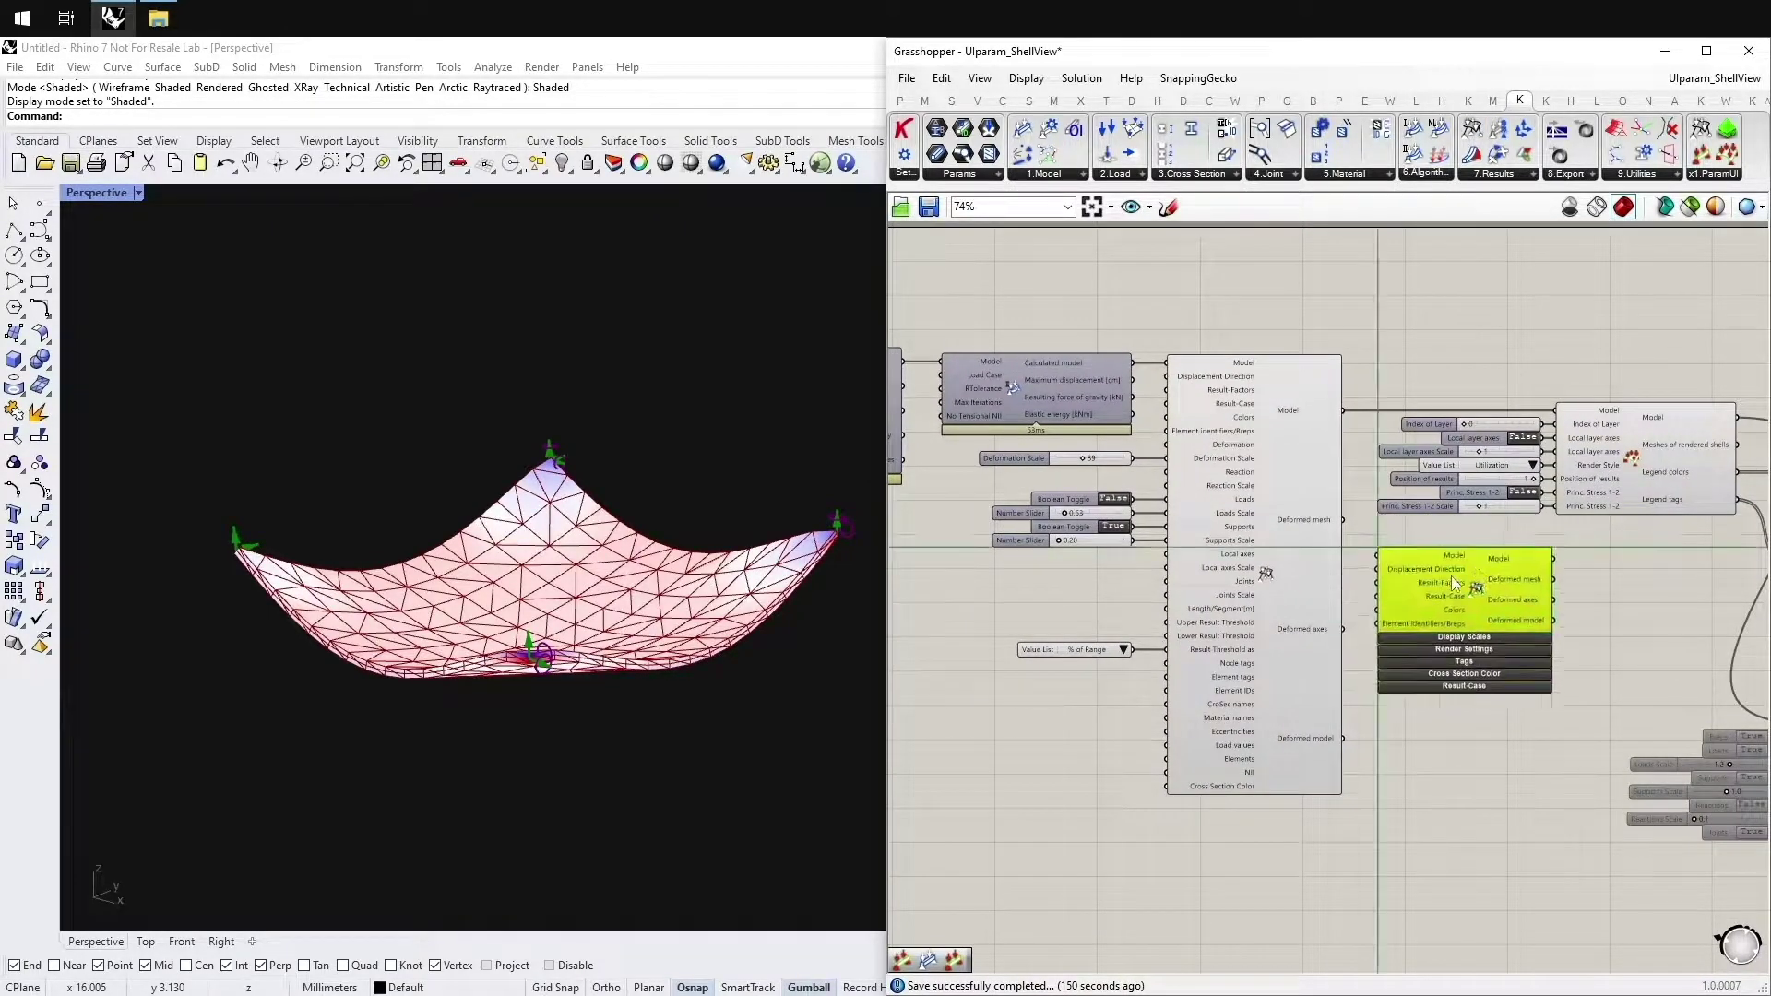
left_click(1480, 625)
right_click_drag(1572, 716, 1547, 656)
left_click(1547, 656)
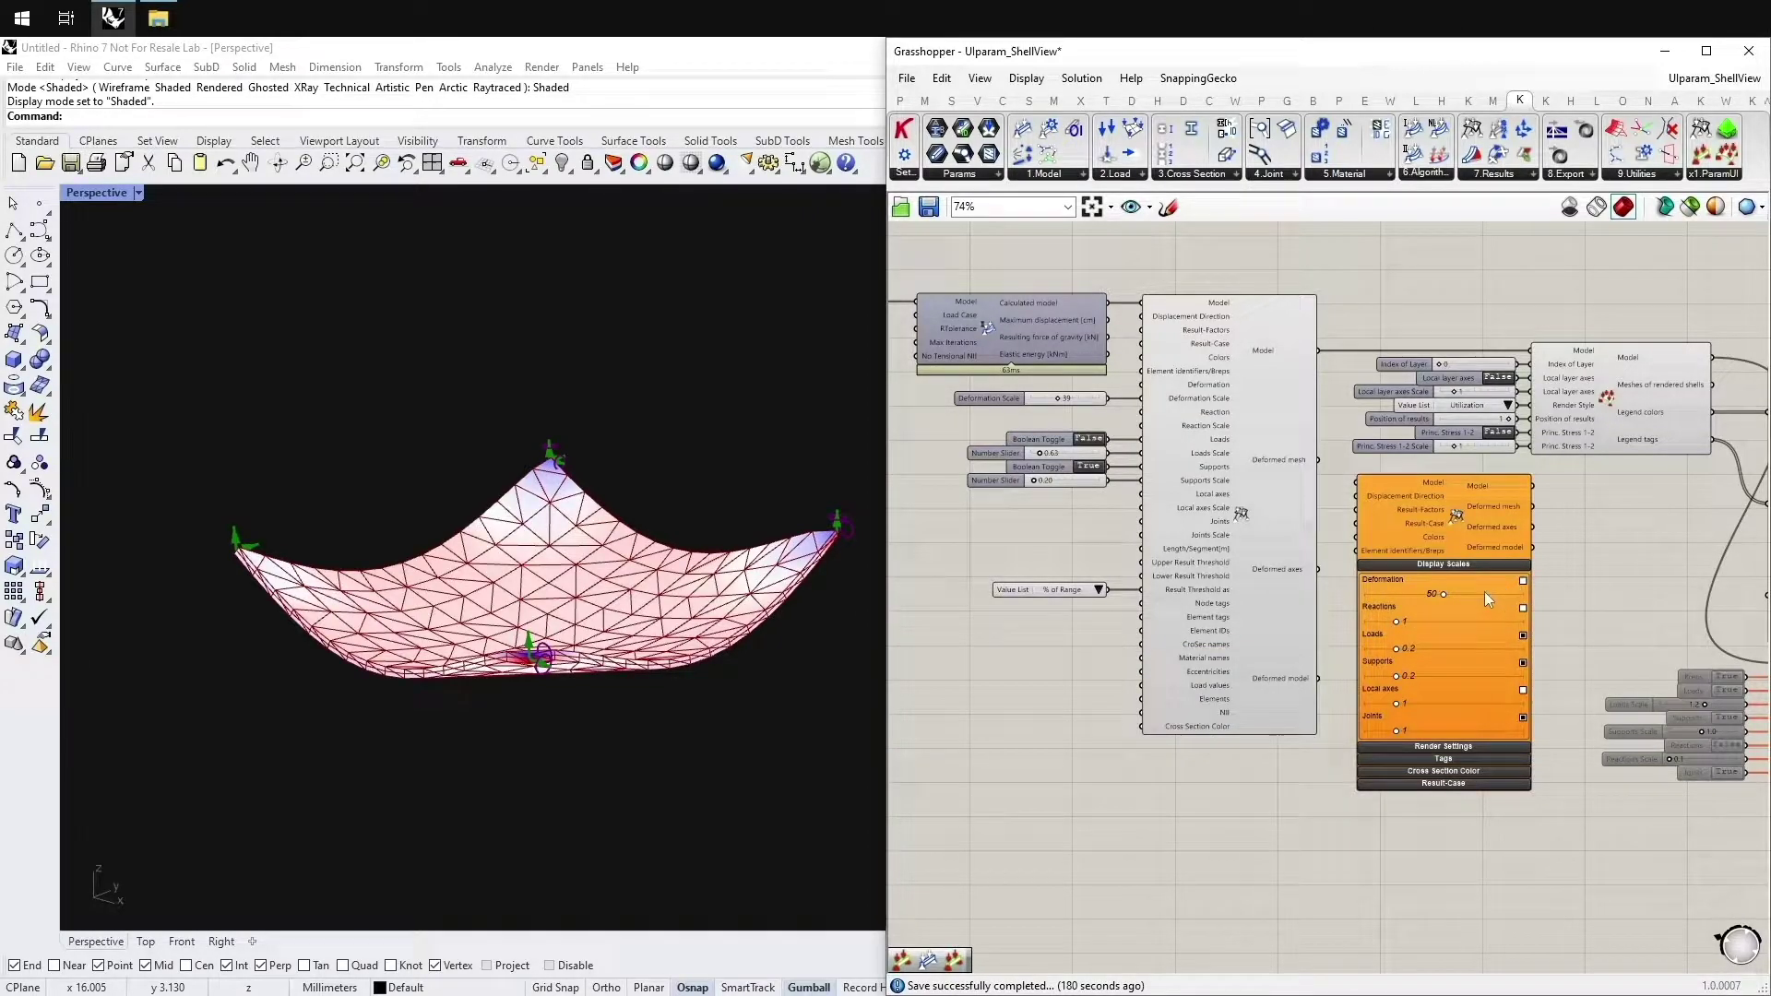
left_click_drag(1442, 594, 1470, 595)
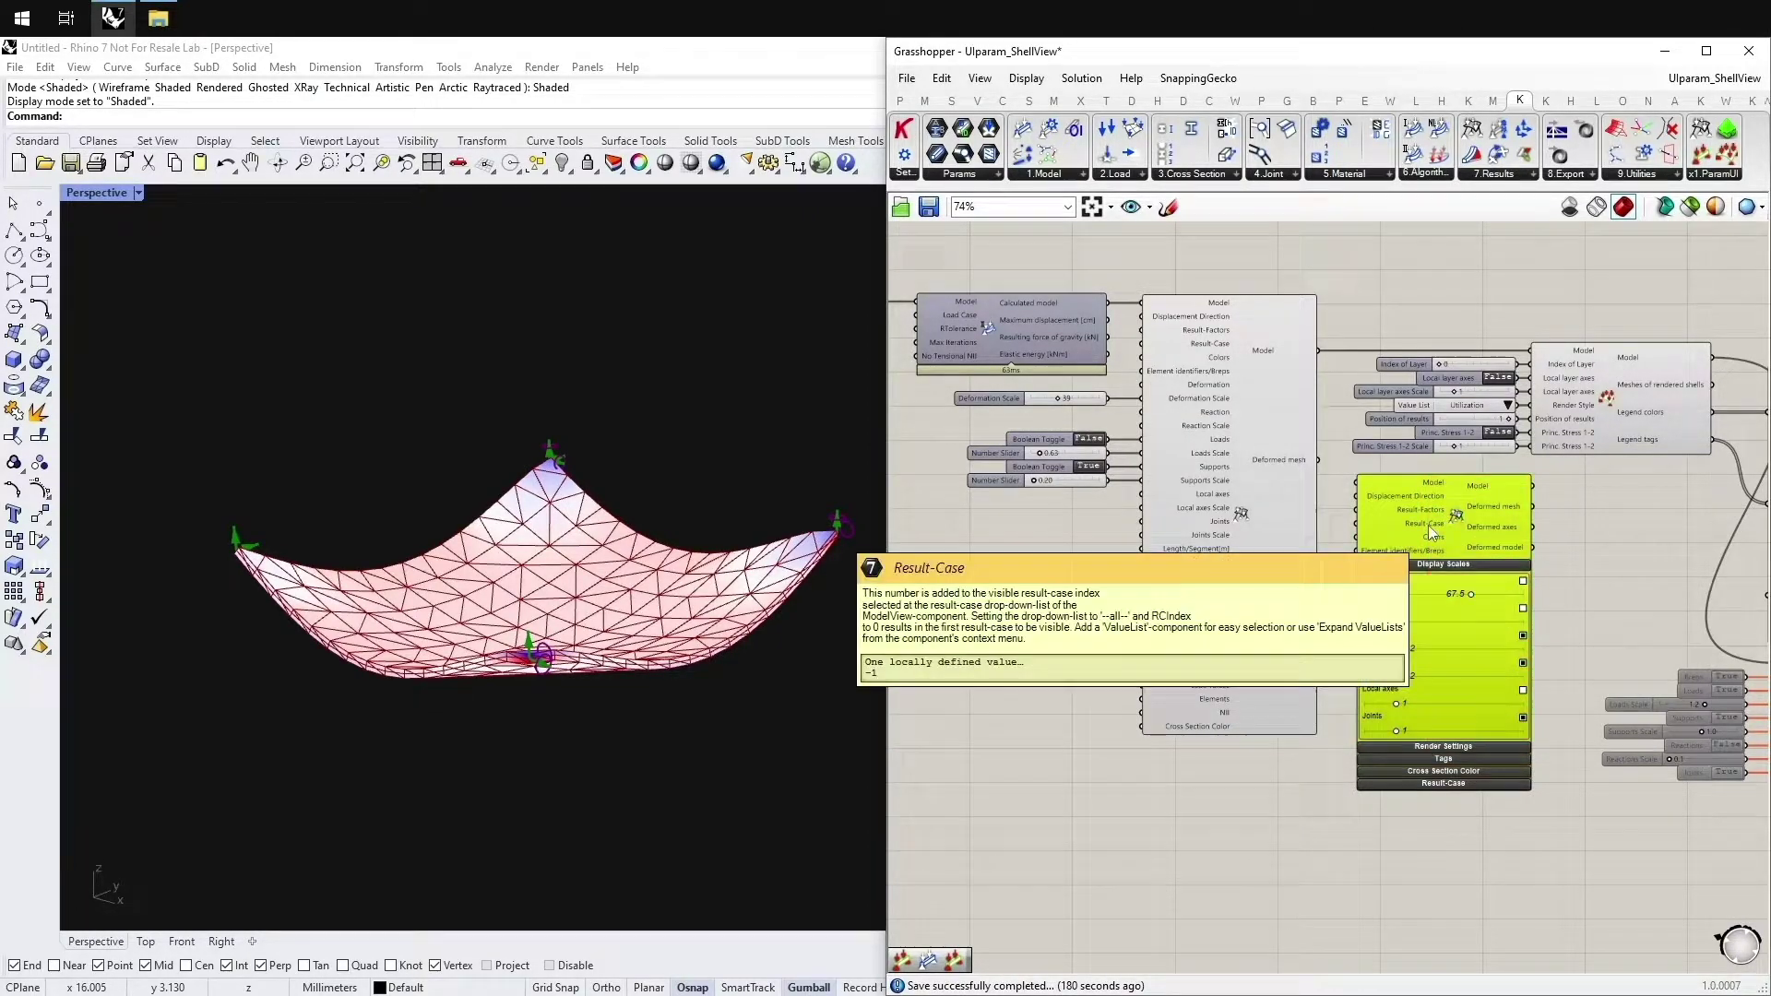
key("Delete")
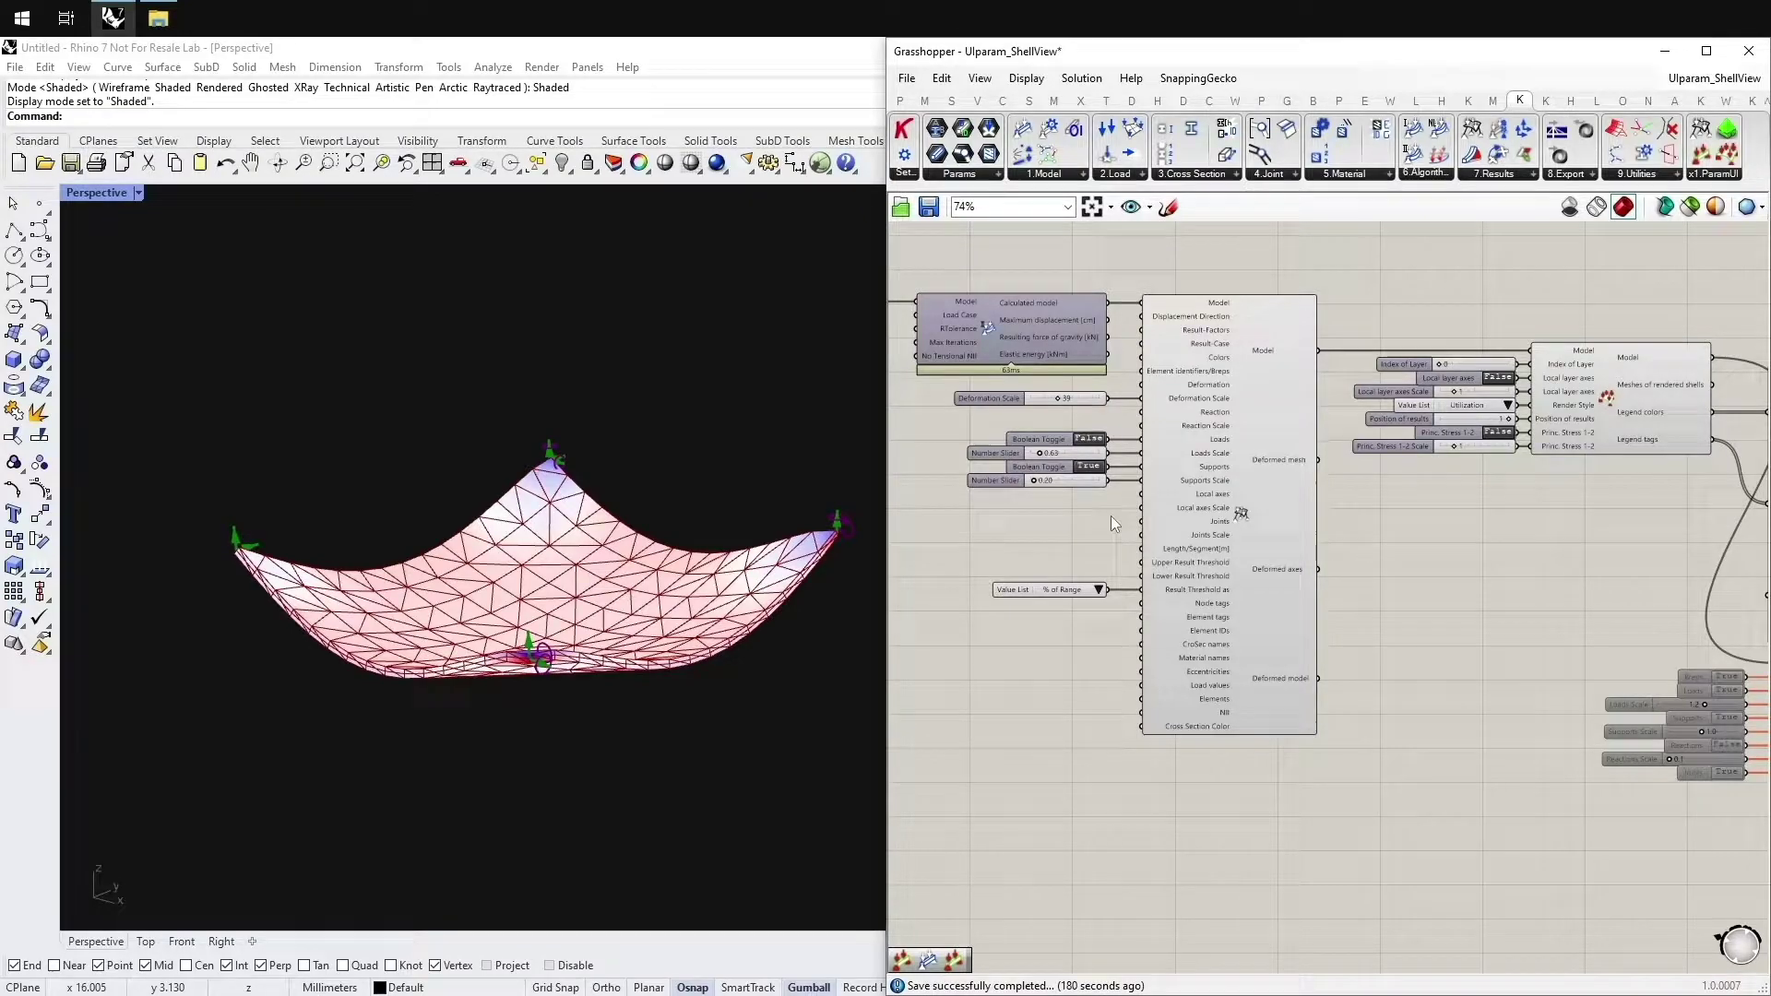
Lower the Deformation Scale feeding the Model View component and toggle its support symbols off and back on.
left_click(1003, 402)
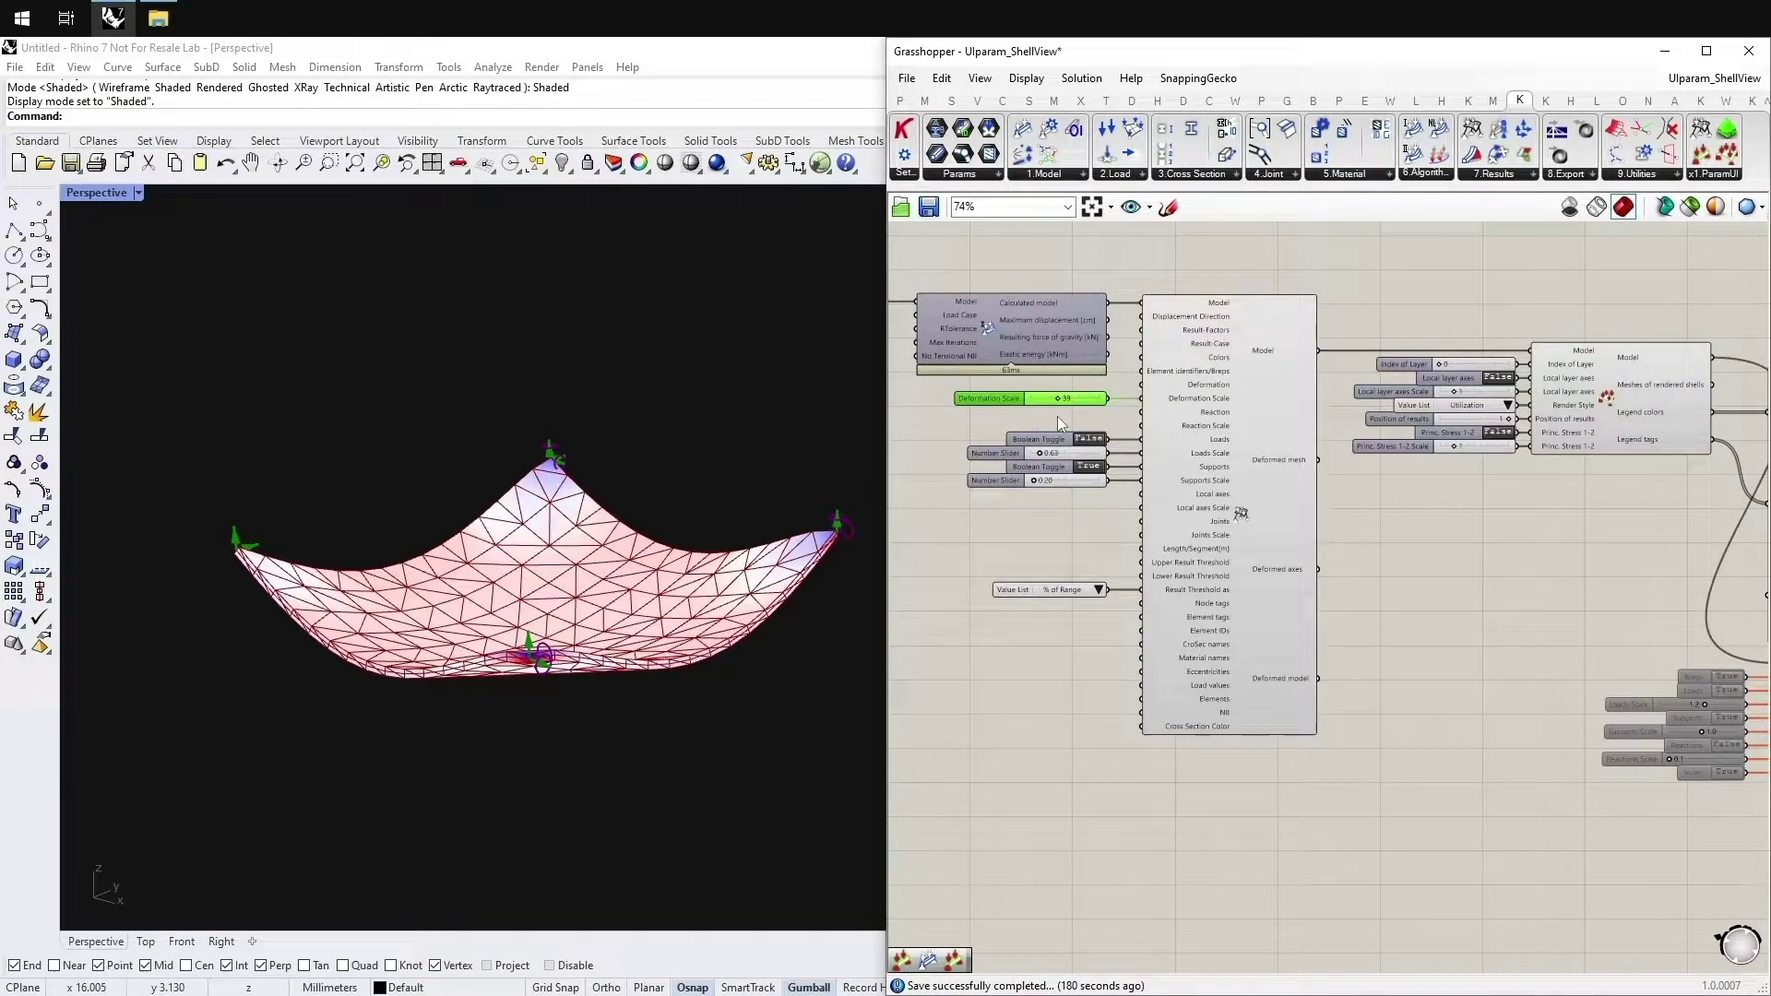
left_click_drag(1057, 398, 1043, 401)
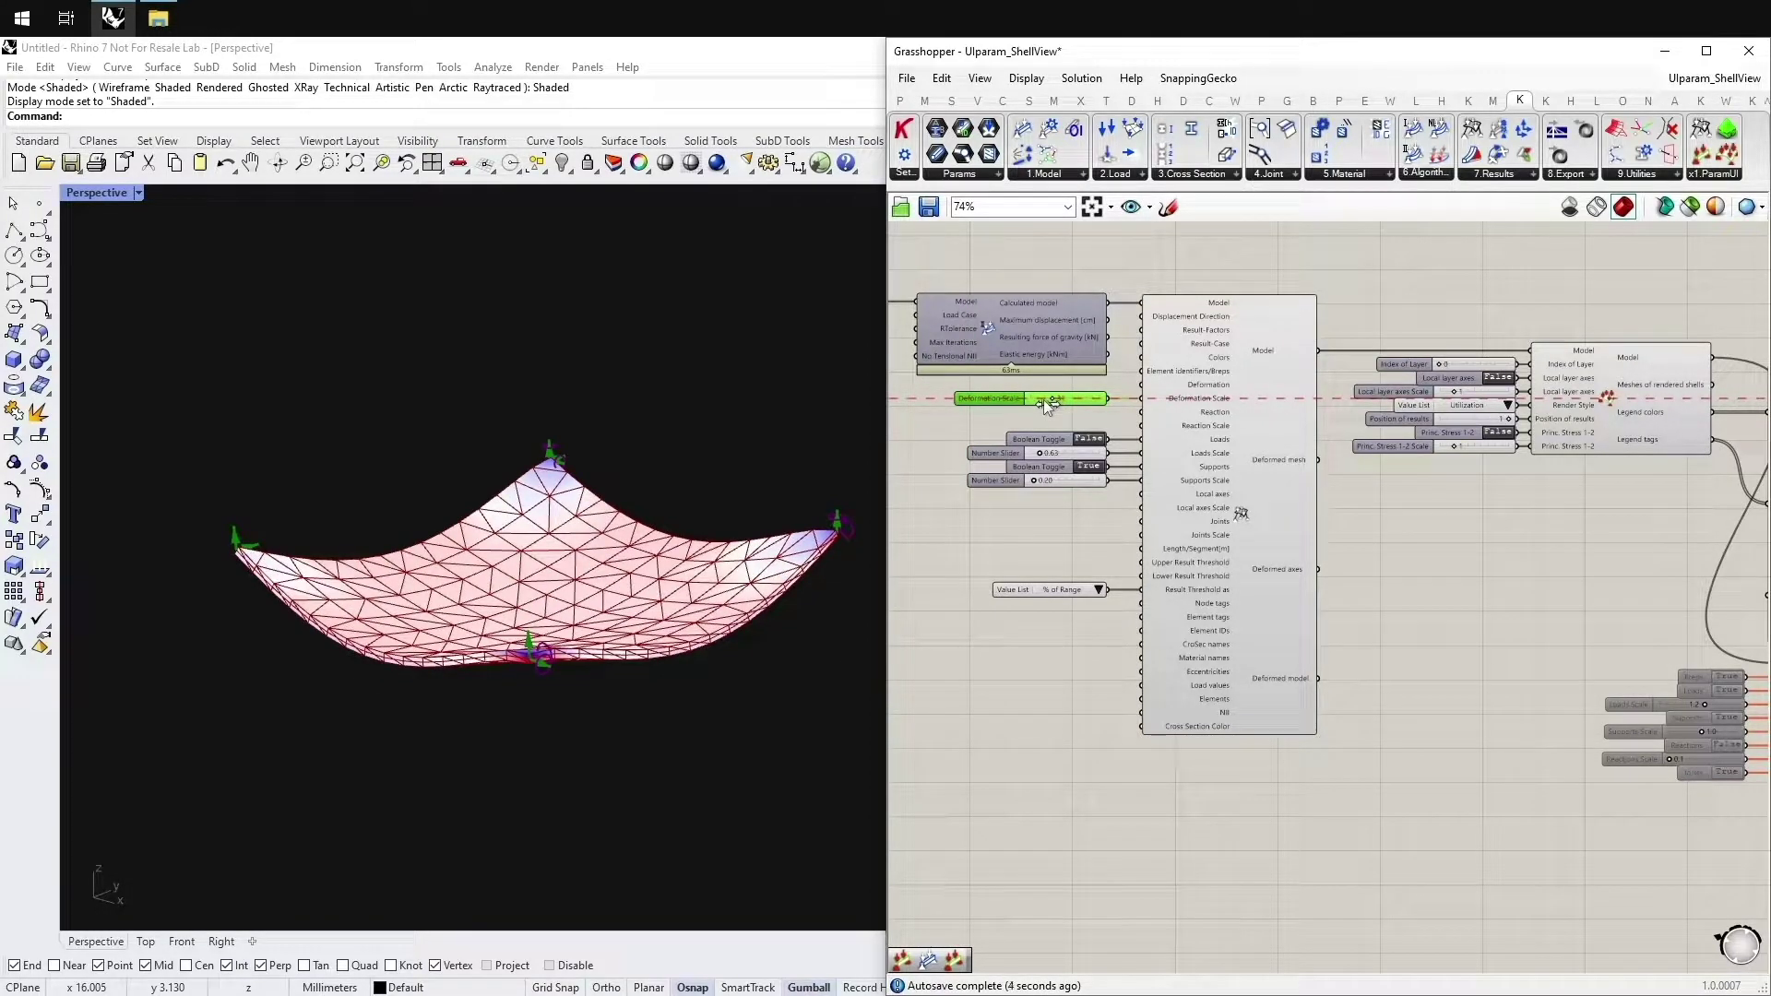
left_click(1090, 466)
left_click(1089, 467)
Place a Beam View component from the parametric UI set above the colour legend.
right_click_drag(1093, 522, 989, 546)
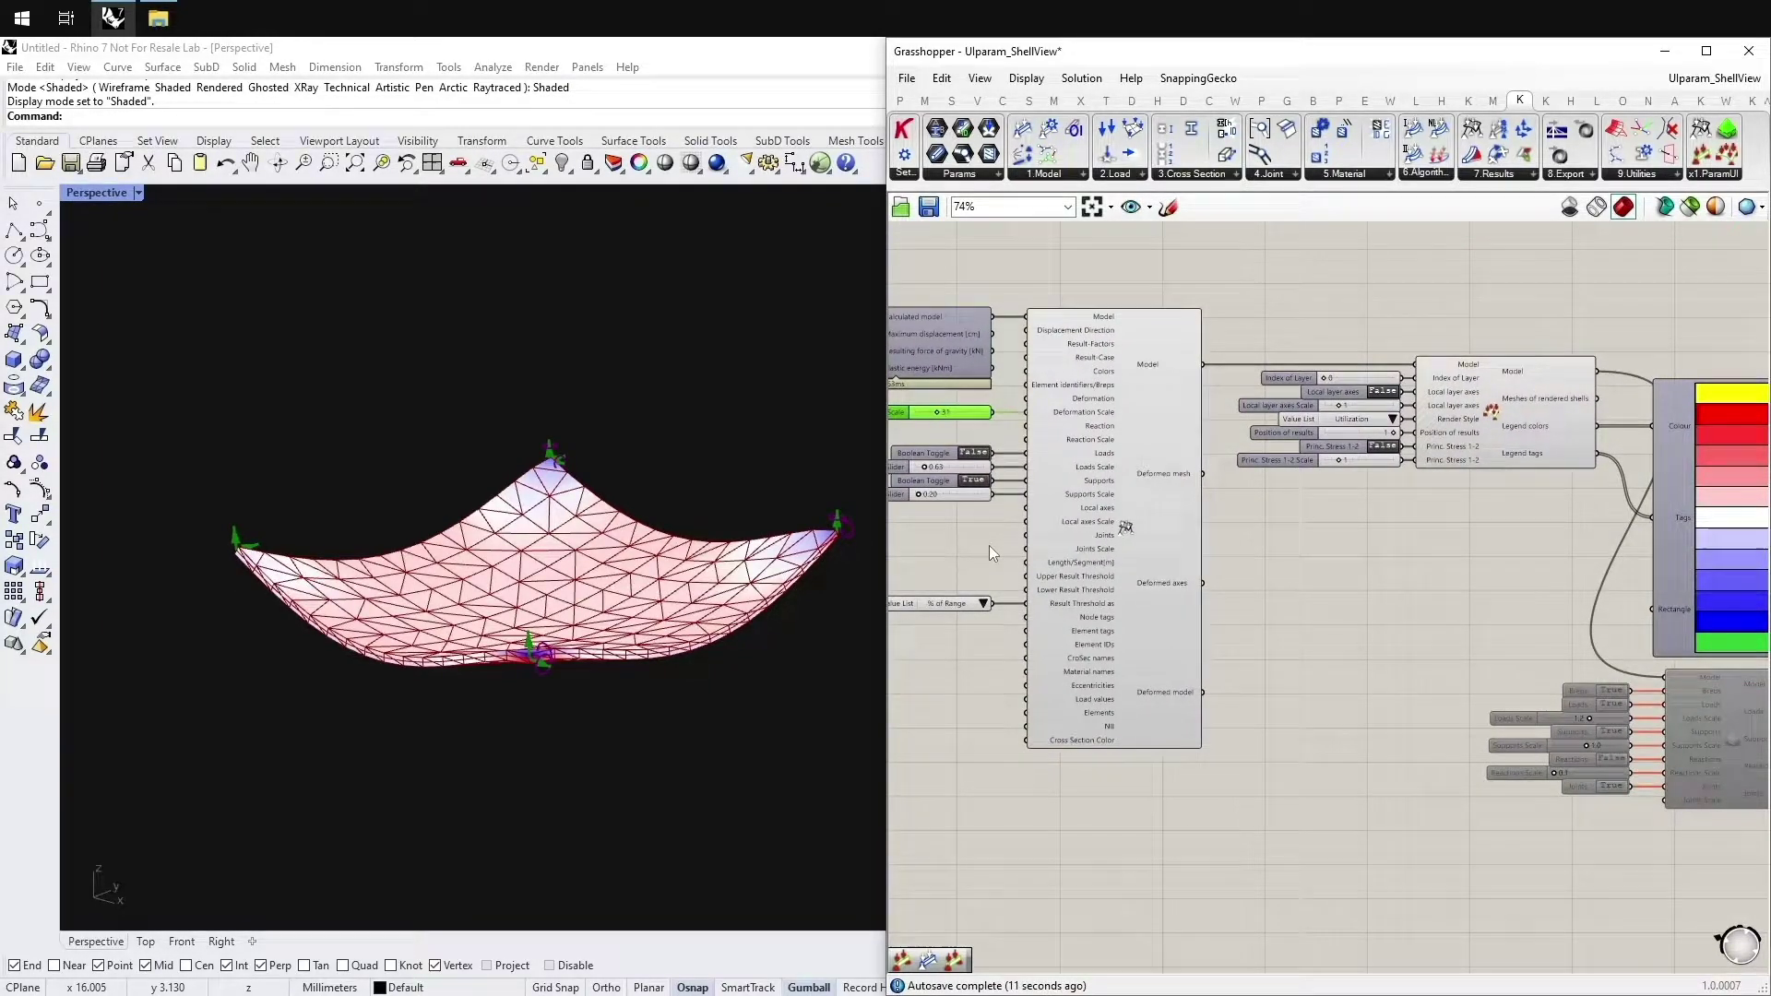
right_click_drag(1484, 432, 1232, 490)
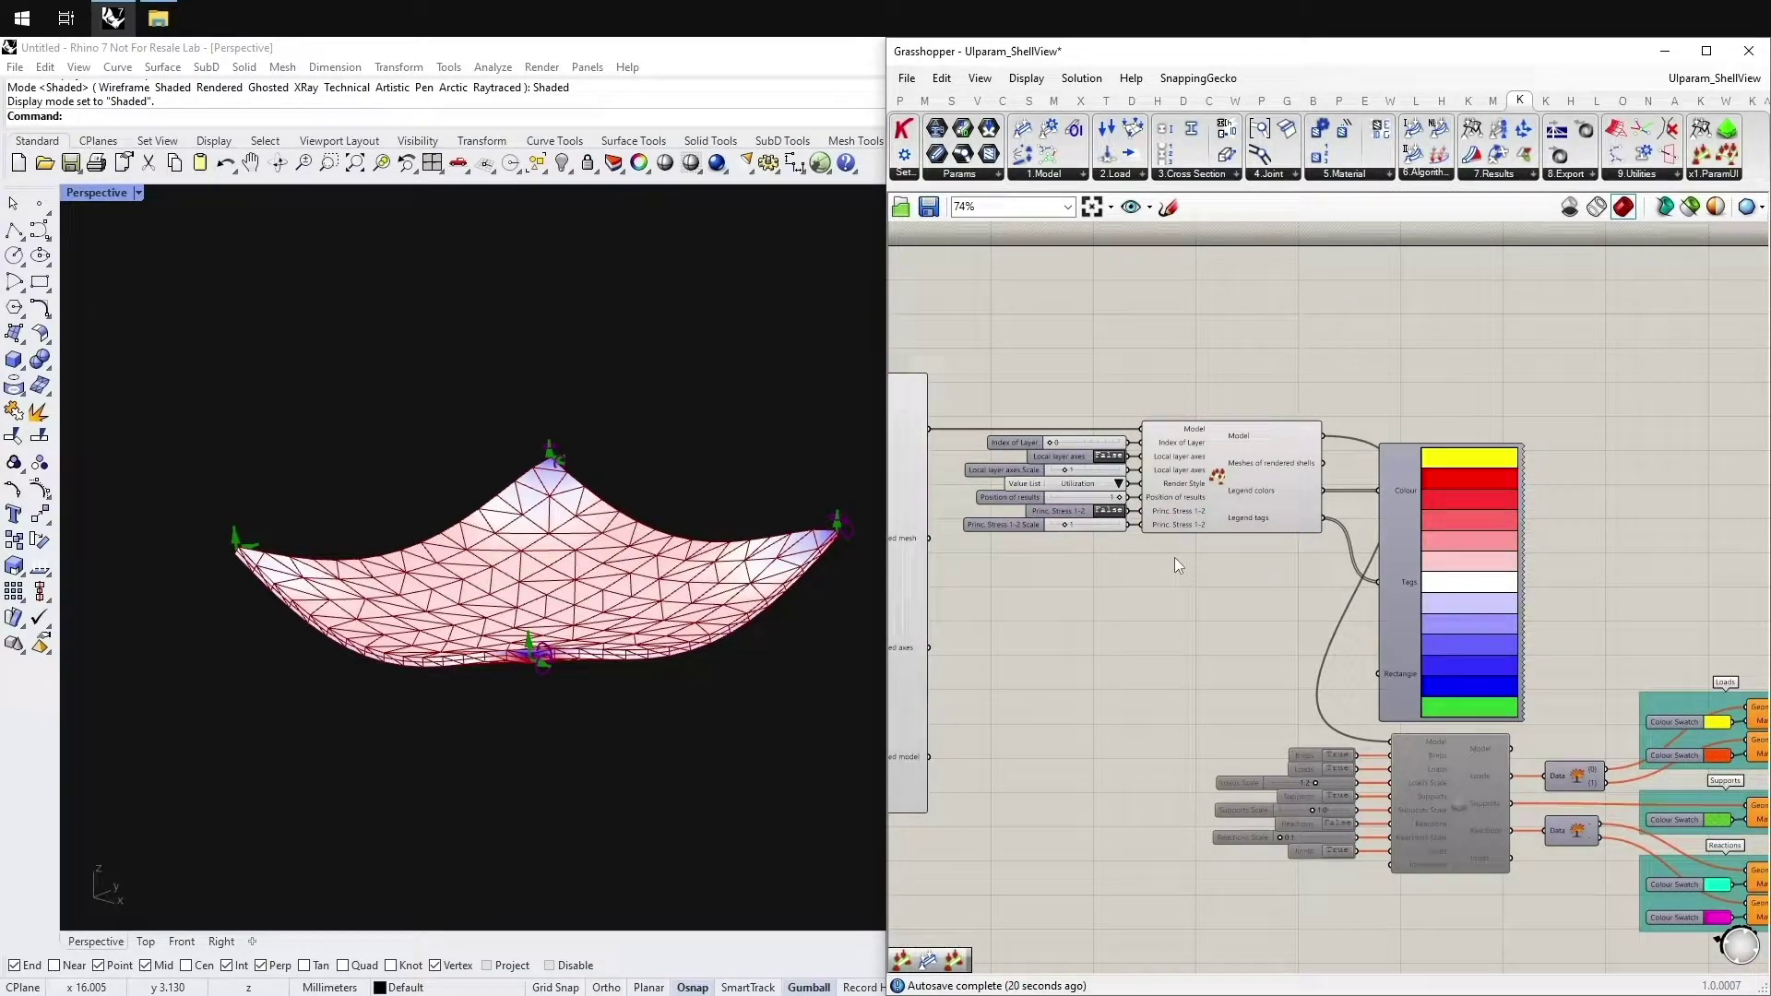
left_click(1706, 173)
left_click_drag(1637, 231, 1474, 354)
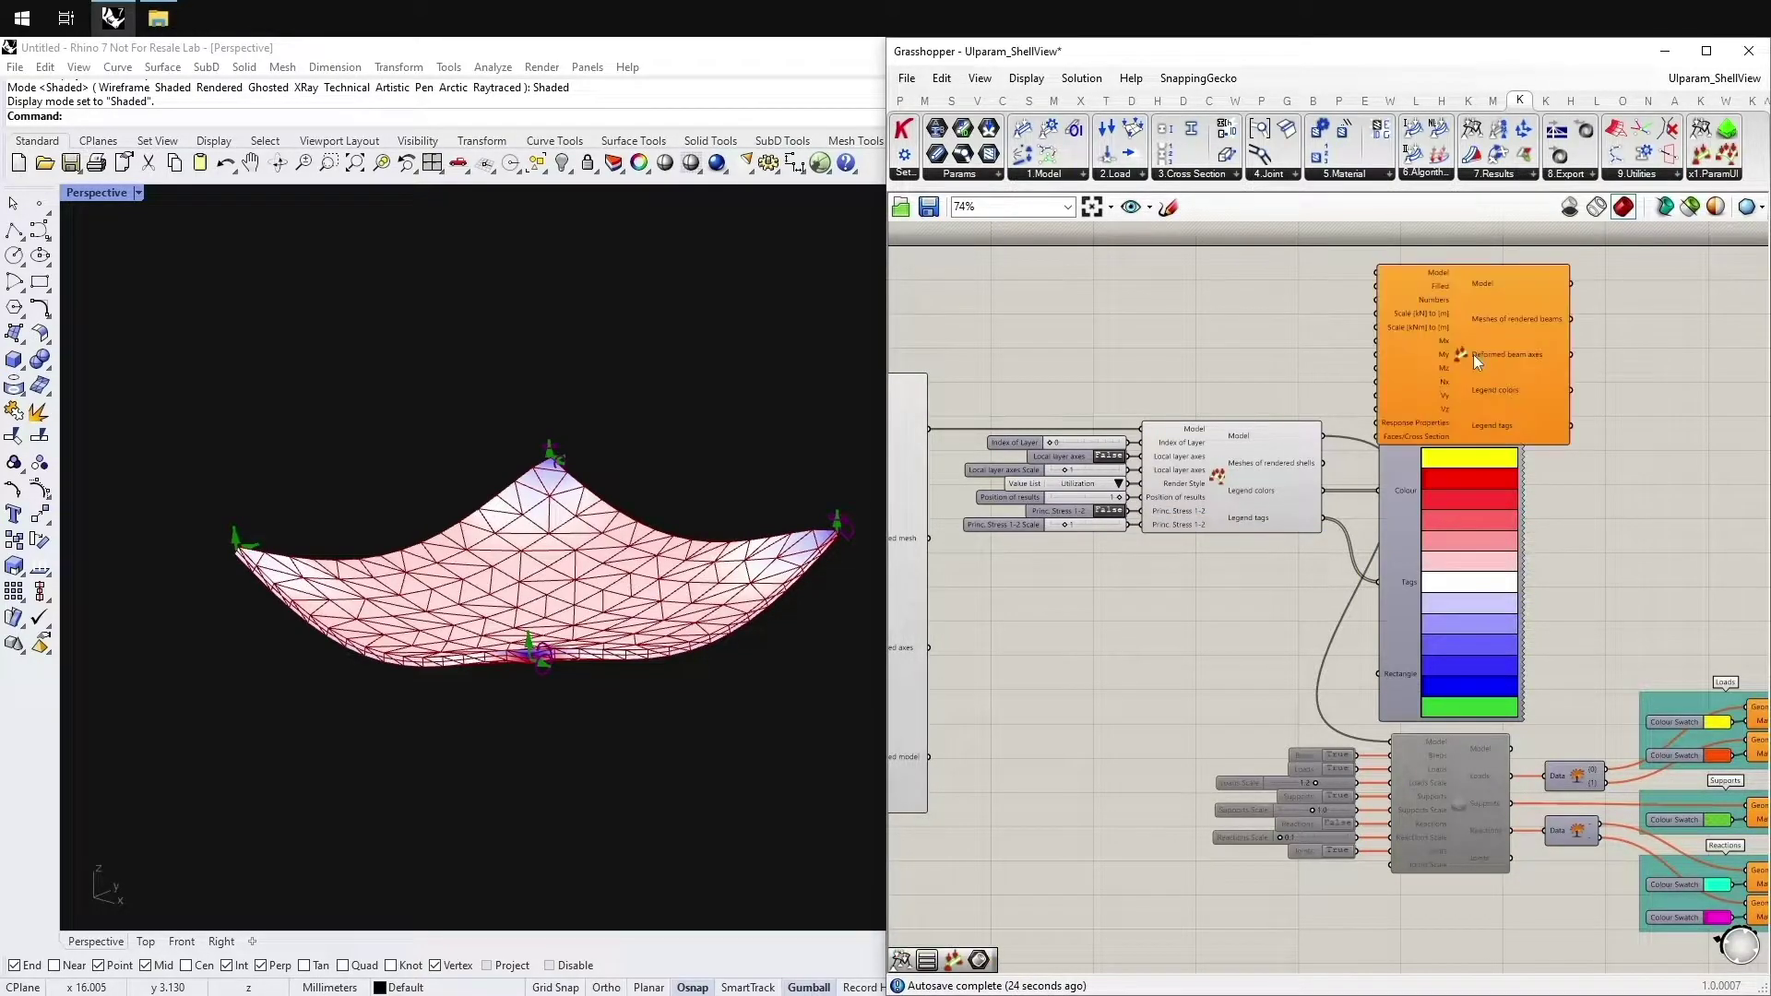
Try the Thickness and Princ. Stress 1 render styles on the Shell View, then return to Utilization.
left_click(1118, 483)
left_click(1143, 513)
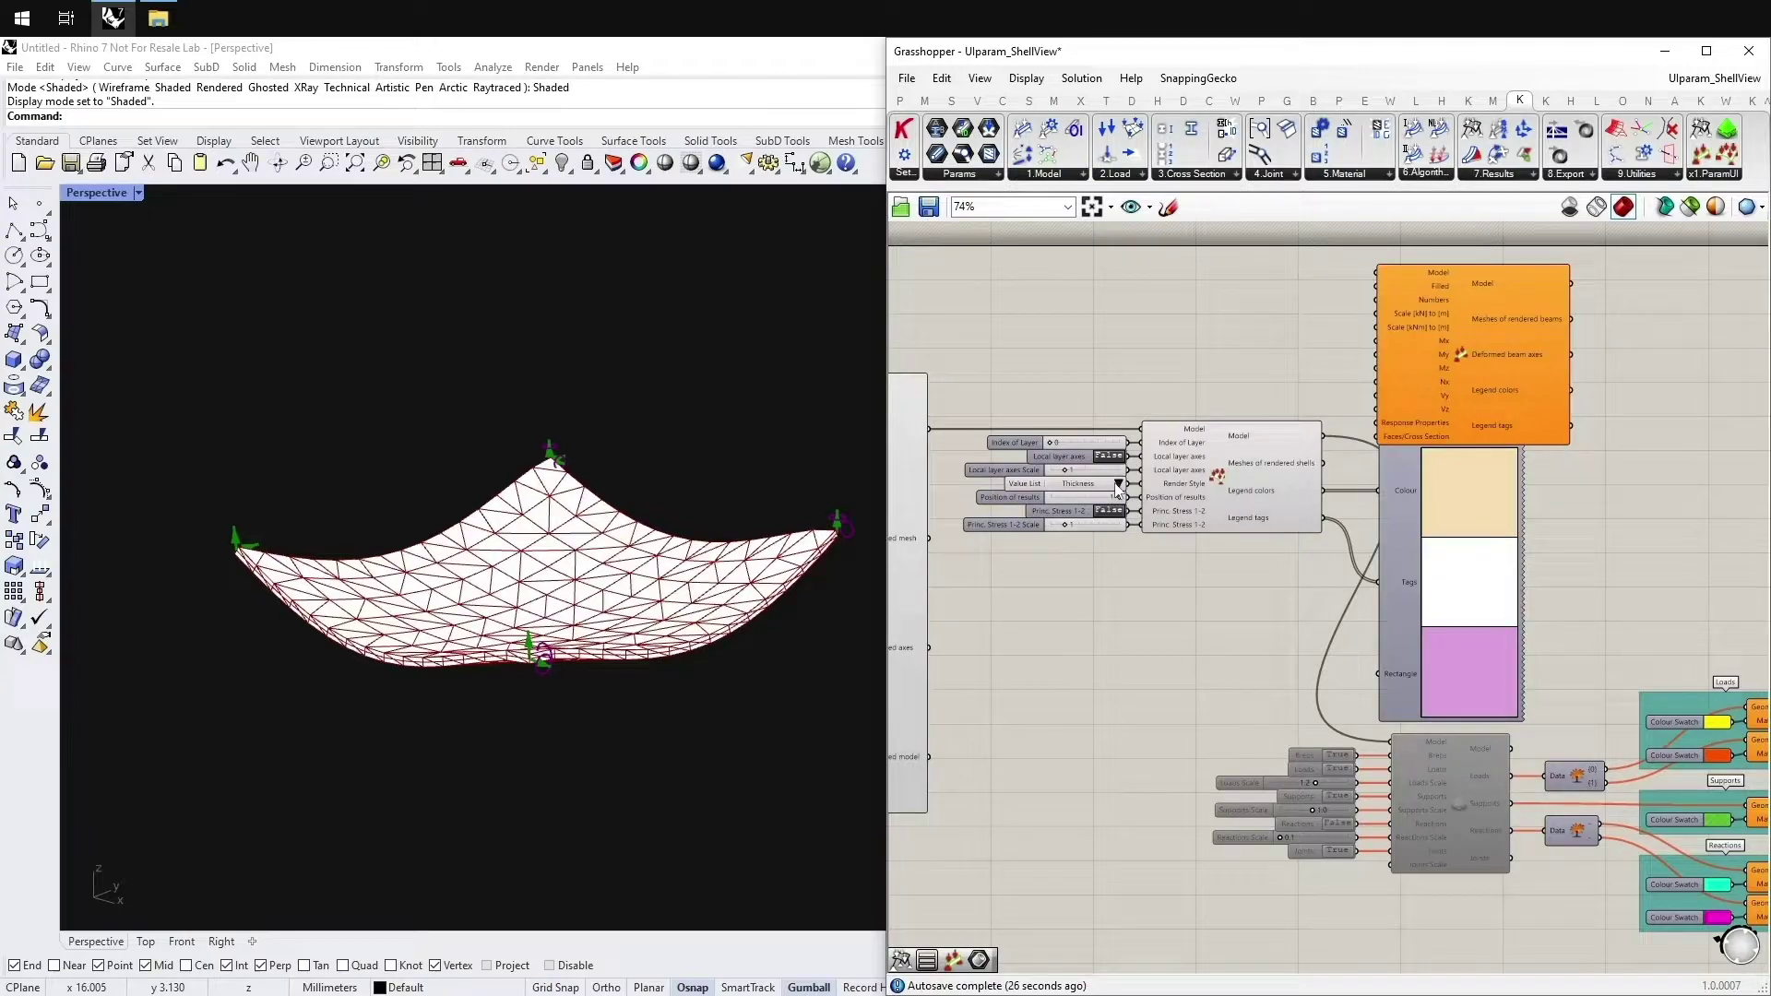
left_click(1119, 484)
left_click(1137, 576)
left_click(1119, 484)
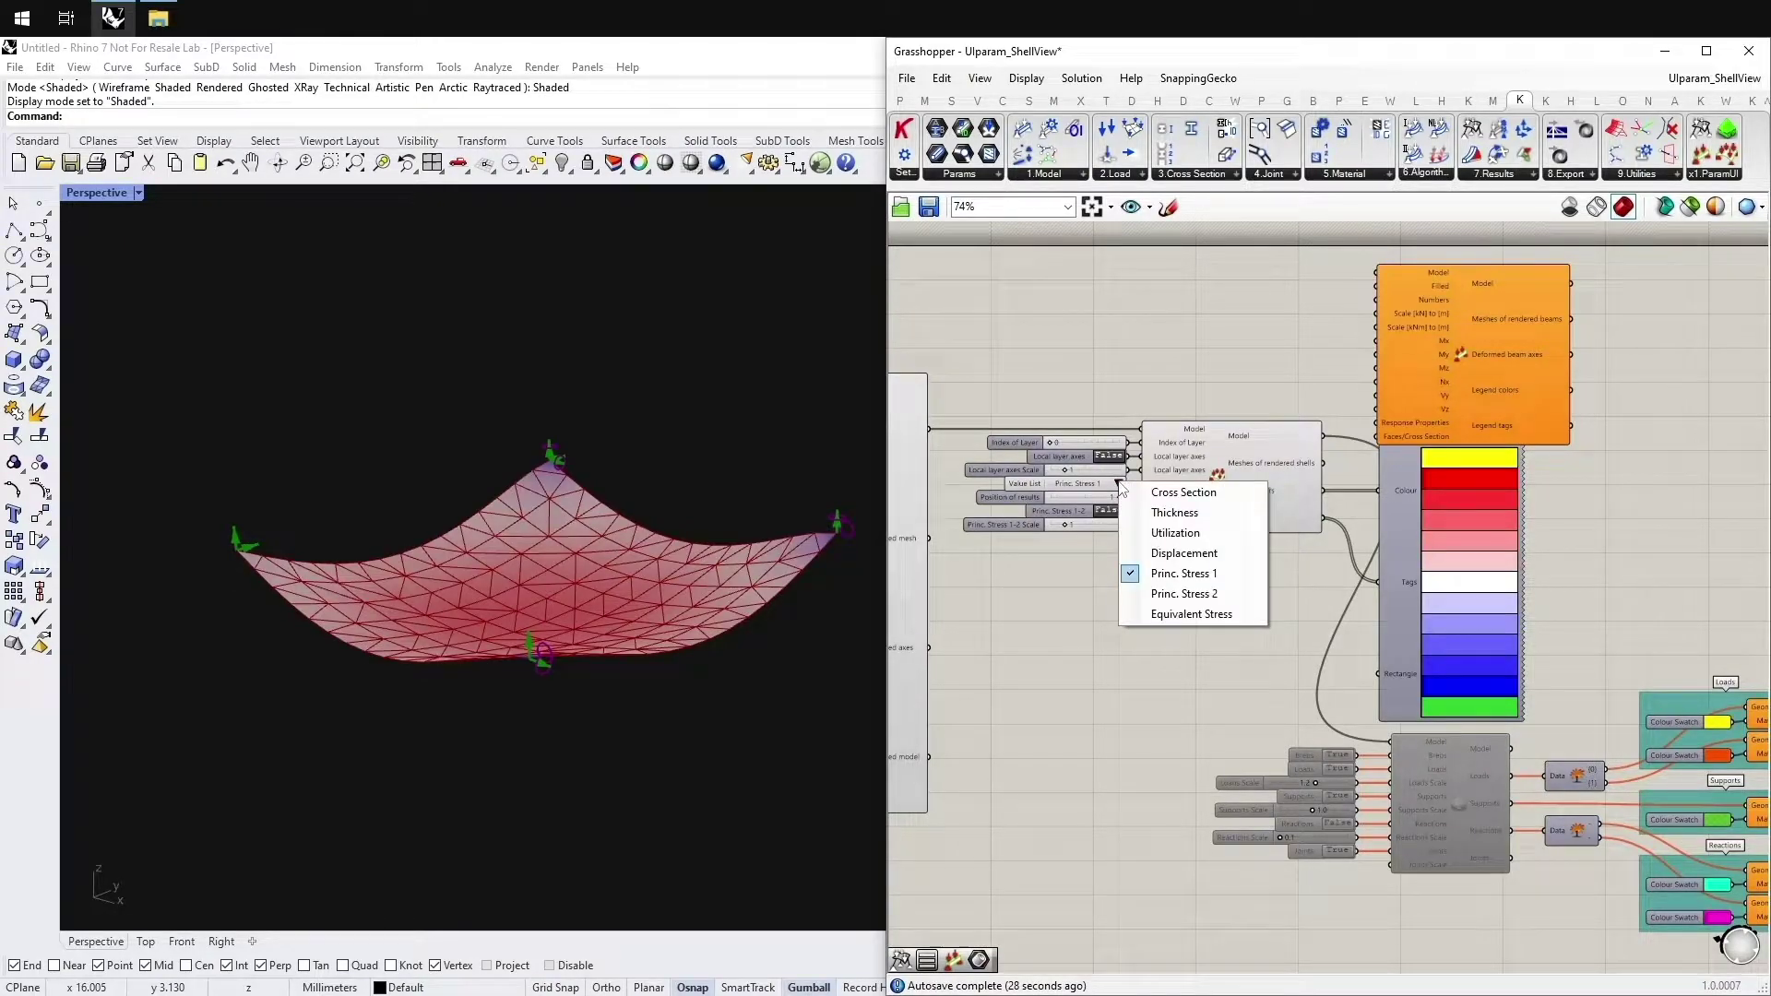
left_click(1176, 533)
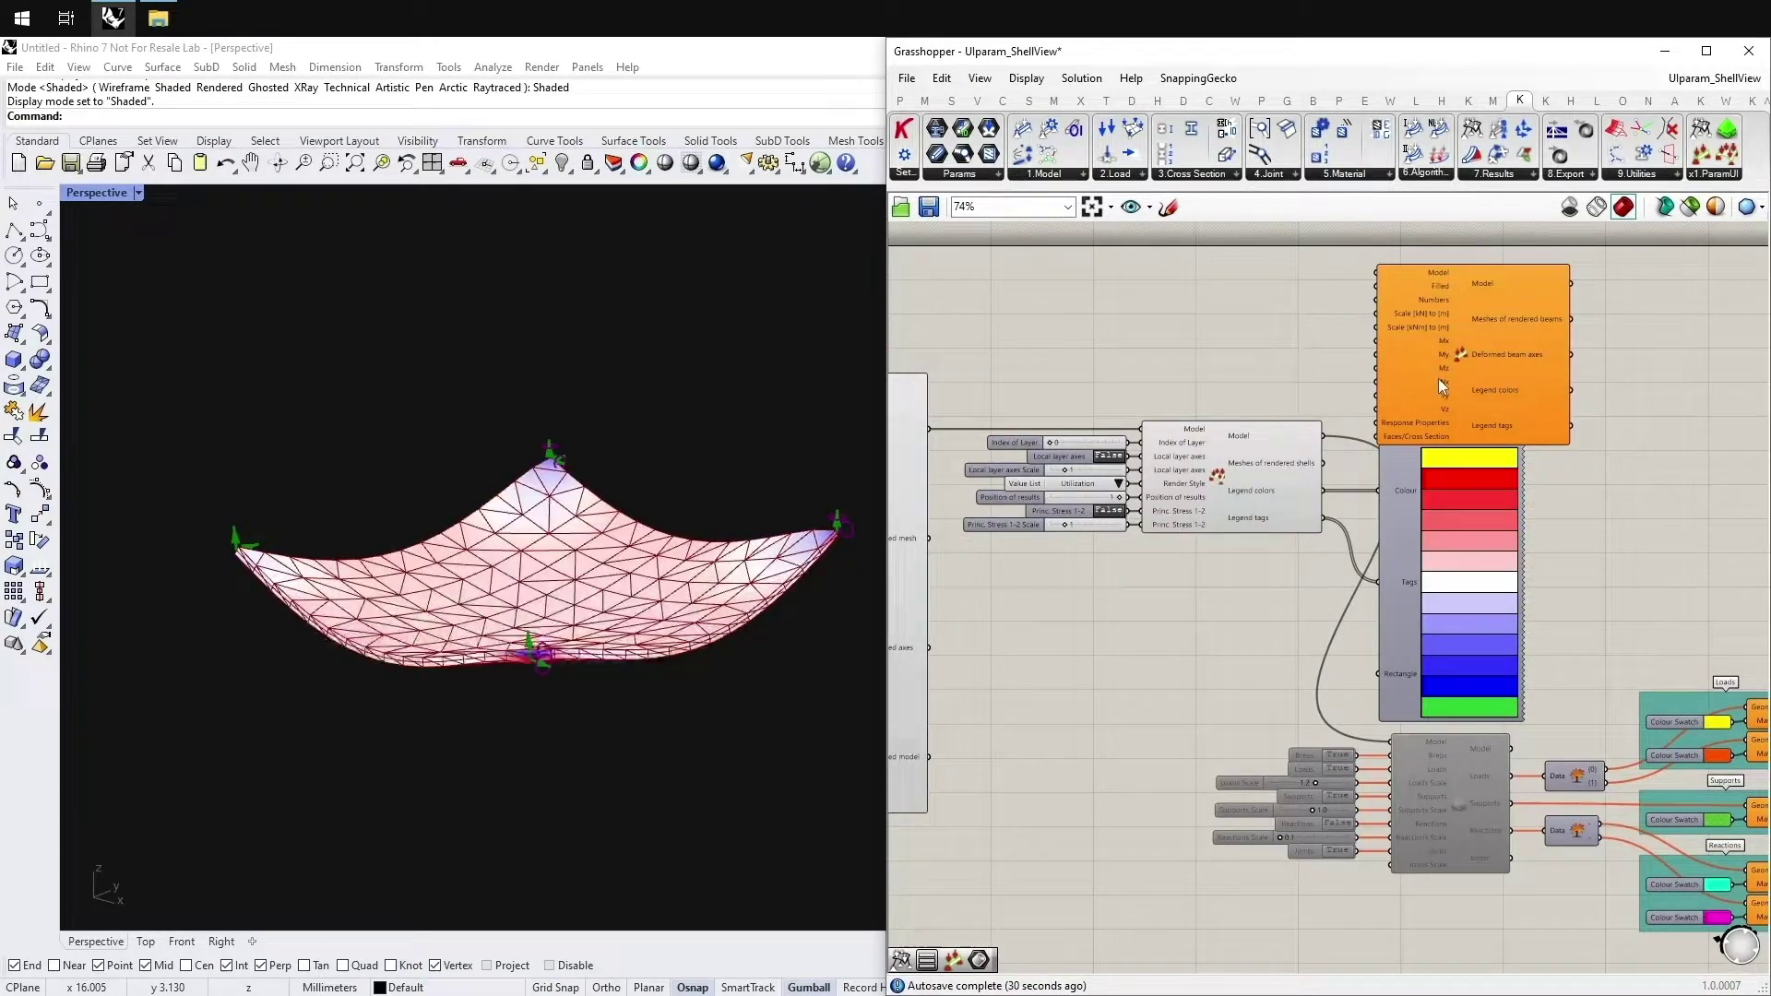
Move the Beam View component above the Shell View and delete it.
left_click_drag(1437, 378, 1197, 345)
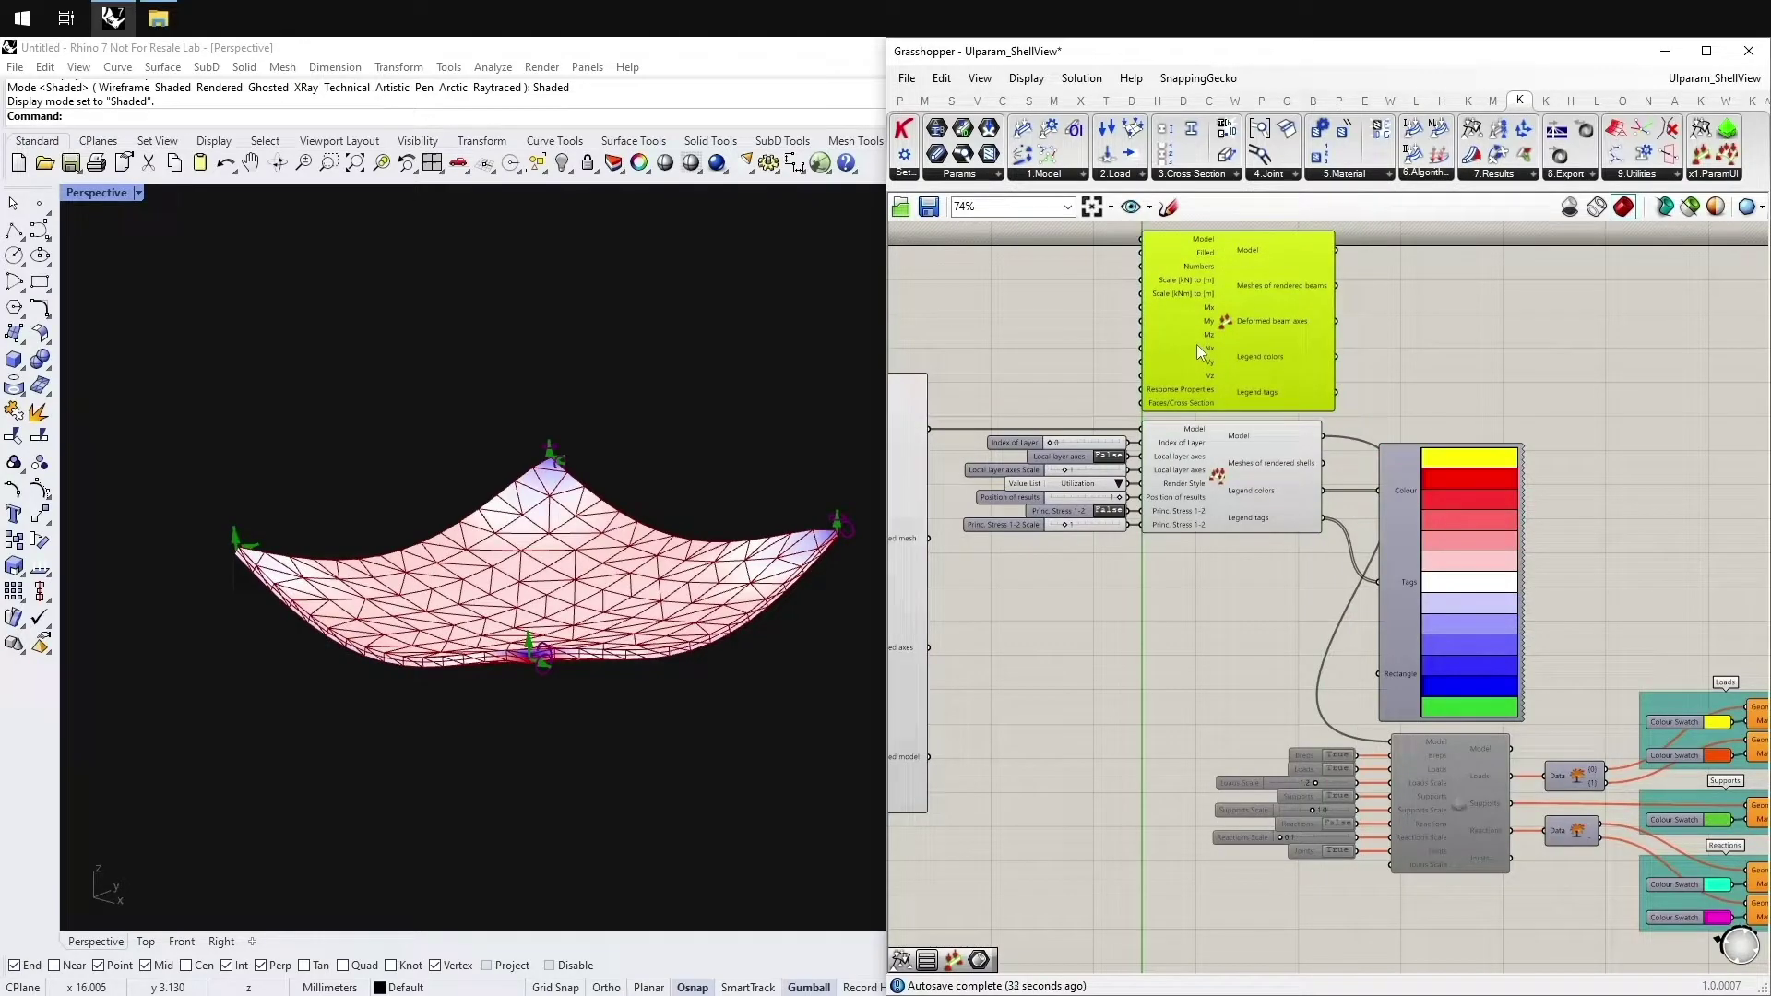
left_click(1383, 410)
left_click_drag(1371, 383, 1295, 343)
key("Delete")
Enable the disabled Rendered View component together with its input toggles and sliders.
left_click_drag(1416, 817, 1236, 772)
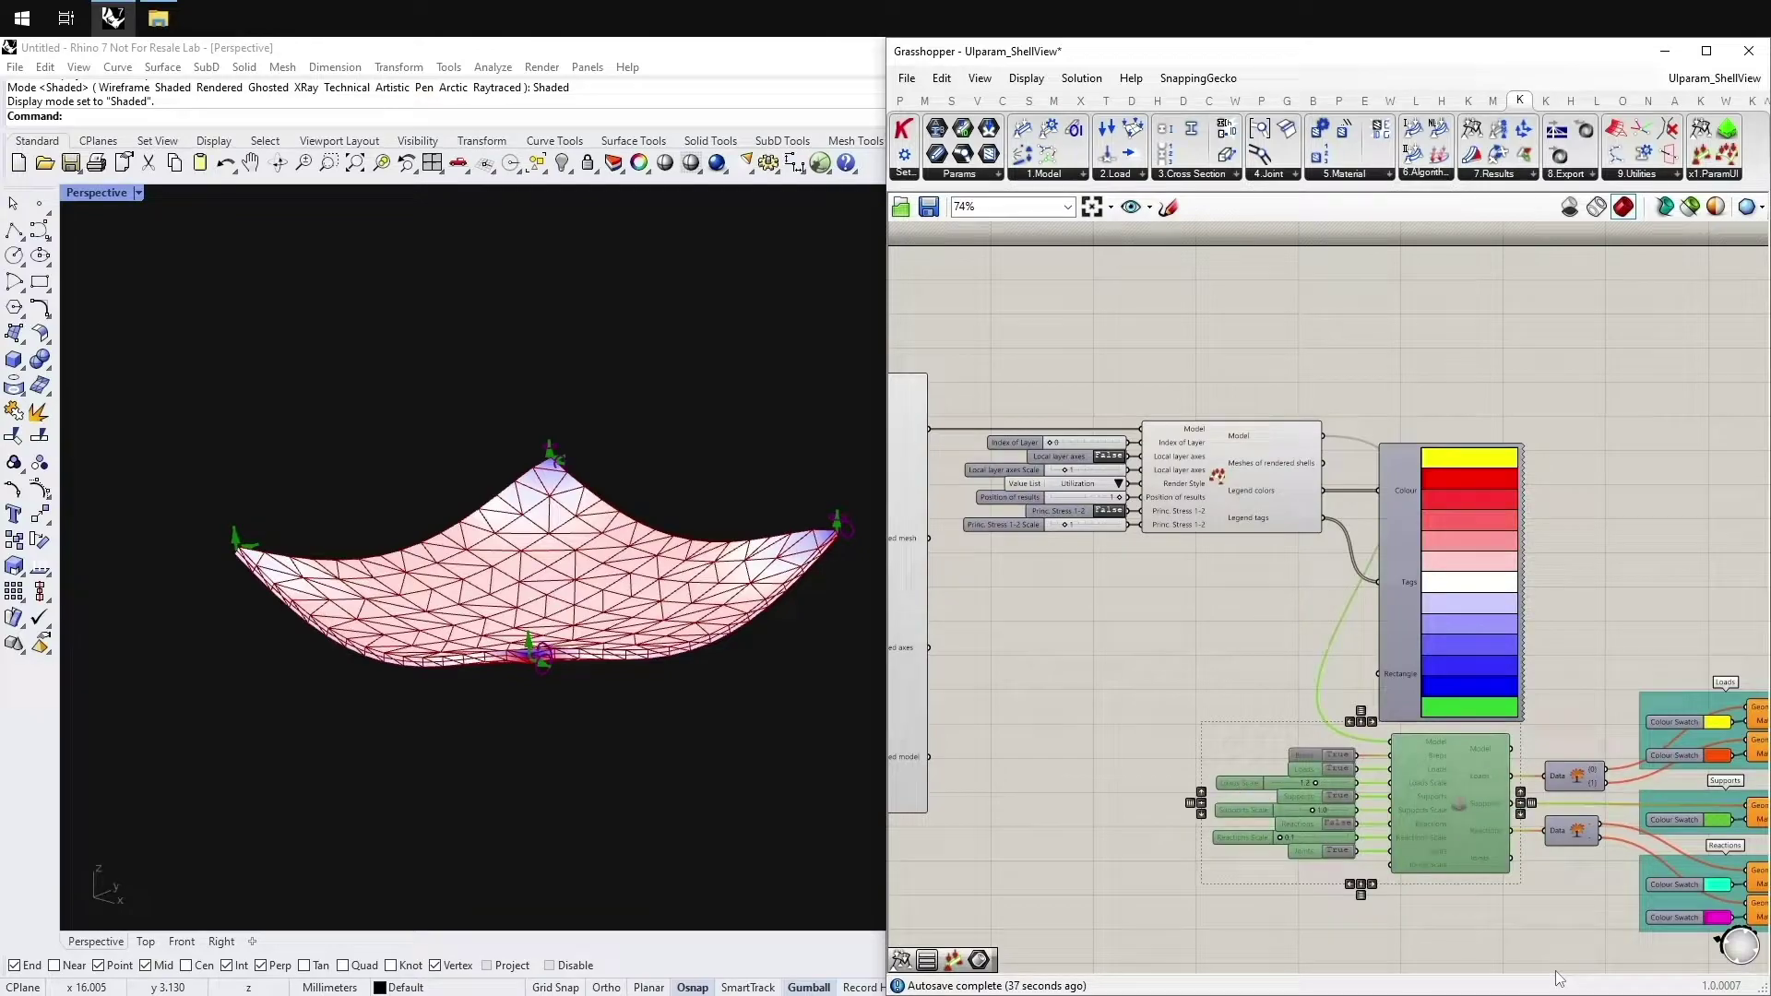
left_click_drag(1494, 923, 1189, 722)
middle_click(1189, 722)
left_click(1239, 723)
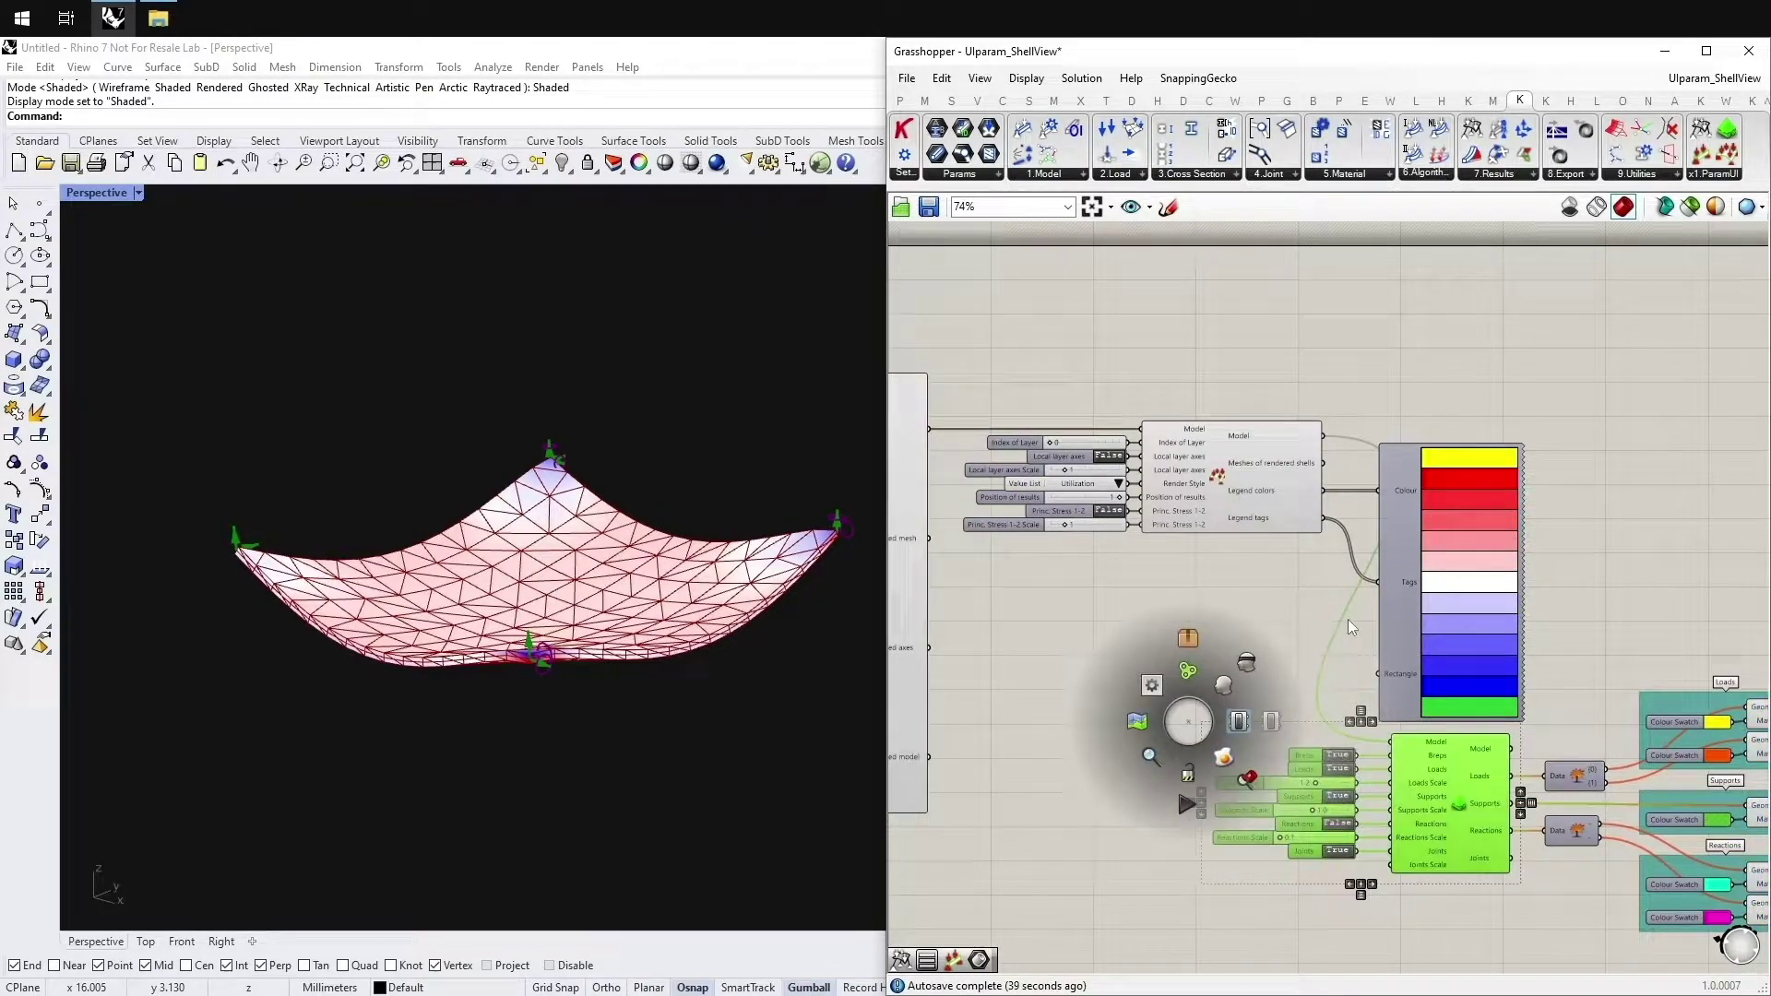
left_click(1280, 606)
Turn off the preview of the parametric Model View component.
left_click(903, 602)
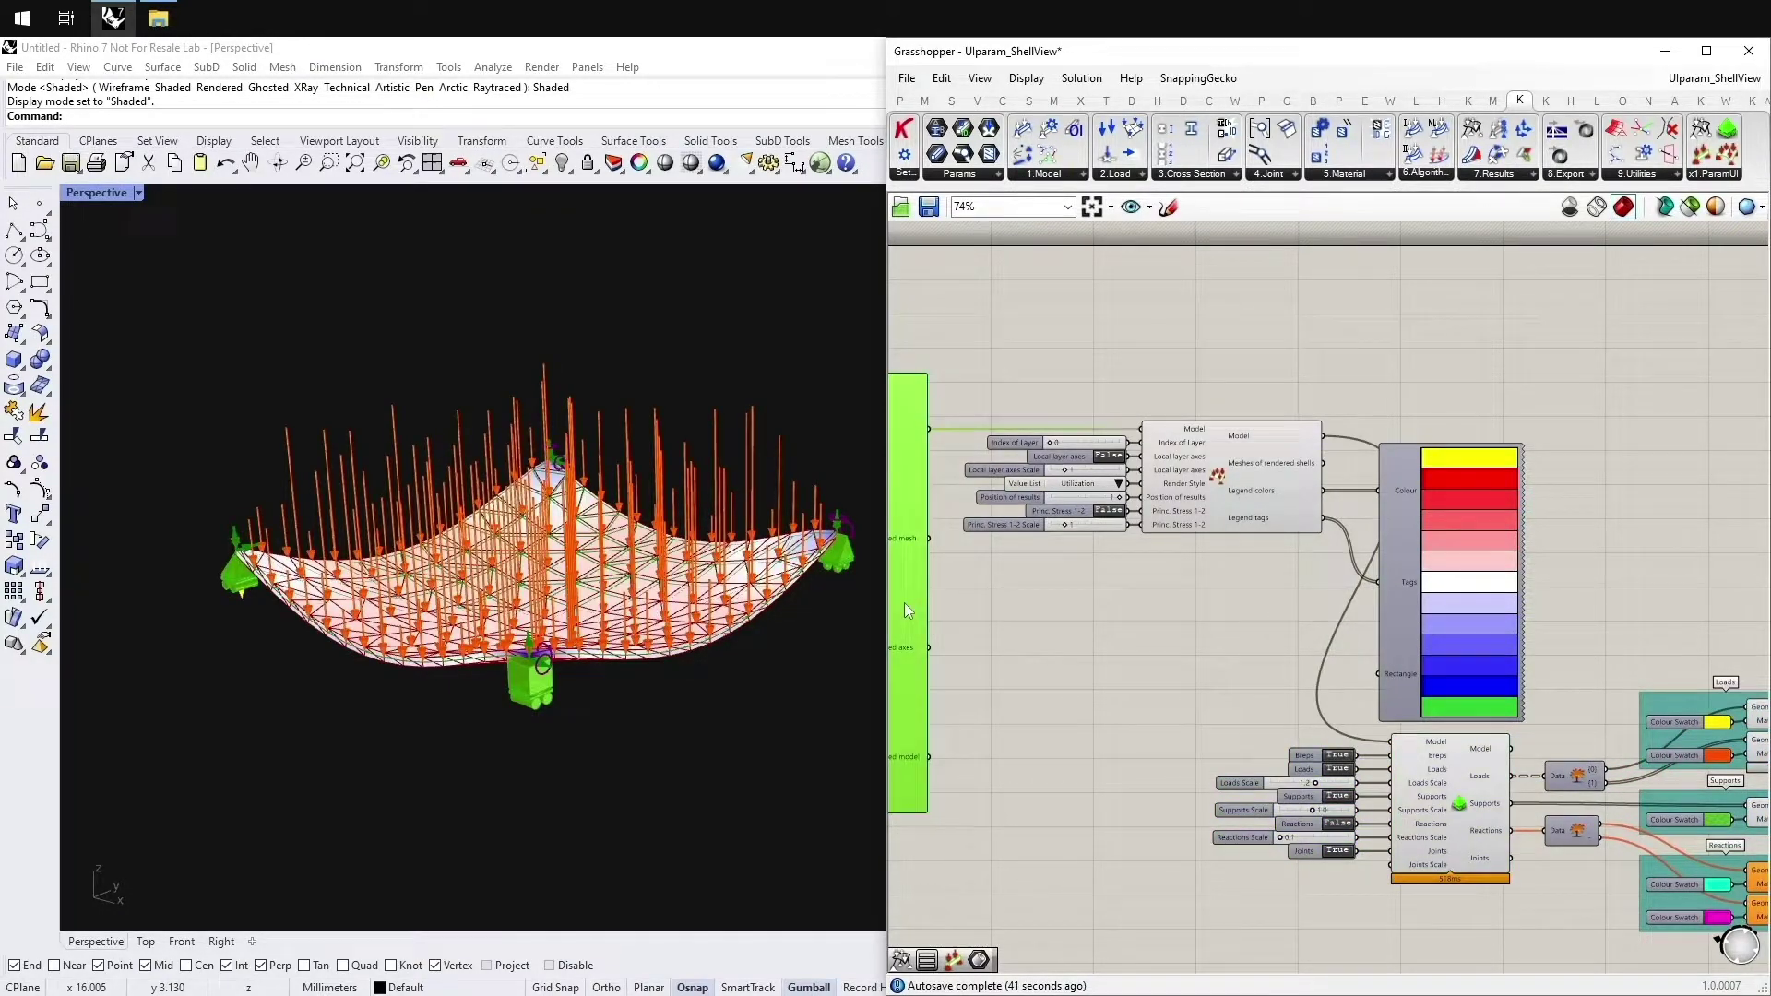
middle_click(904, 601)
left_click(970, 573)
left_click(1019, 583)
Examine the rendered load and support symbols on the shell and the Rendered View component's Loads and Supports outputs.
right_click_drag(1253, 681, 1016, 520)
scroll(992, 677, "up", 1)
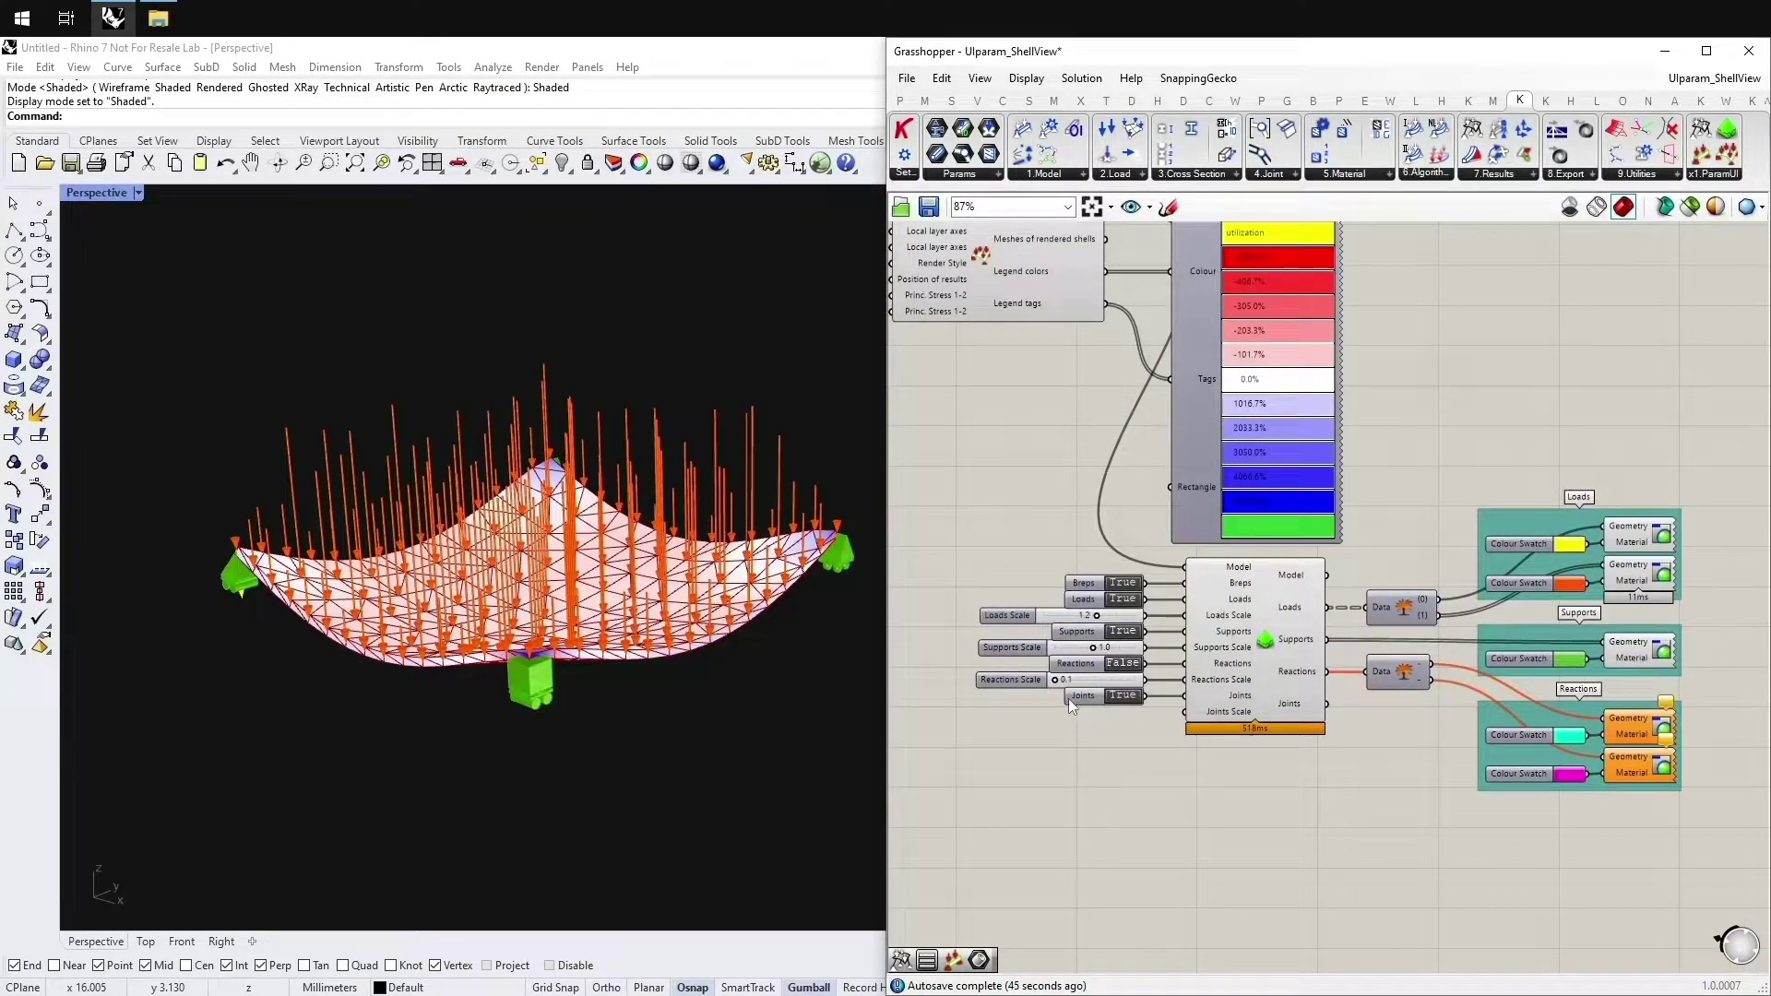
mouse_move(778, 676)
right_mouse_down()
mouse_move(747, 644)
mouse_move(784, 668)
right_mouse_up()
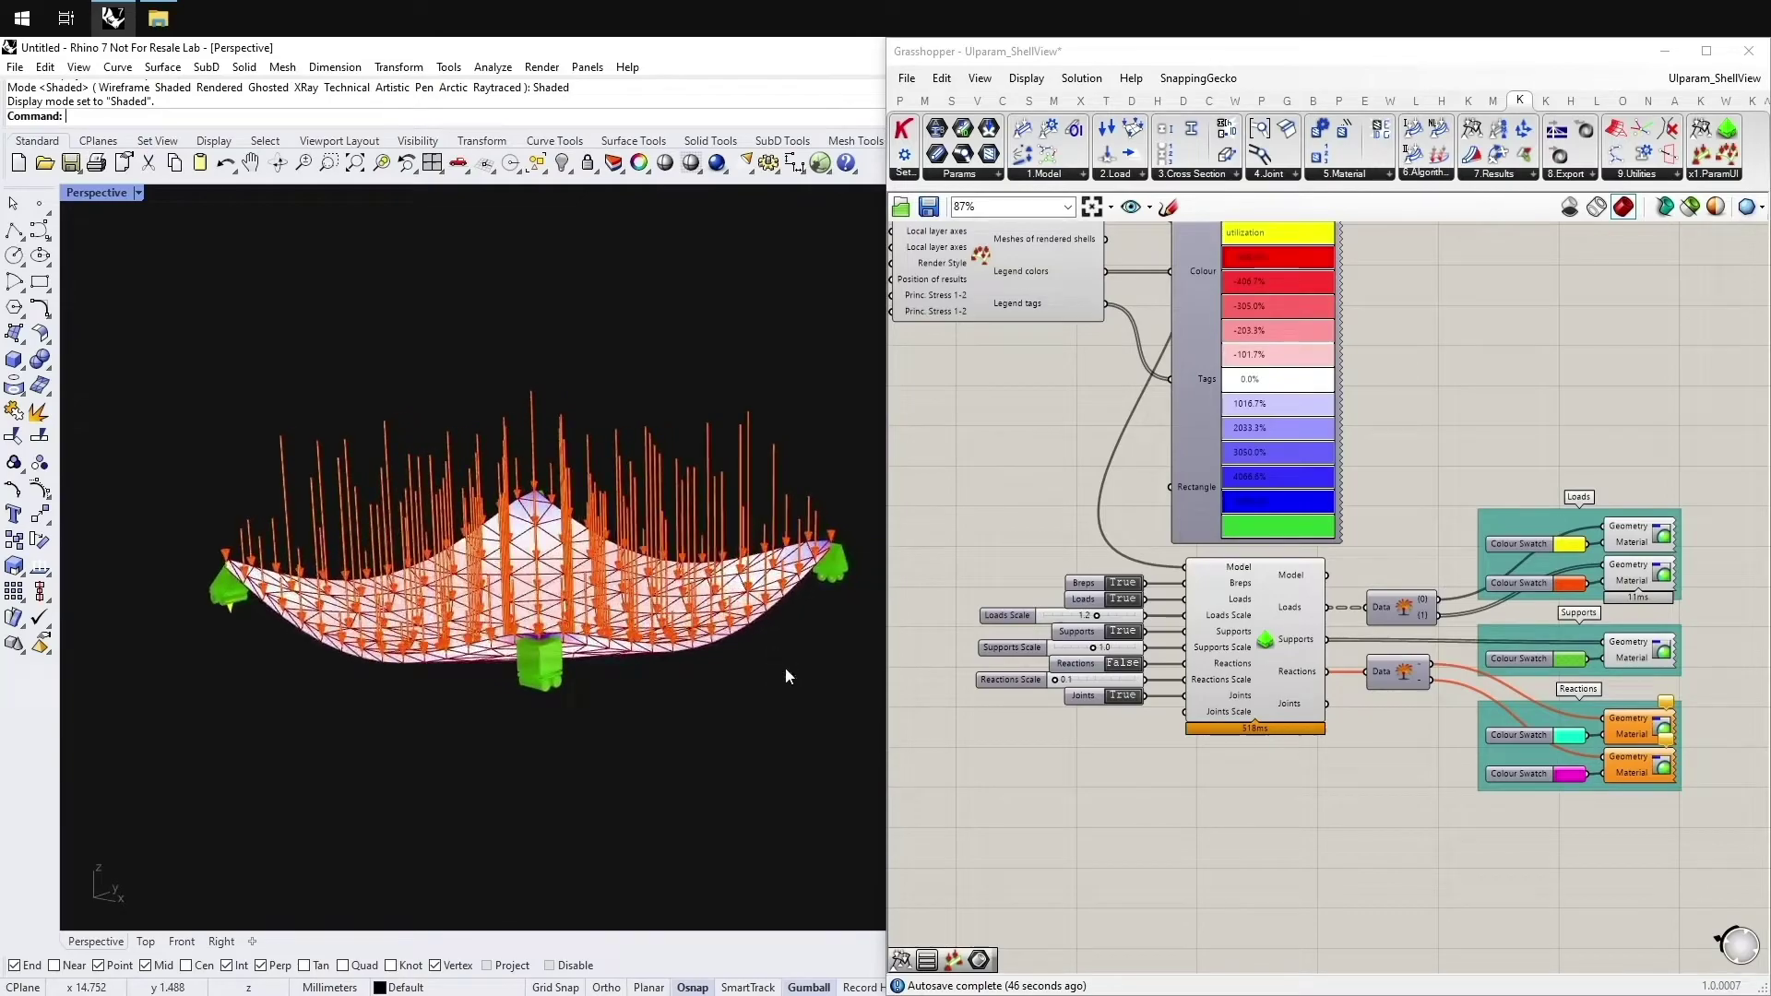
mouse_move(1288, 616)
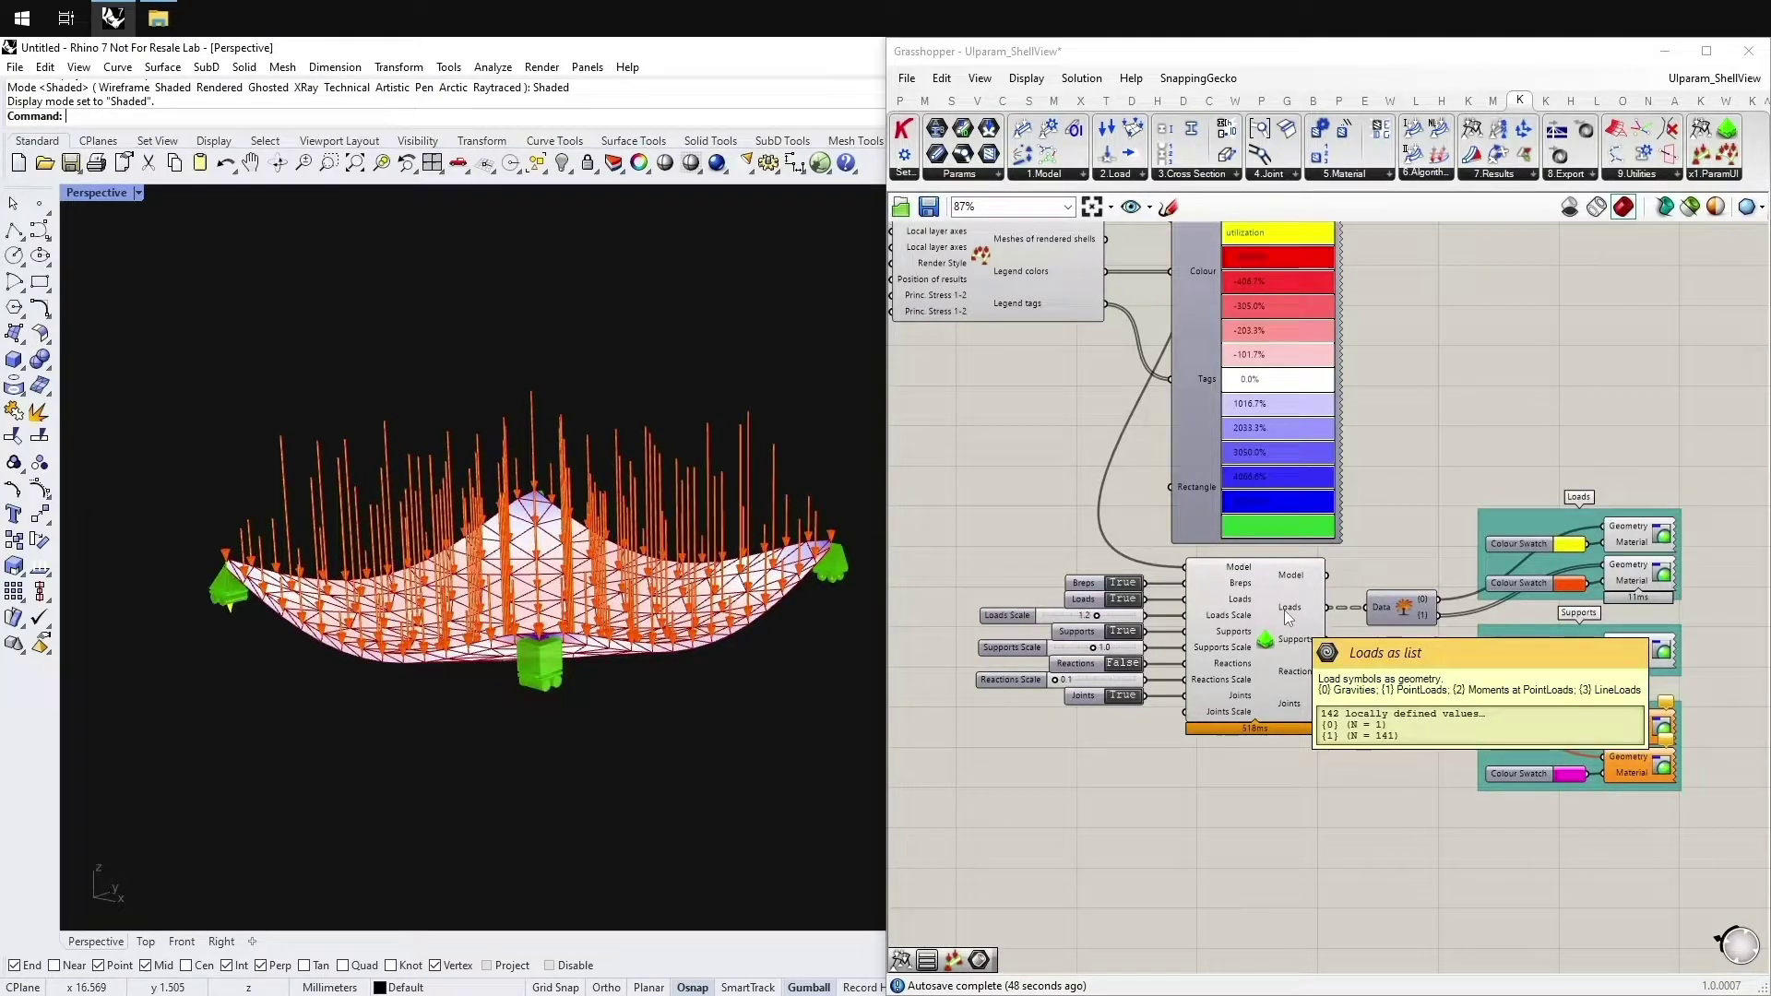
mouse_move(1297, 650)
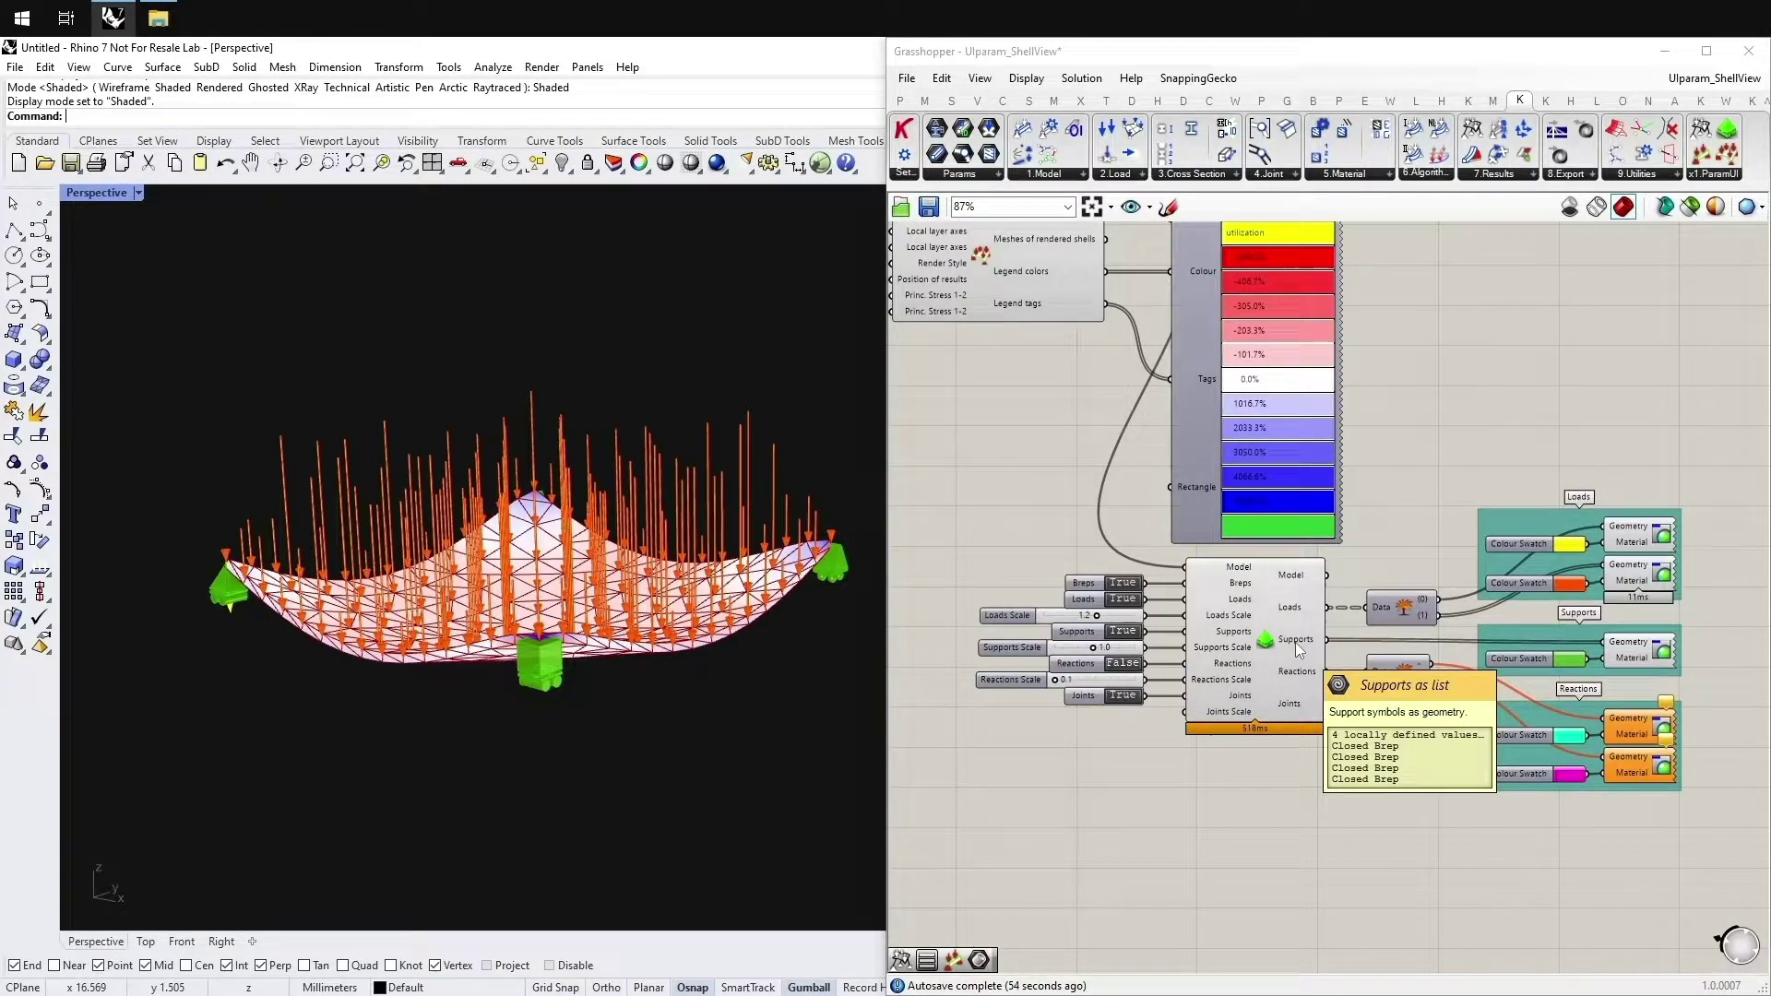
Switch the Rendered View's loads off, set the Loads Scale to 0.6 and switch the loads on again.
left_click(1124, 599)
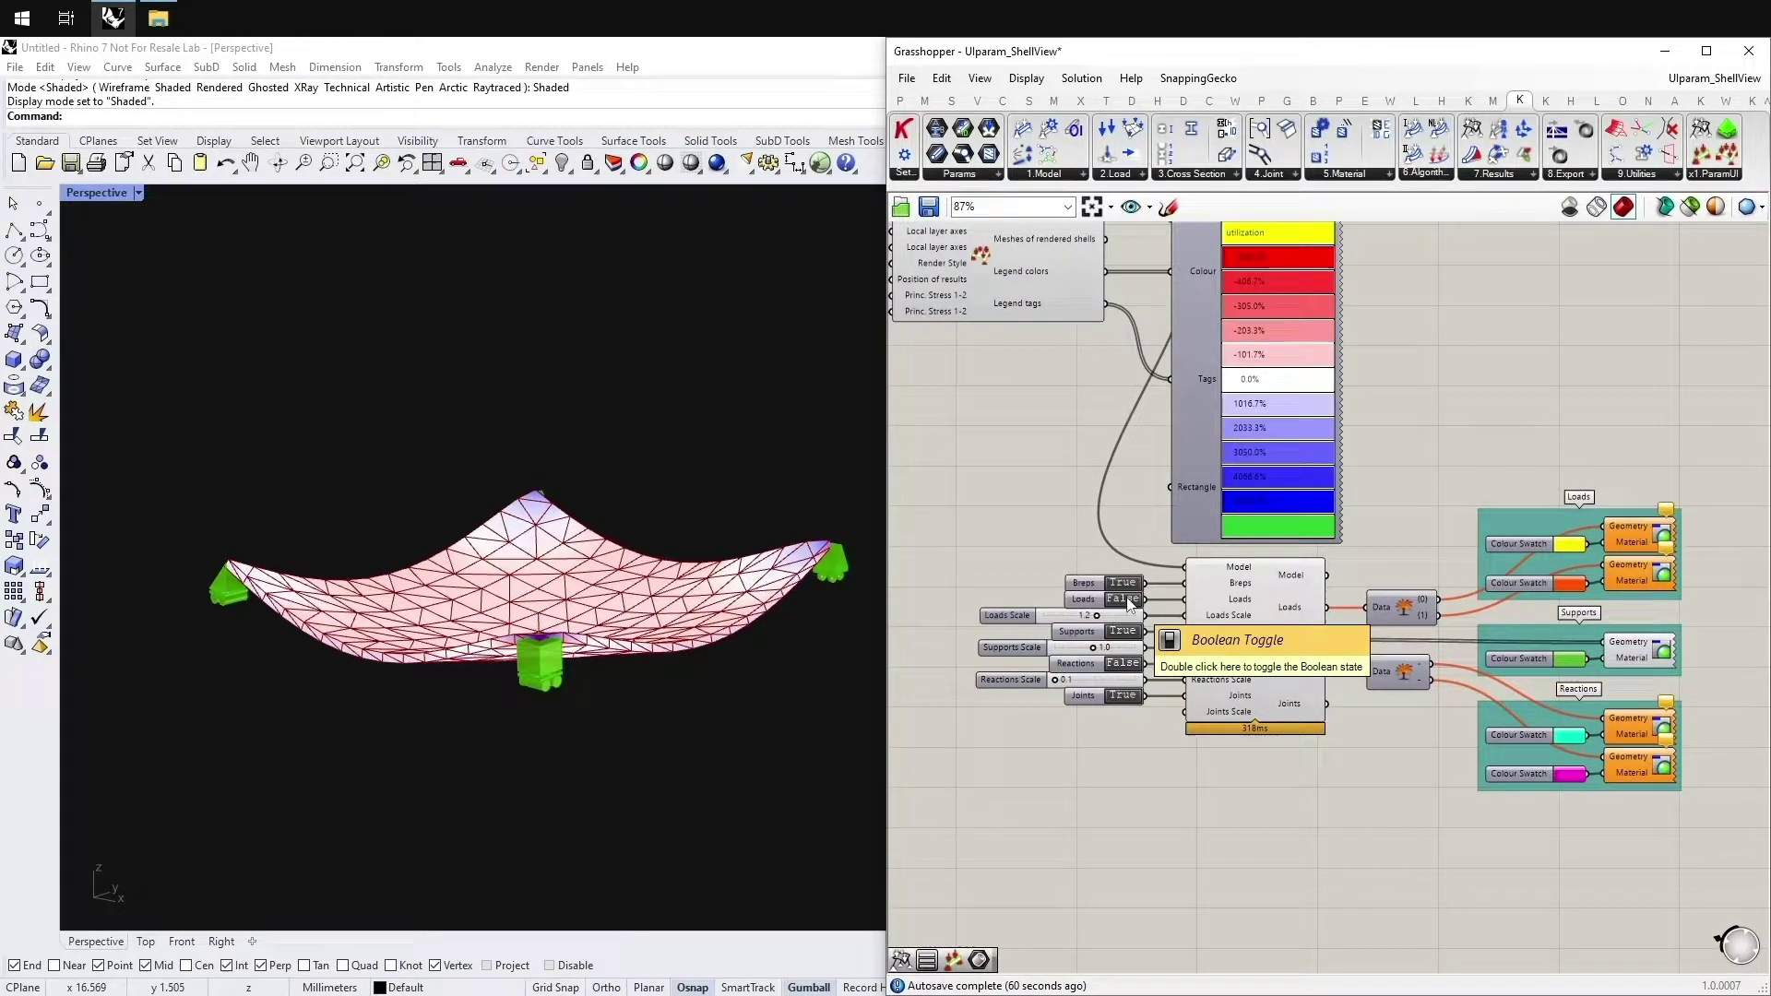
mouse_move(1096, 615)
left_mouse_down()
mouse_move(1077, 625)
mouse_move(1092, 598)
left_mouse_up()
left_click(1120, 599)
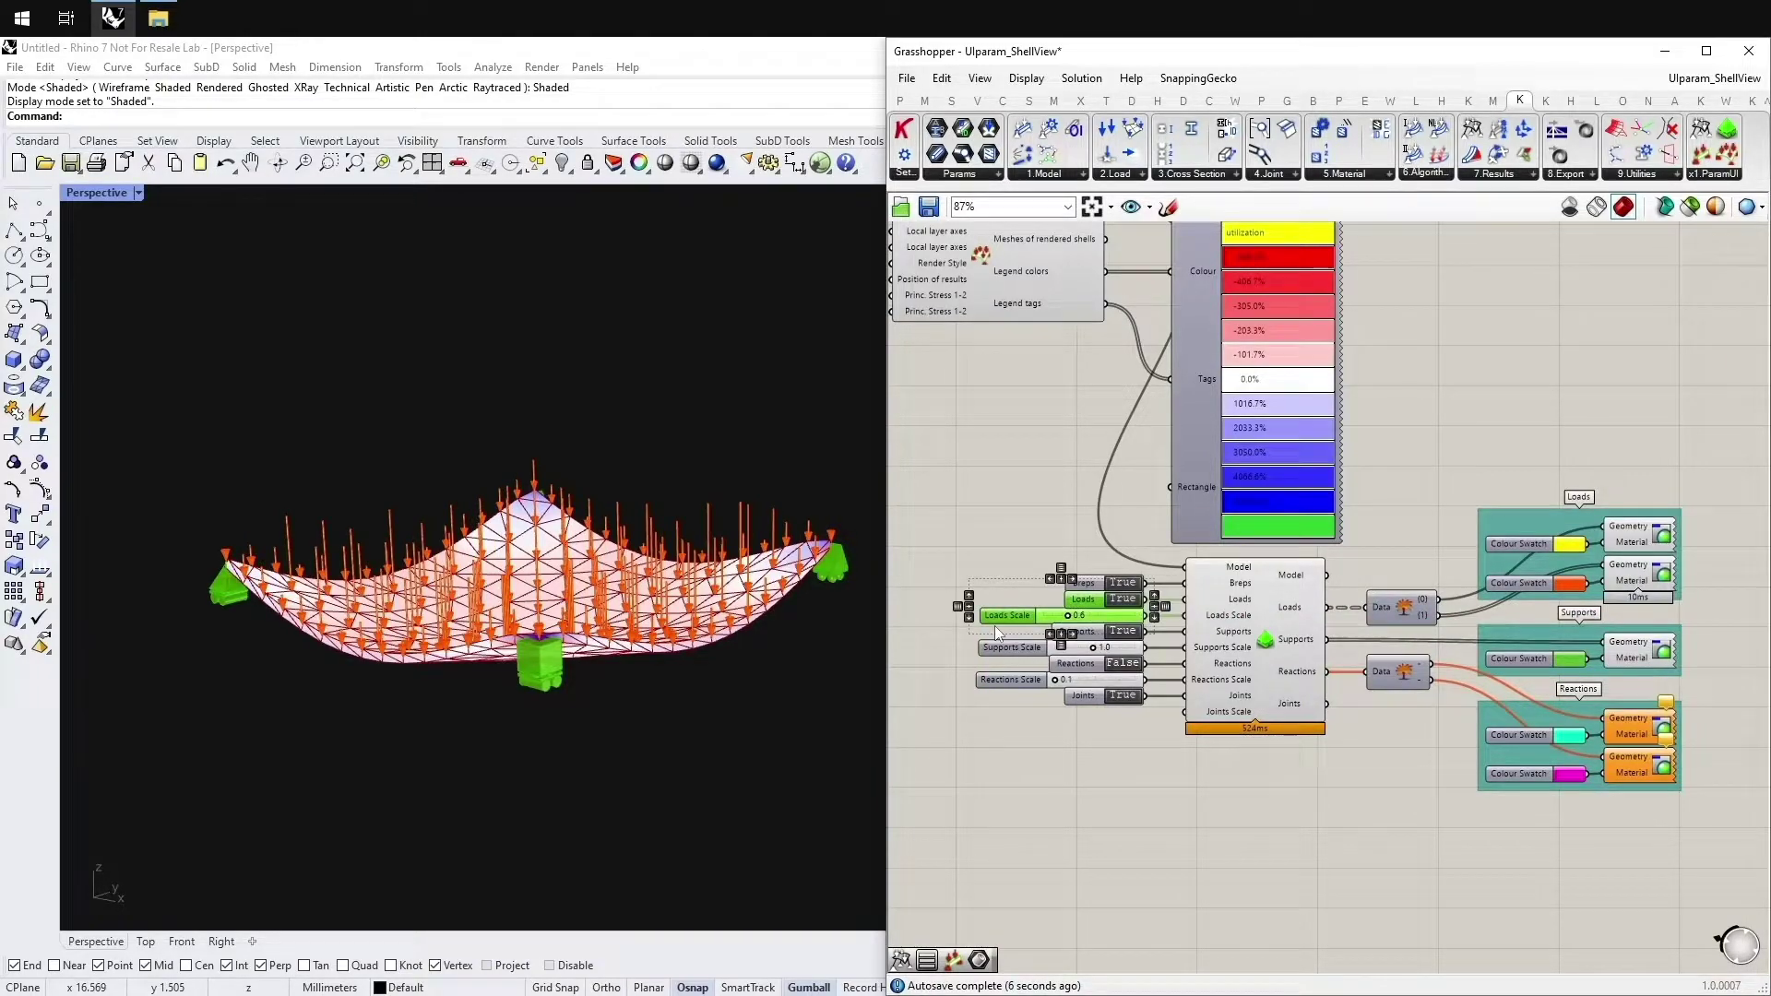
Disable the Rendered View component's Loads toggle and Loads Scale slider.
middle_click(993, 540)
left_click(1077, 537)
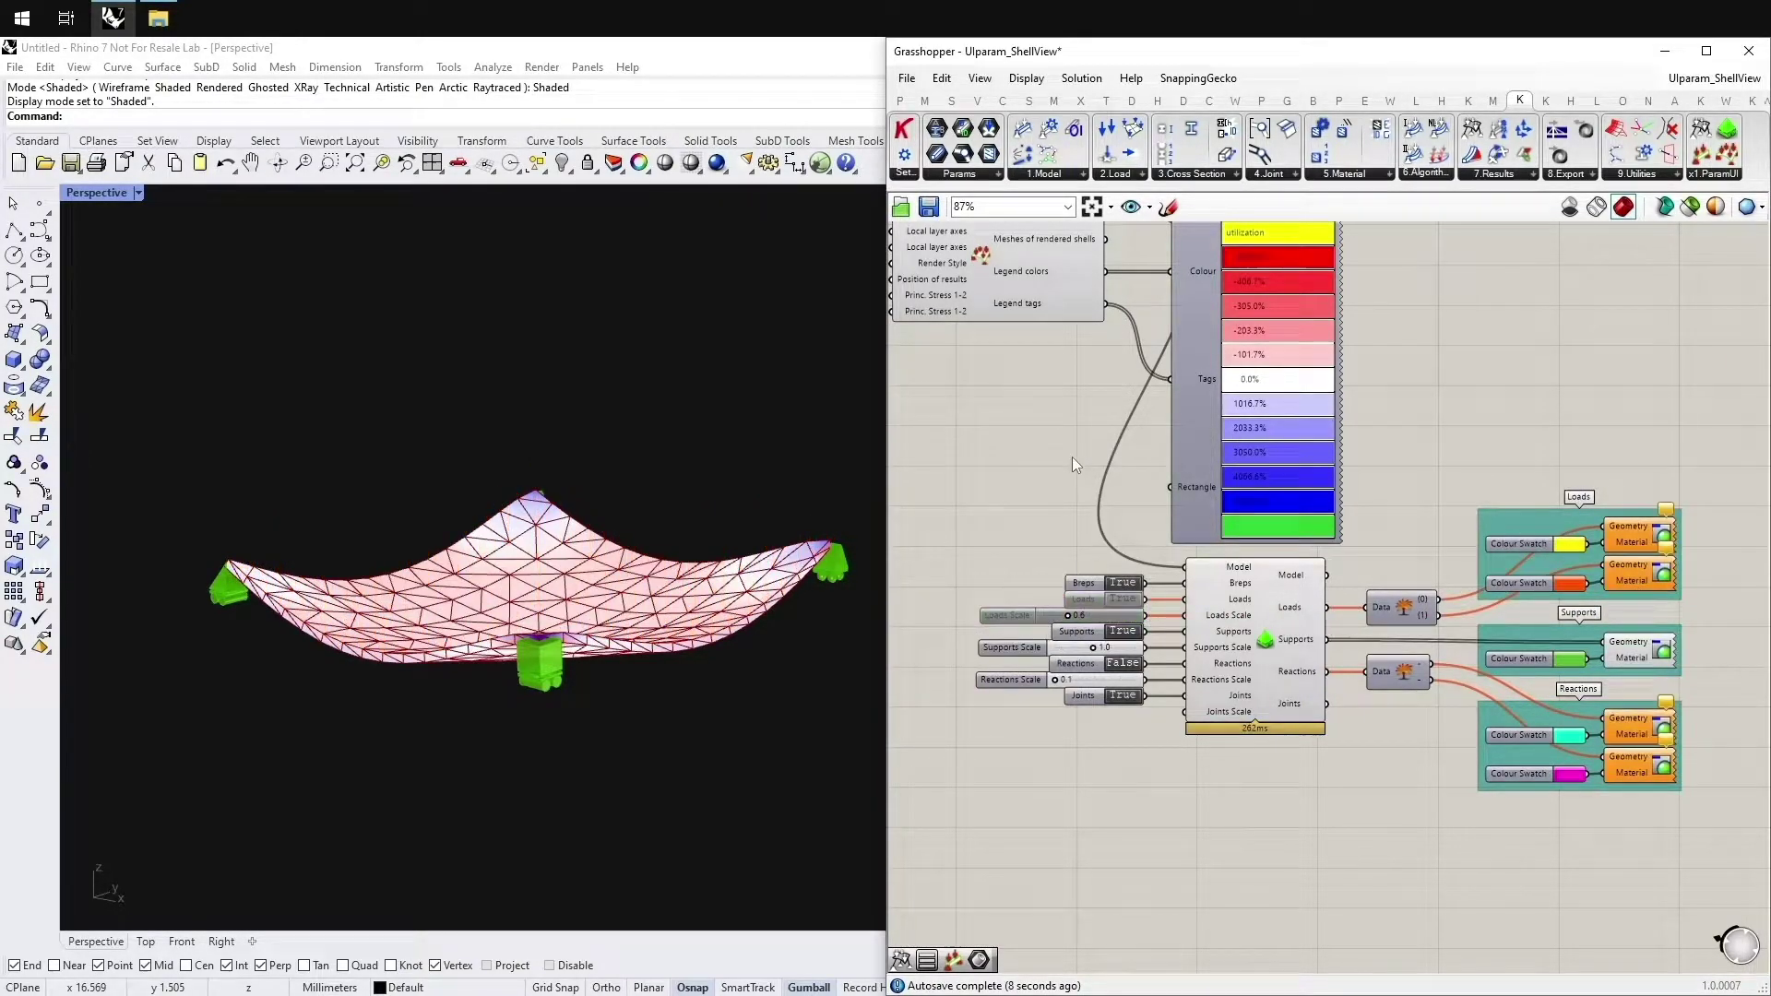
Switch the parametric Model View's loads on, set its Loads Scale to 1.28 and switch those loads off again.
right_click_drag(1071, 457, 1392, 506)
right_click_drag(996, 467, 1405, 587)
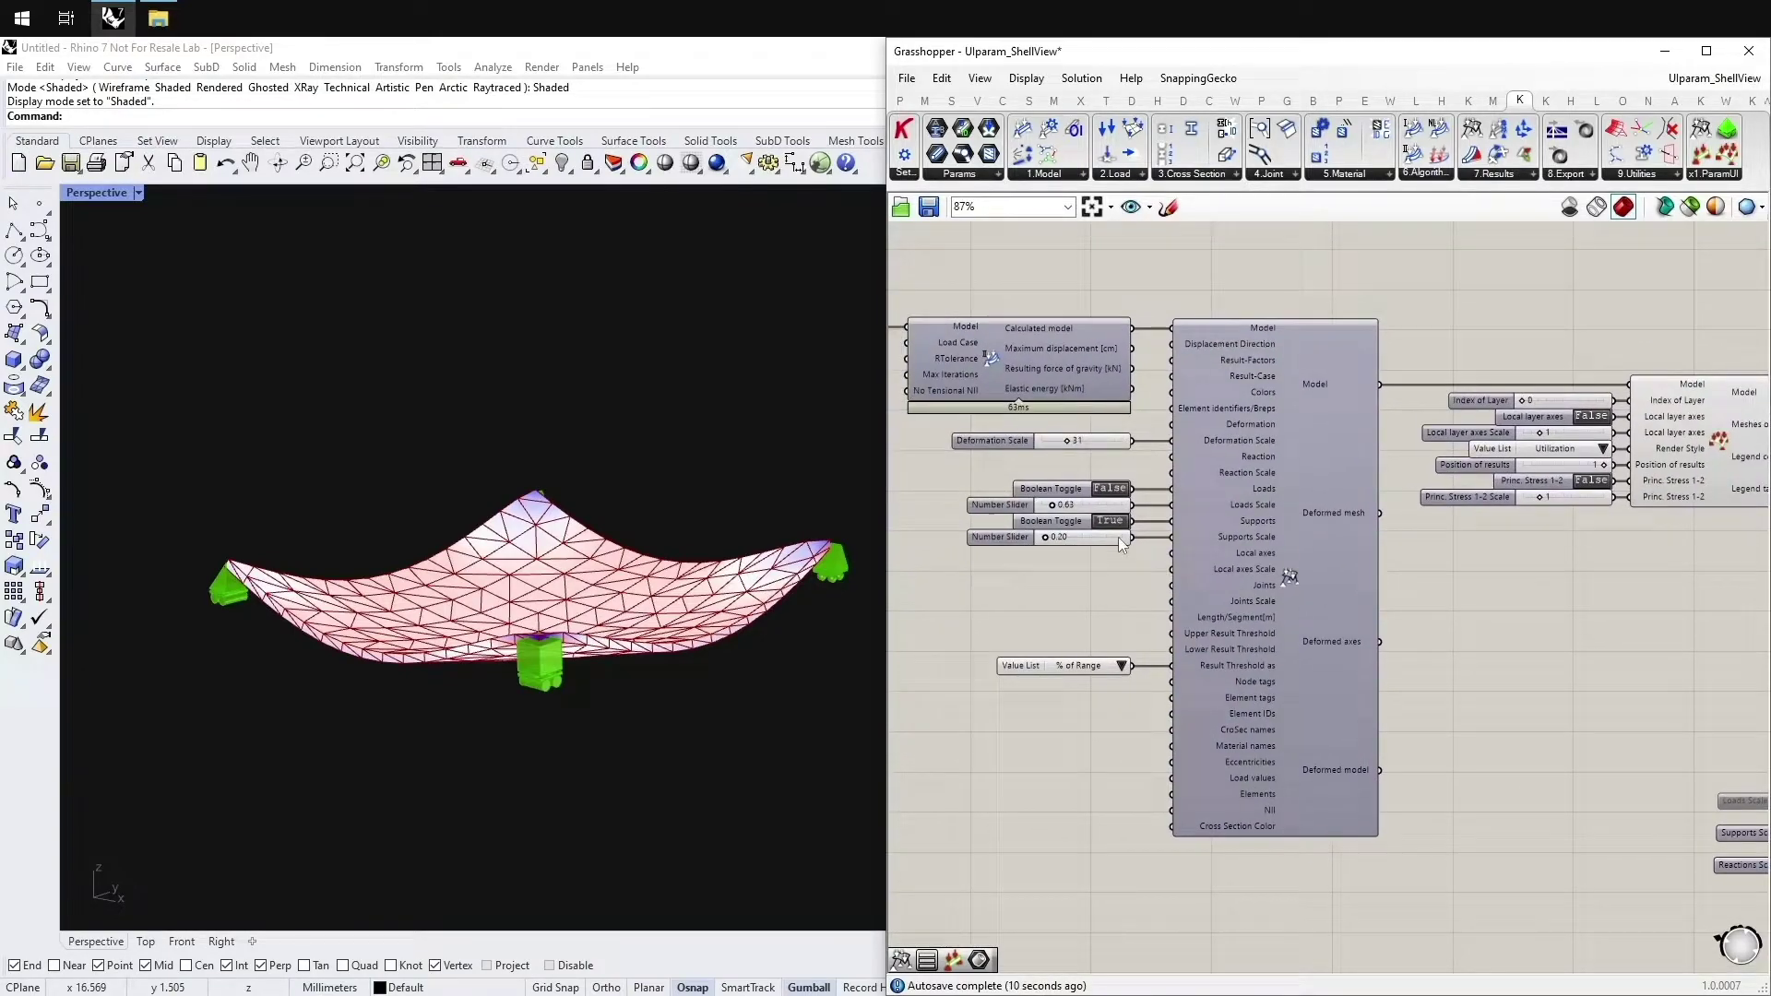
double_click(1111, 490)
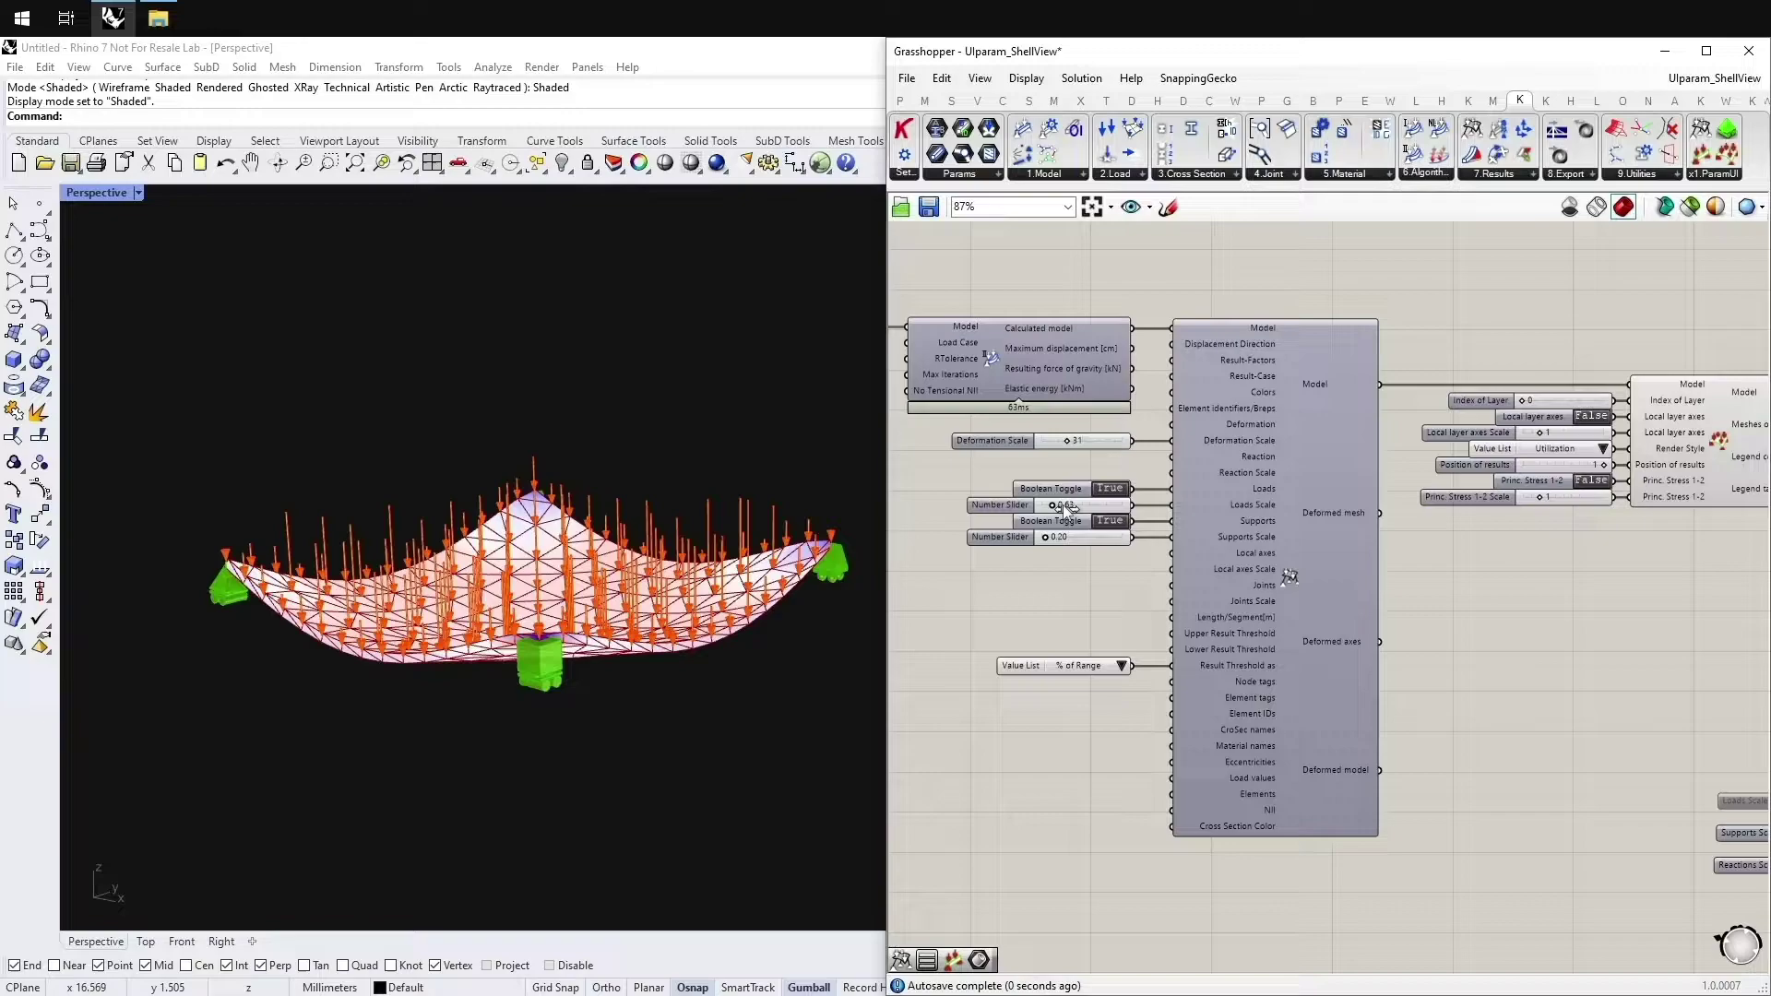
left_click_drag(1068, 507, 1079, 522)
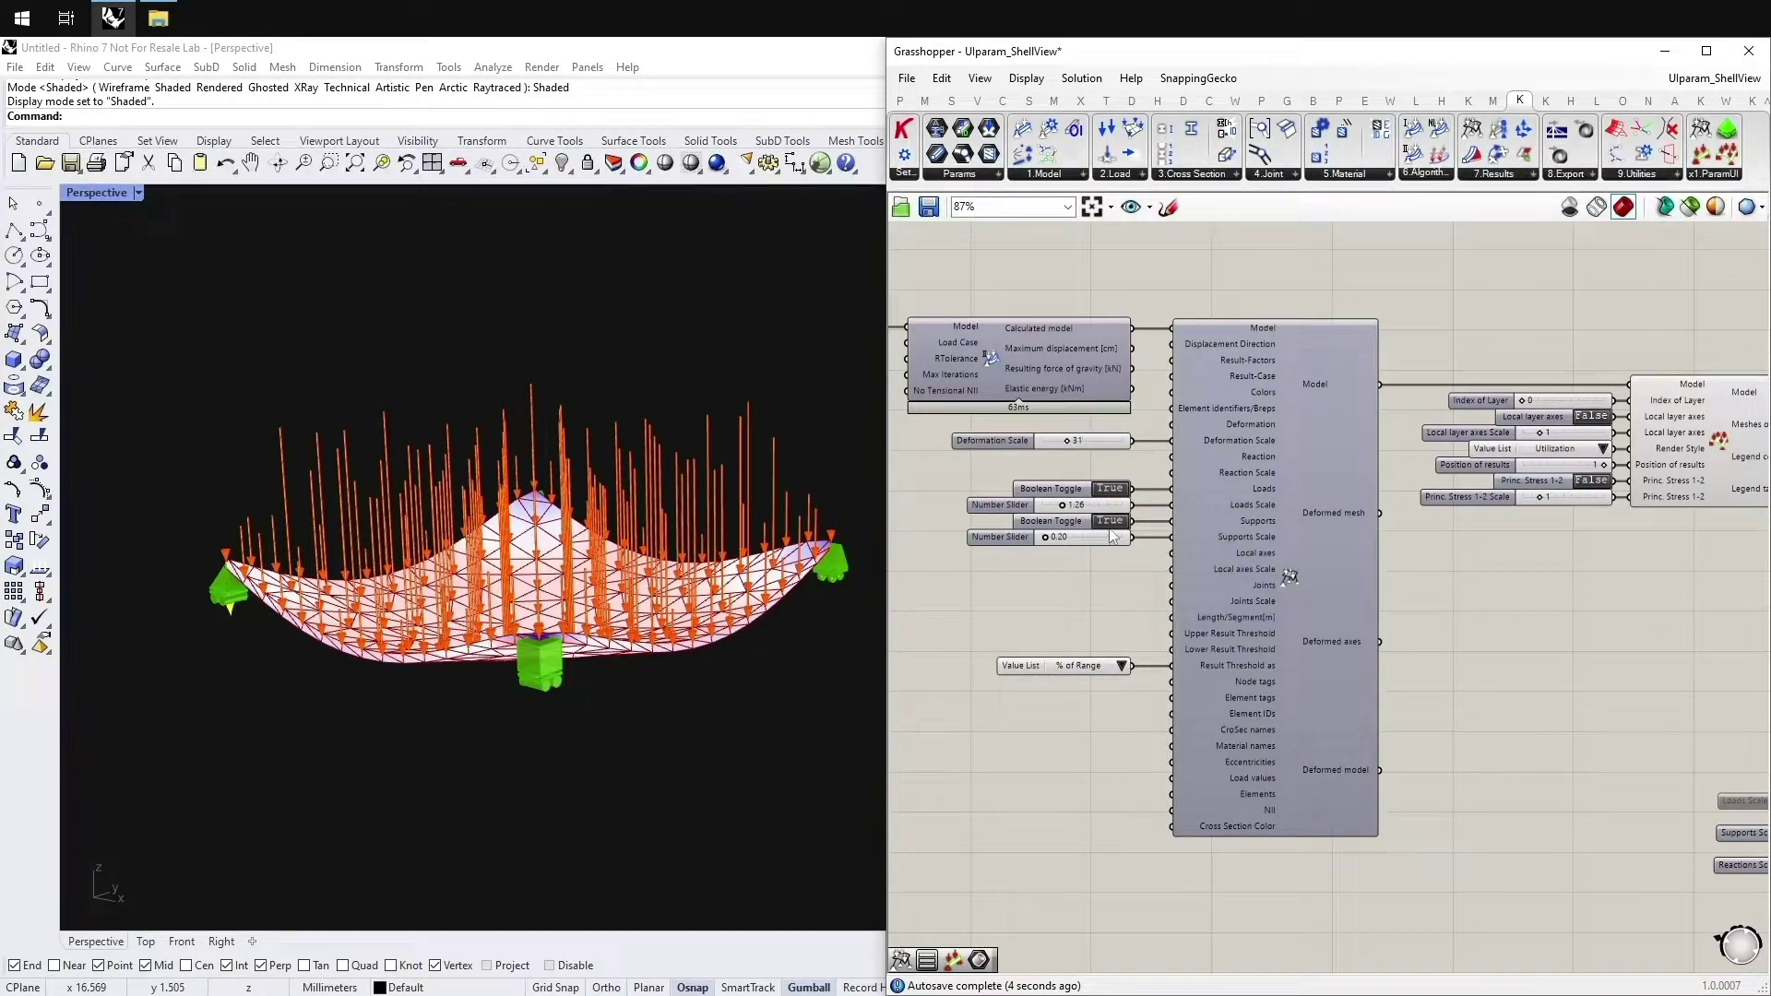
double_click(1112, 490)
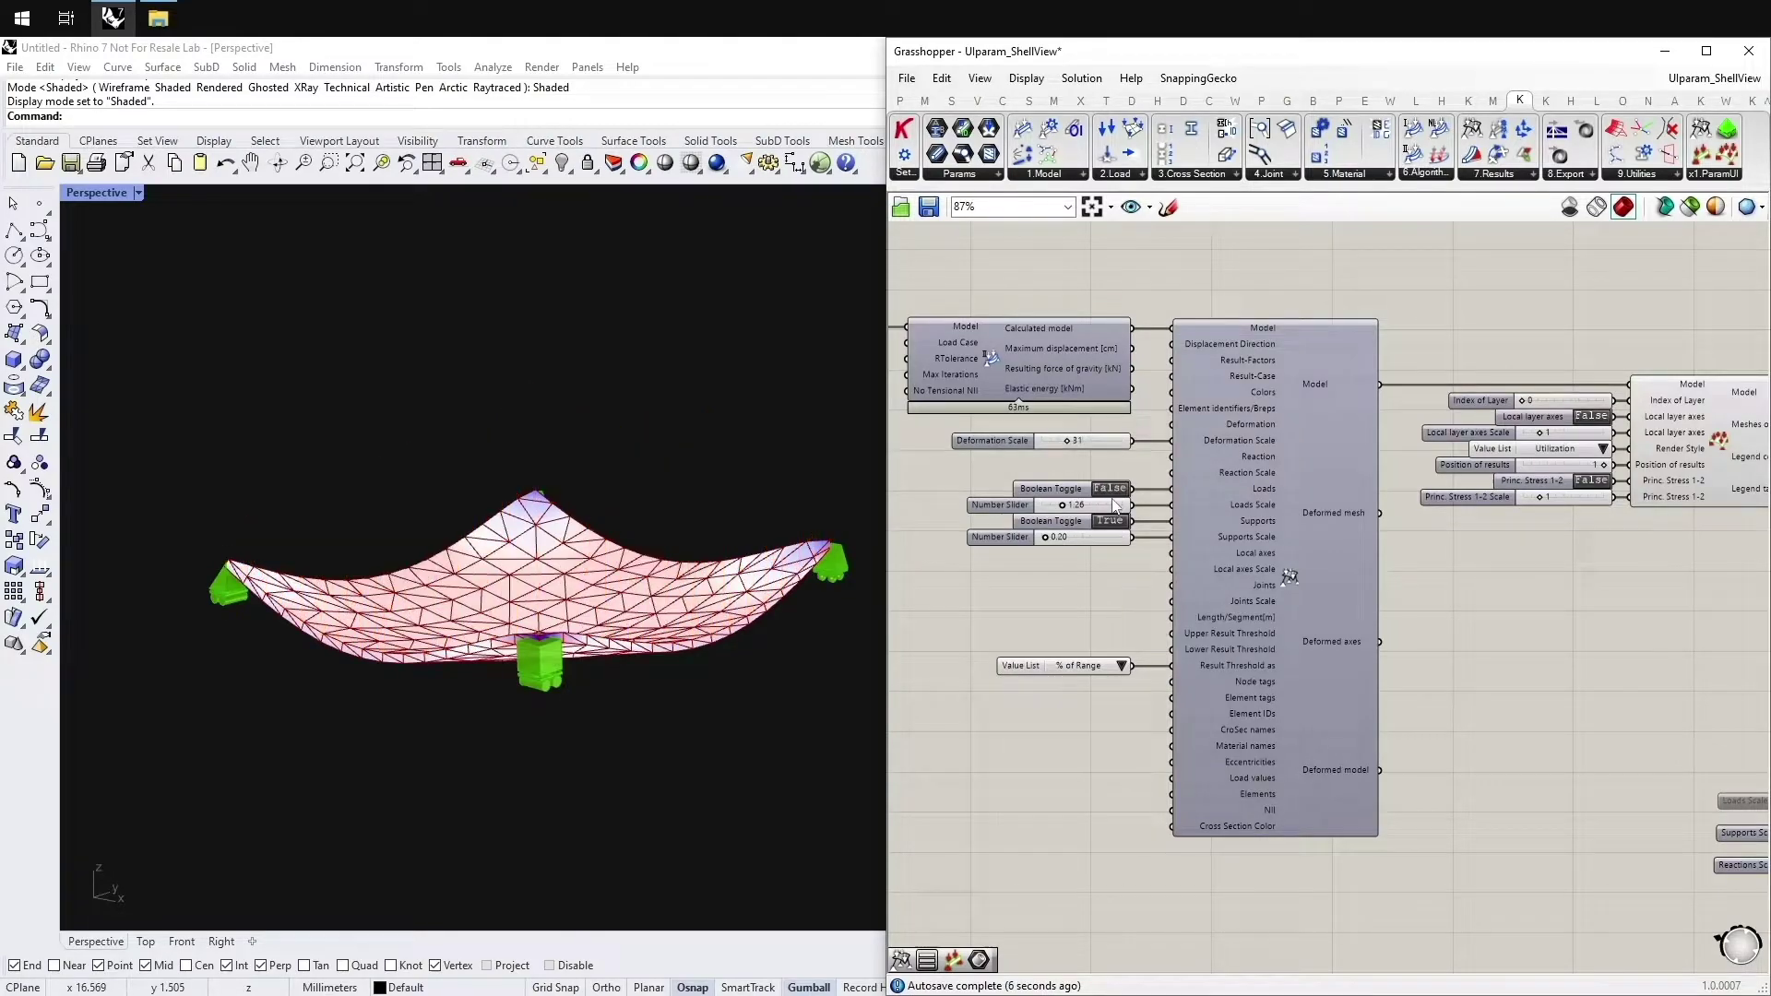
Re-enable the Rendered View component's Loads toggle and Loads Scale slider.
right_click_drag(1290, 563, 1287, 504)
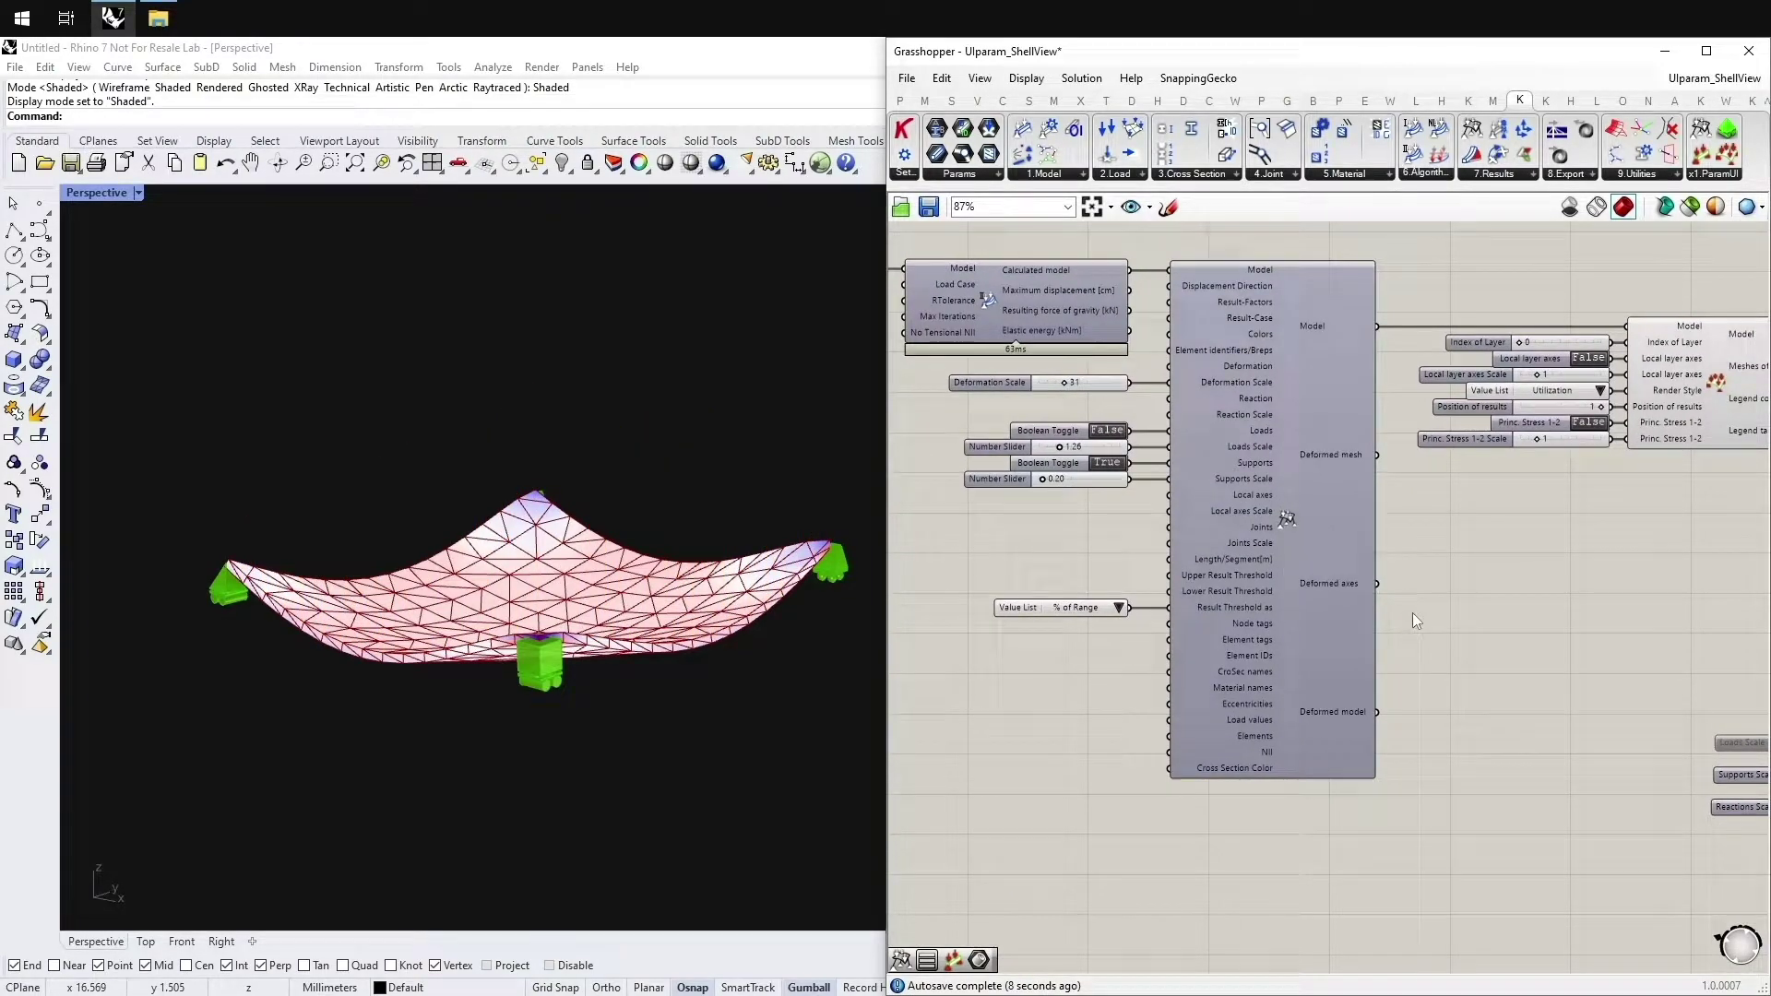
right_click_drag(1413, 612, 1077, 447)
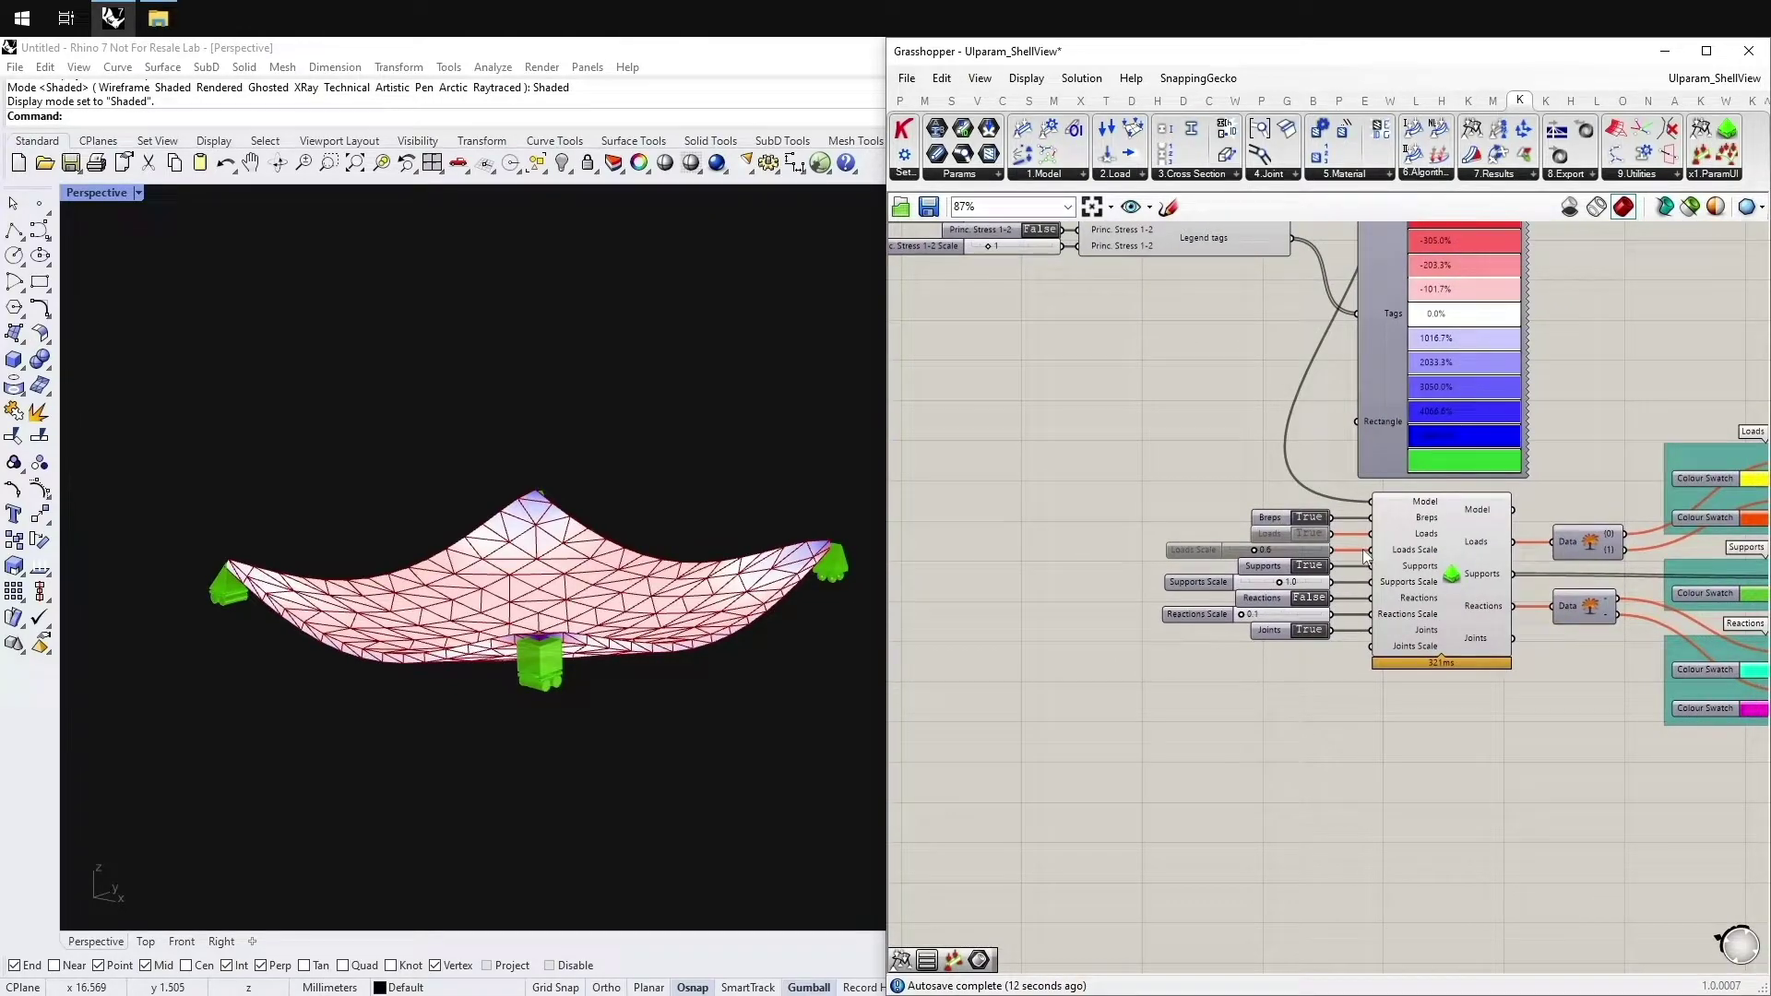
left_click_drag(1354, 551, 1218, 529)
middle_click(1217, 528)
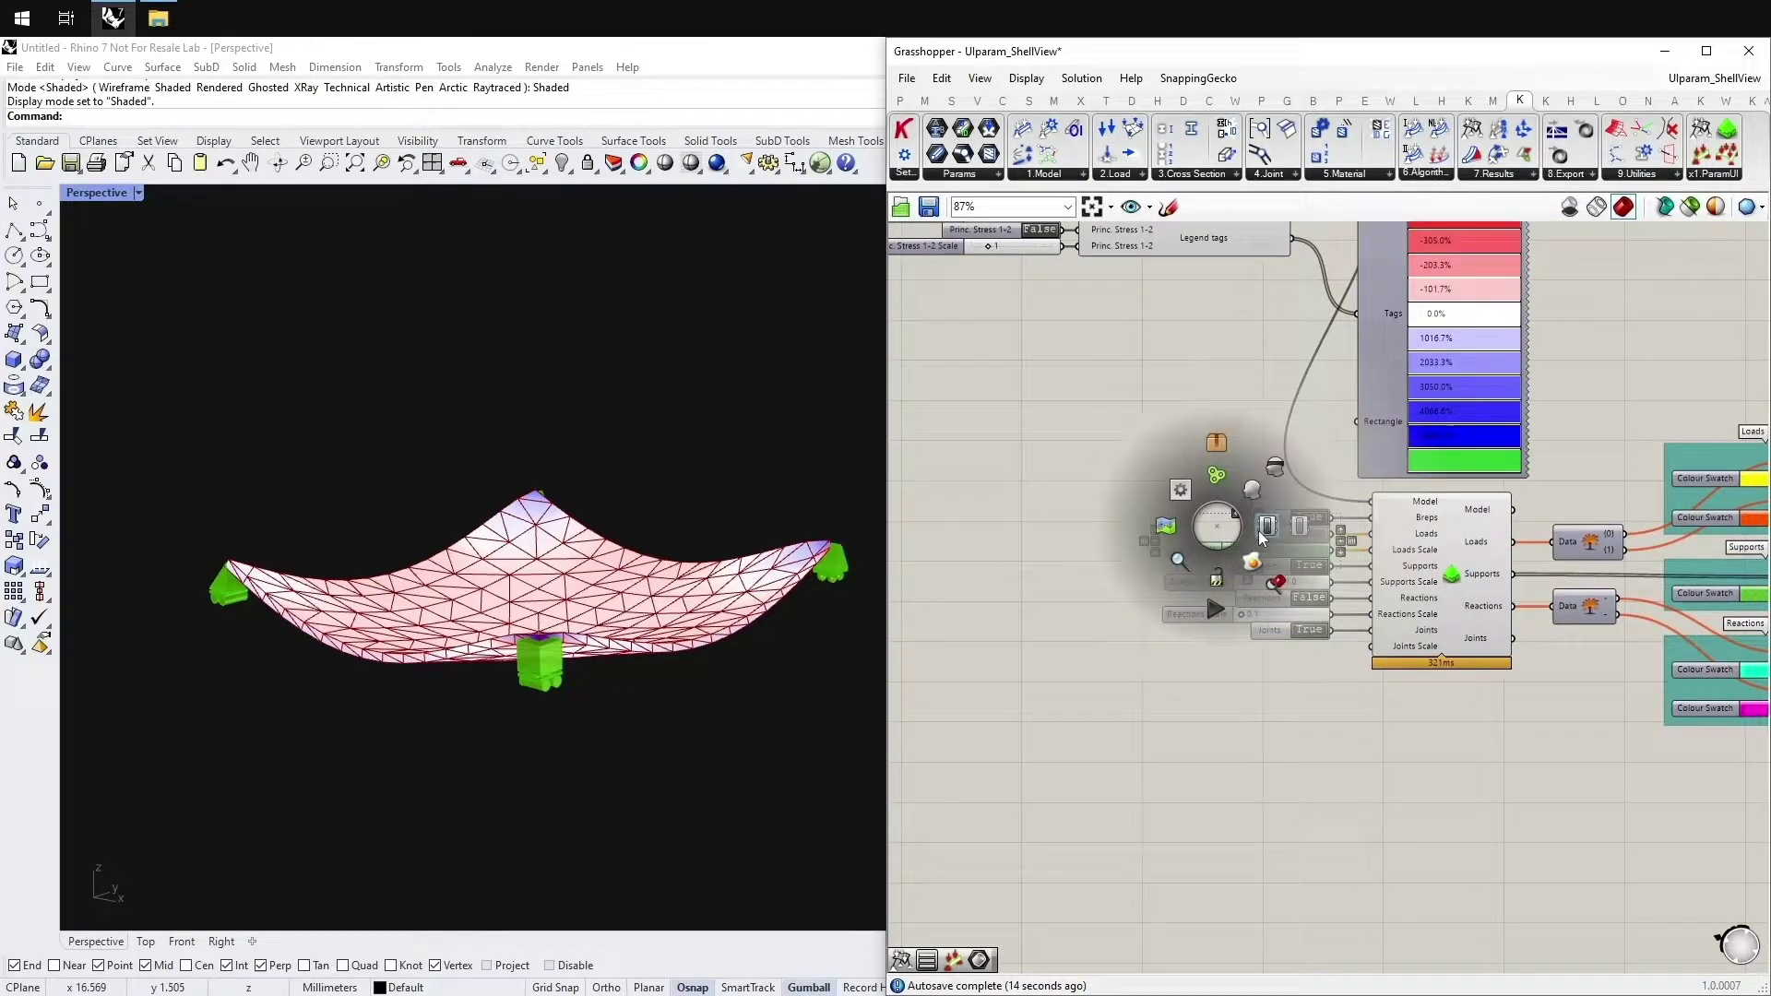
left_click(1308, 518)
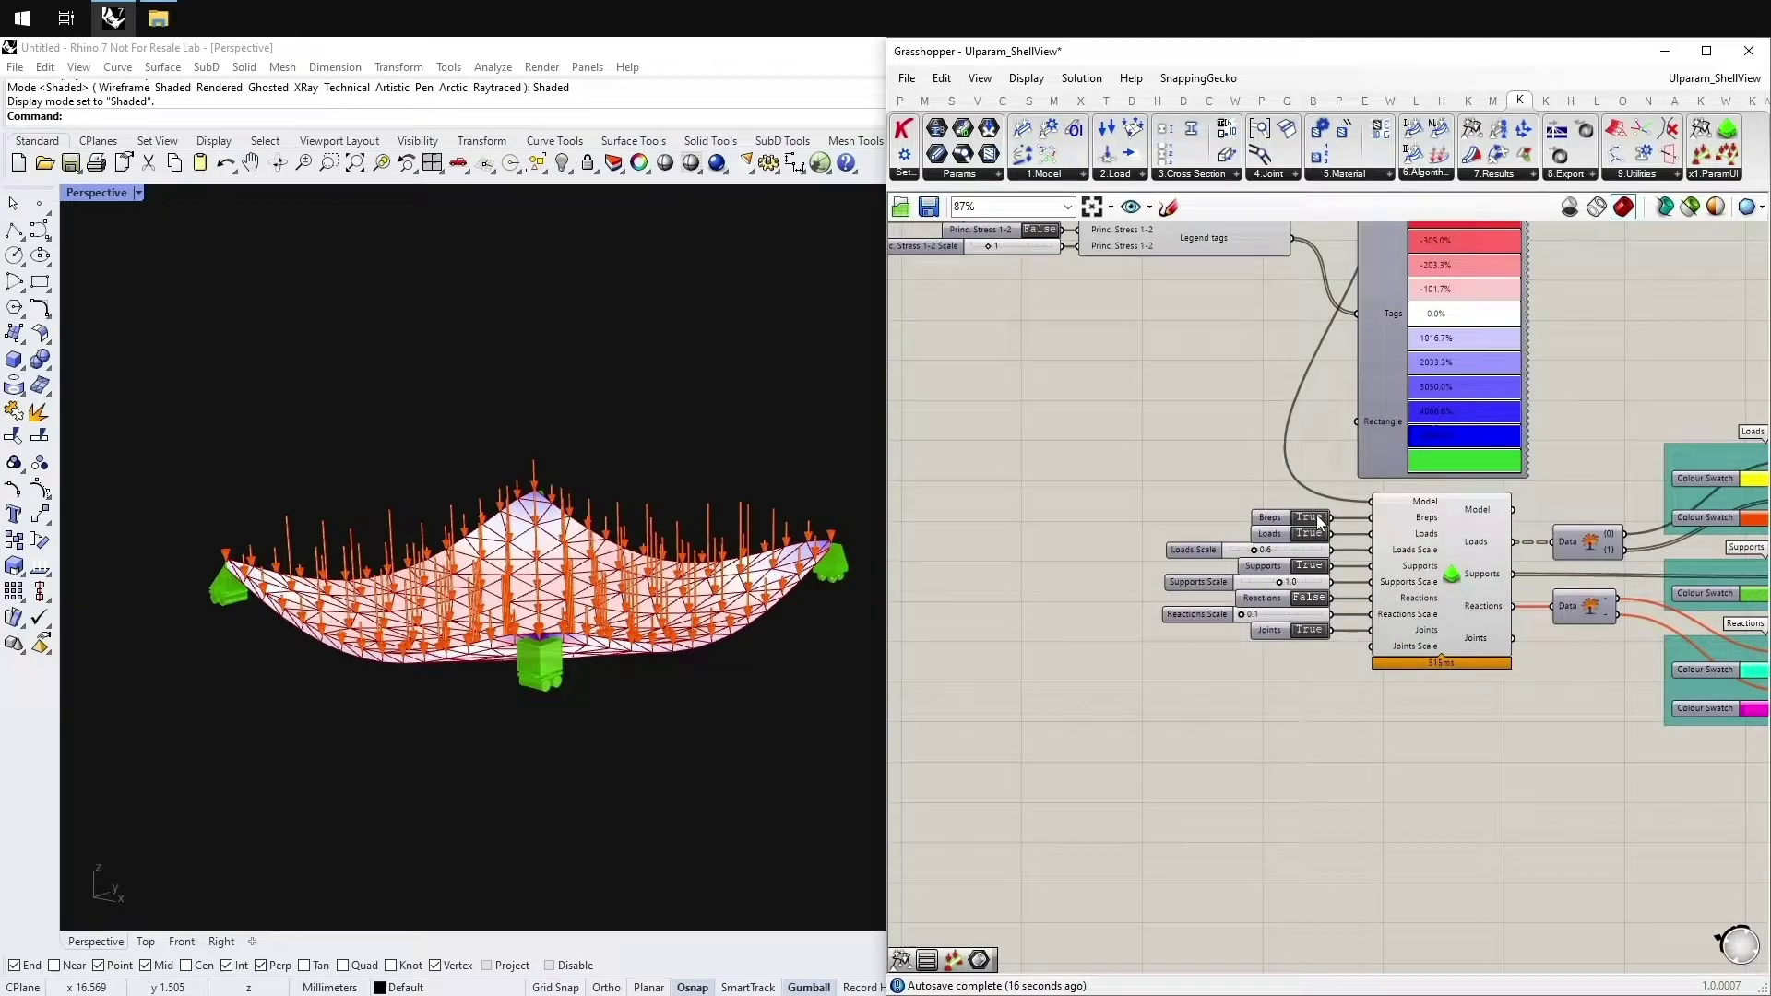
Switch the Rendered View's Breps off to compare the plain support symbols on the shell, and switch them on again.
left_click(1317, 518)
right_click_drag(738, 470, 819, 542)
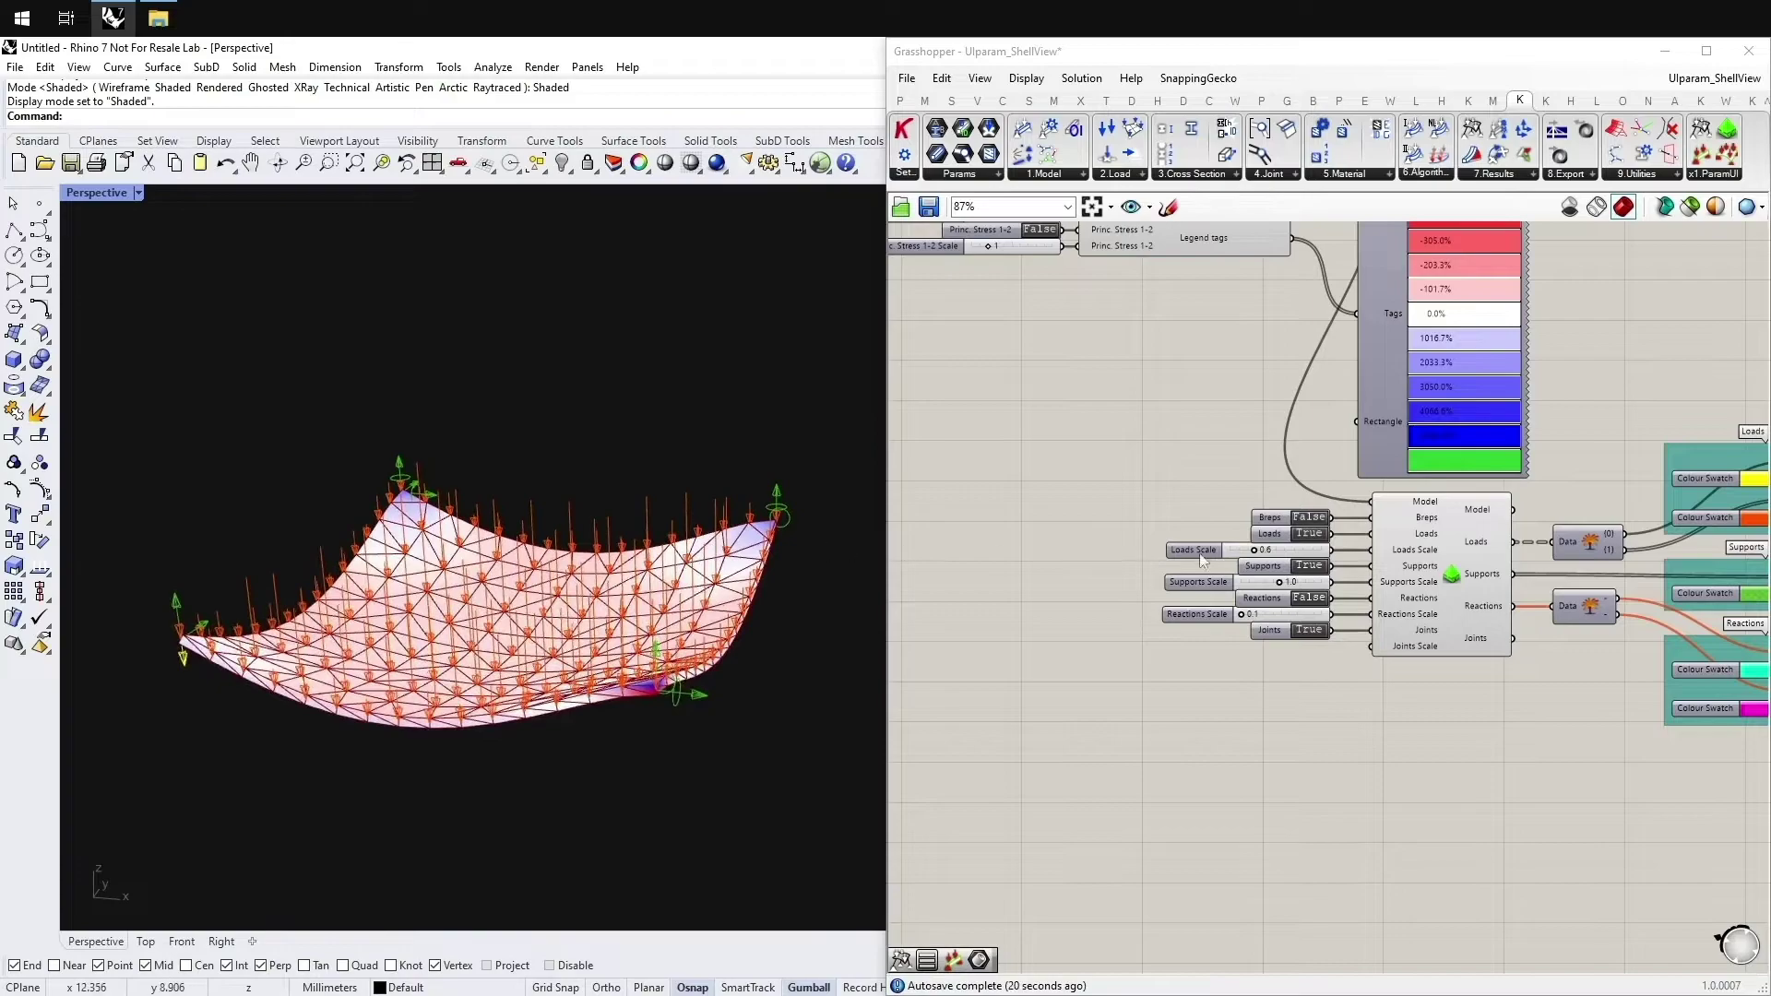
left_click(1308, 518)
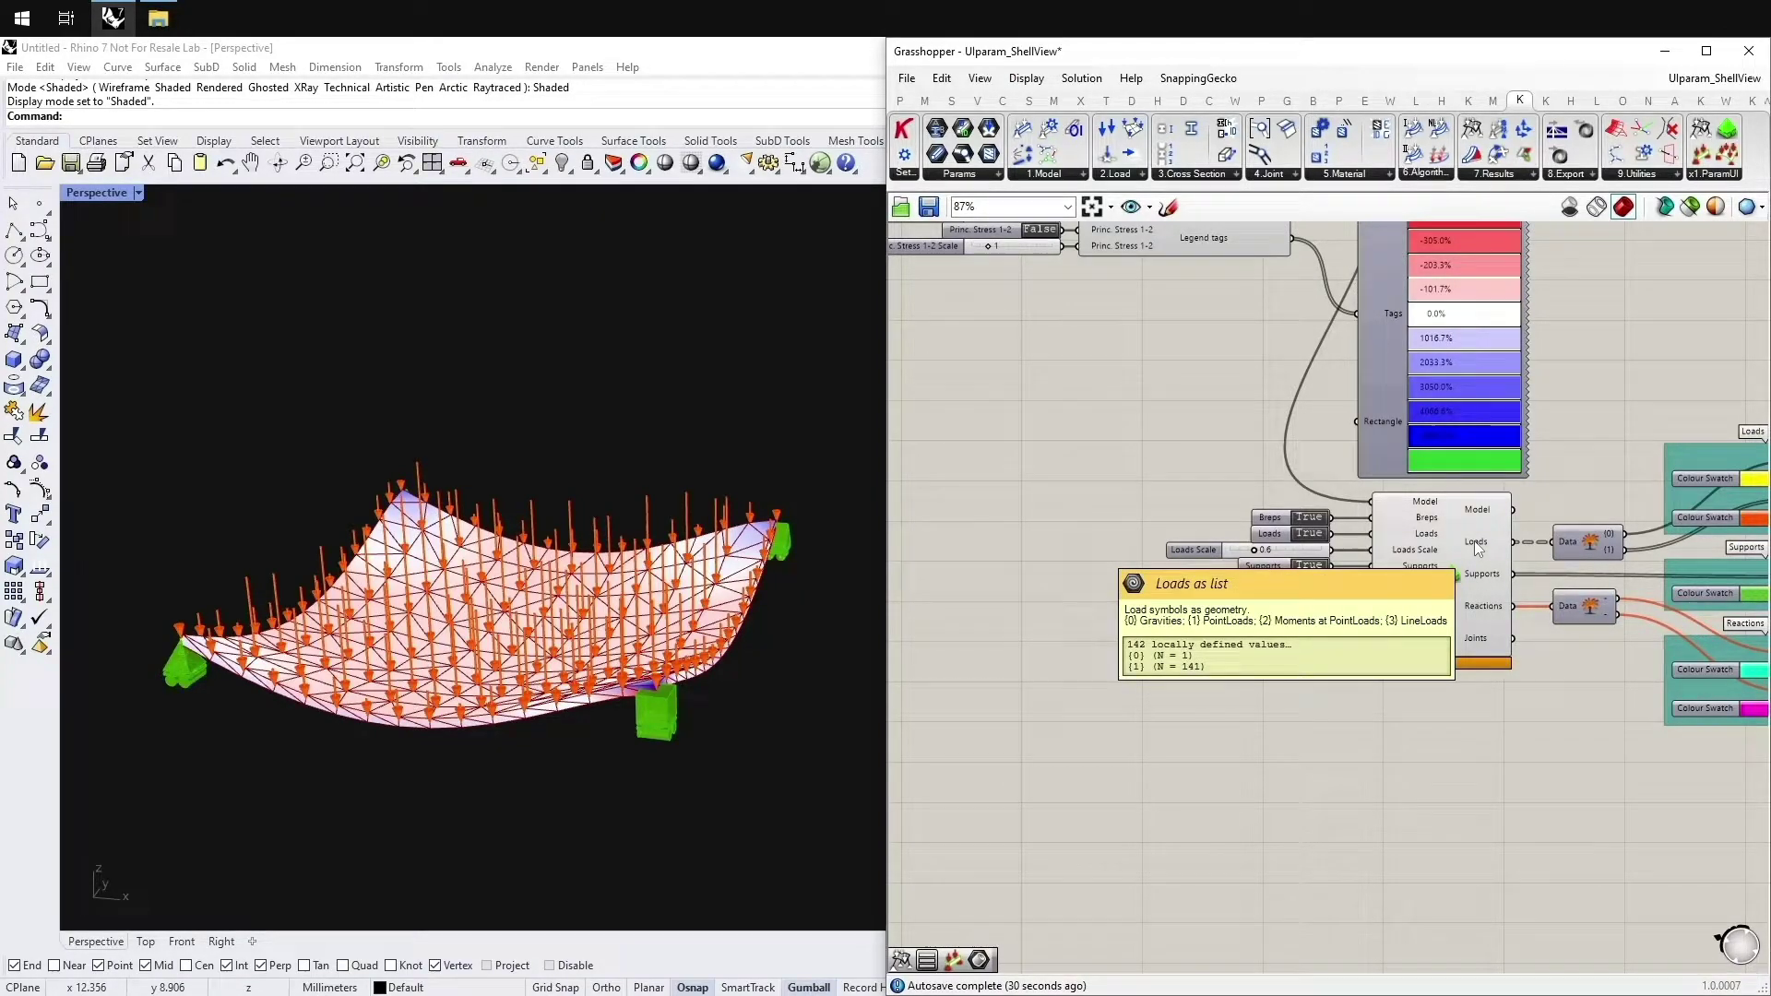
Examine the Custom Preview components of the two load branches and their colours on the shell.
right_click_drag(1474, 541, 1134, 519)
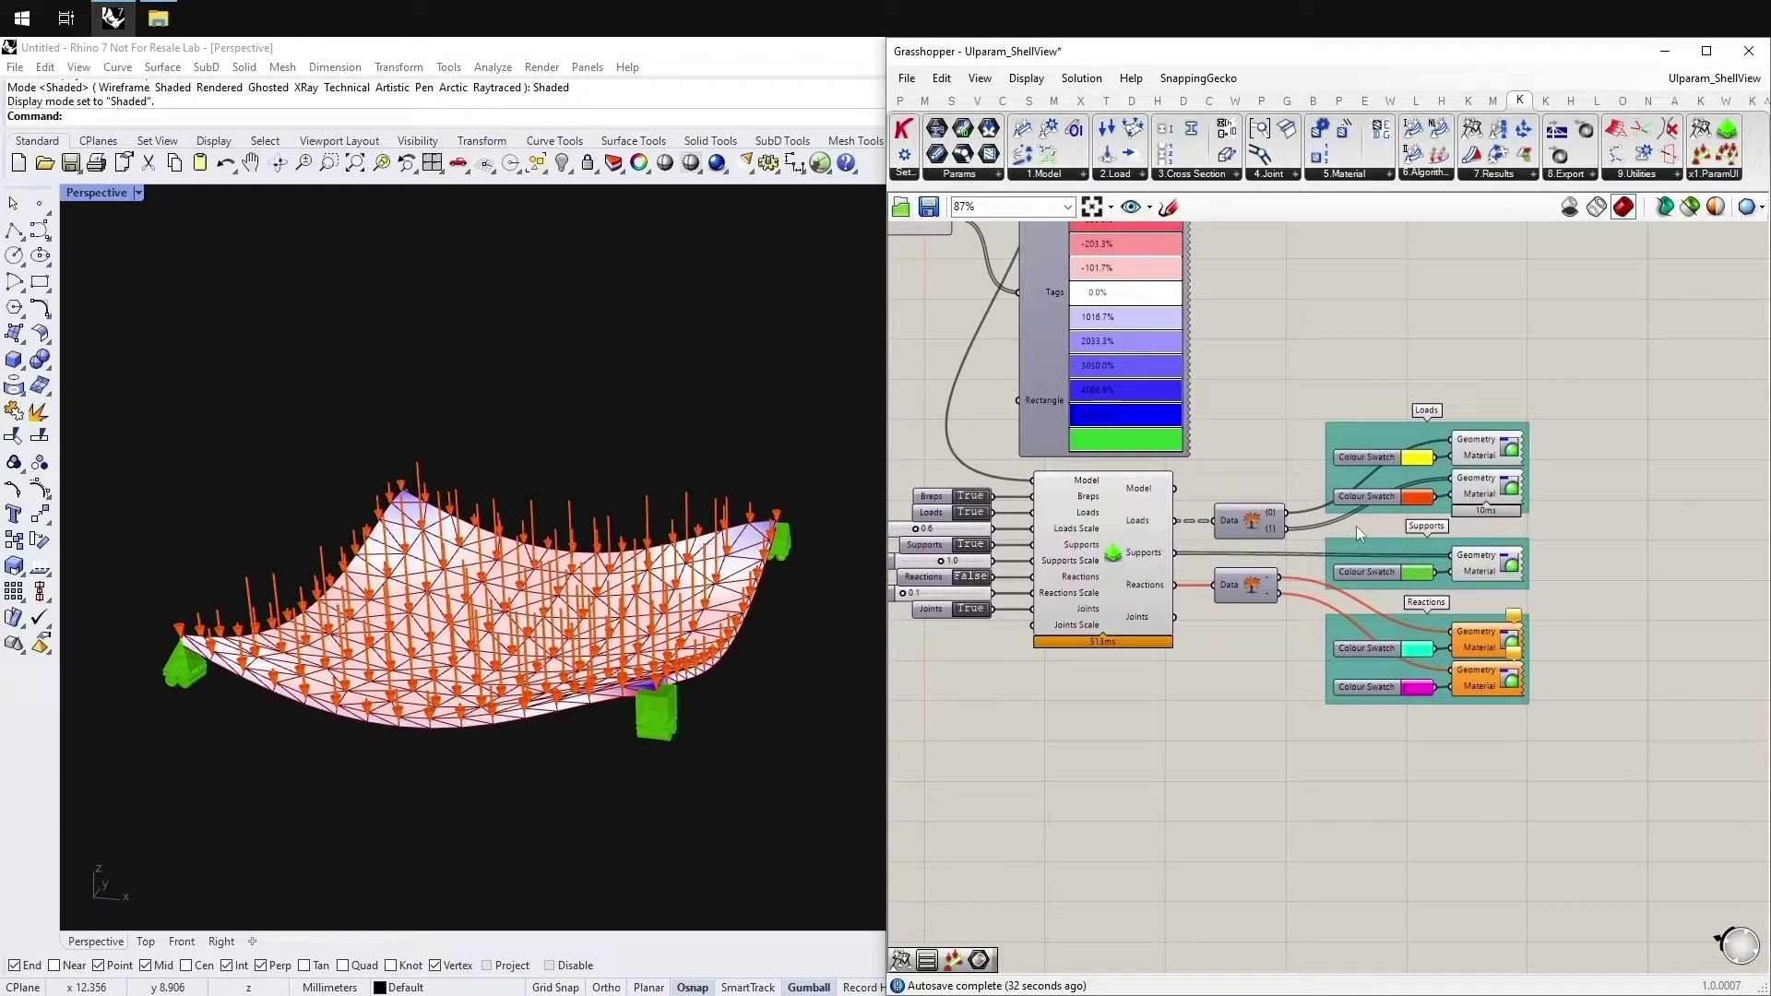
left_click(1496, 490)
left_click(1496, 451)
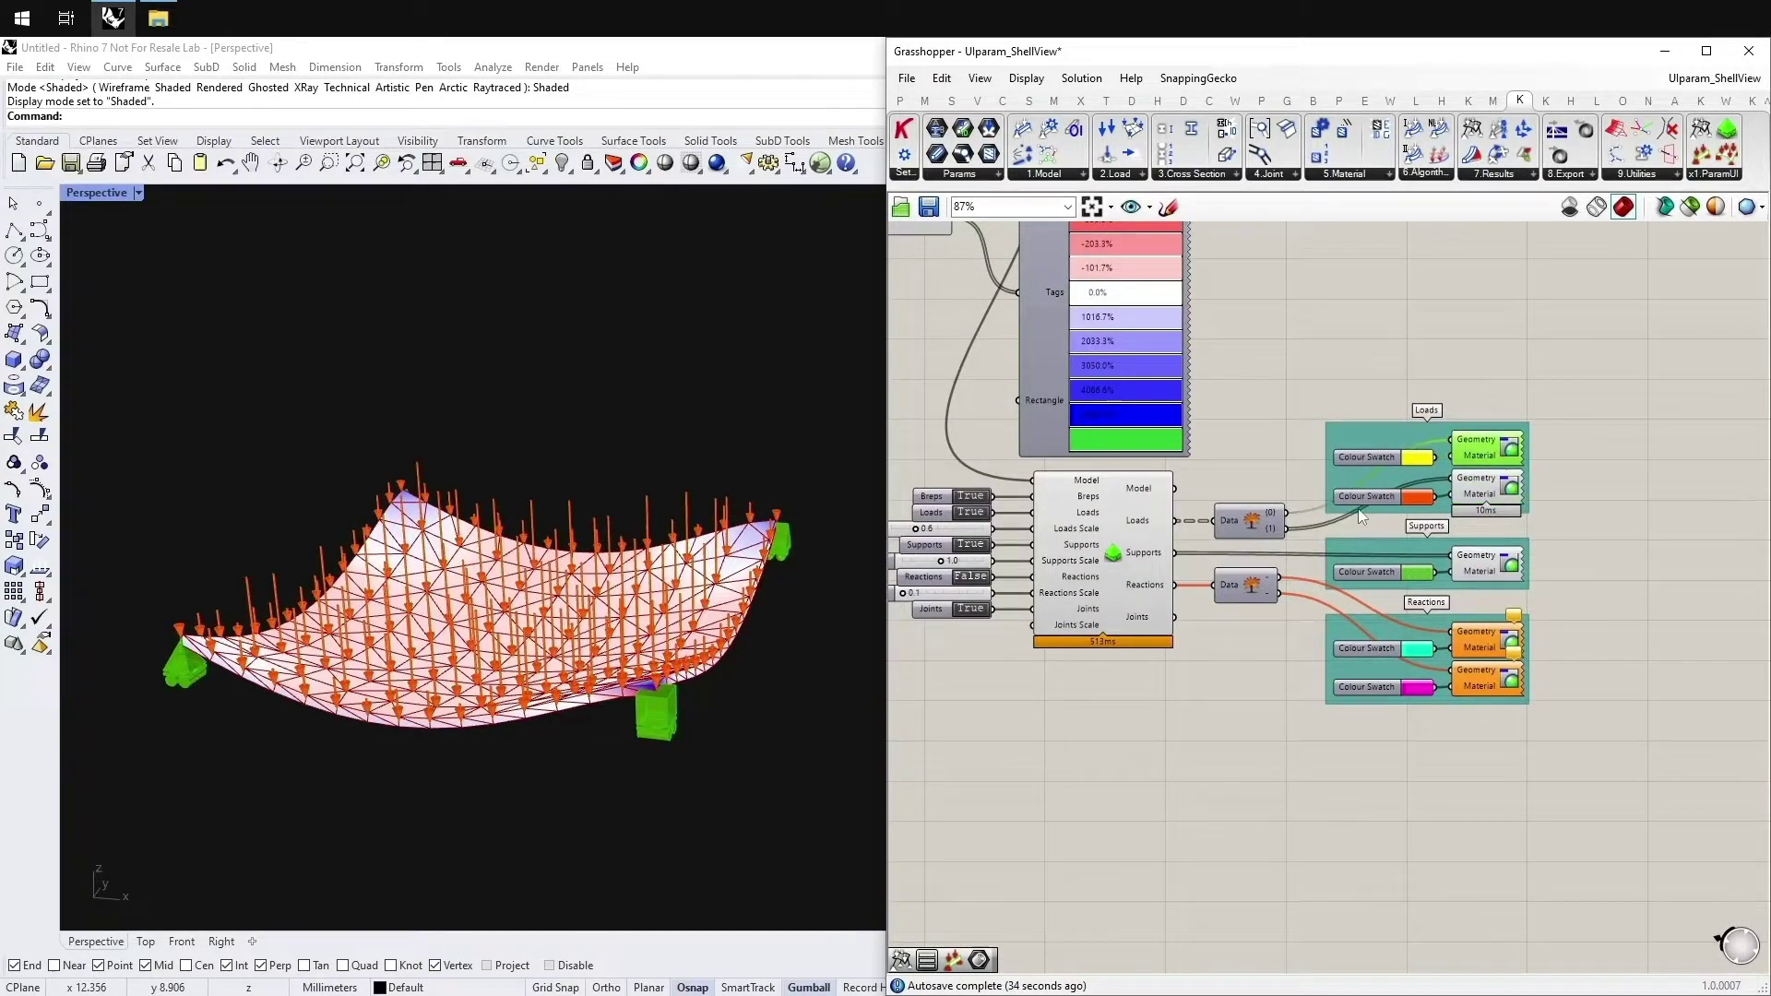
right_click_drag(480, 590, 285, 530)
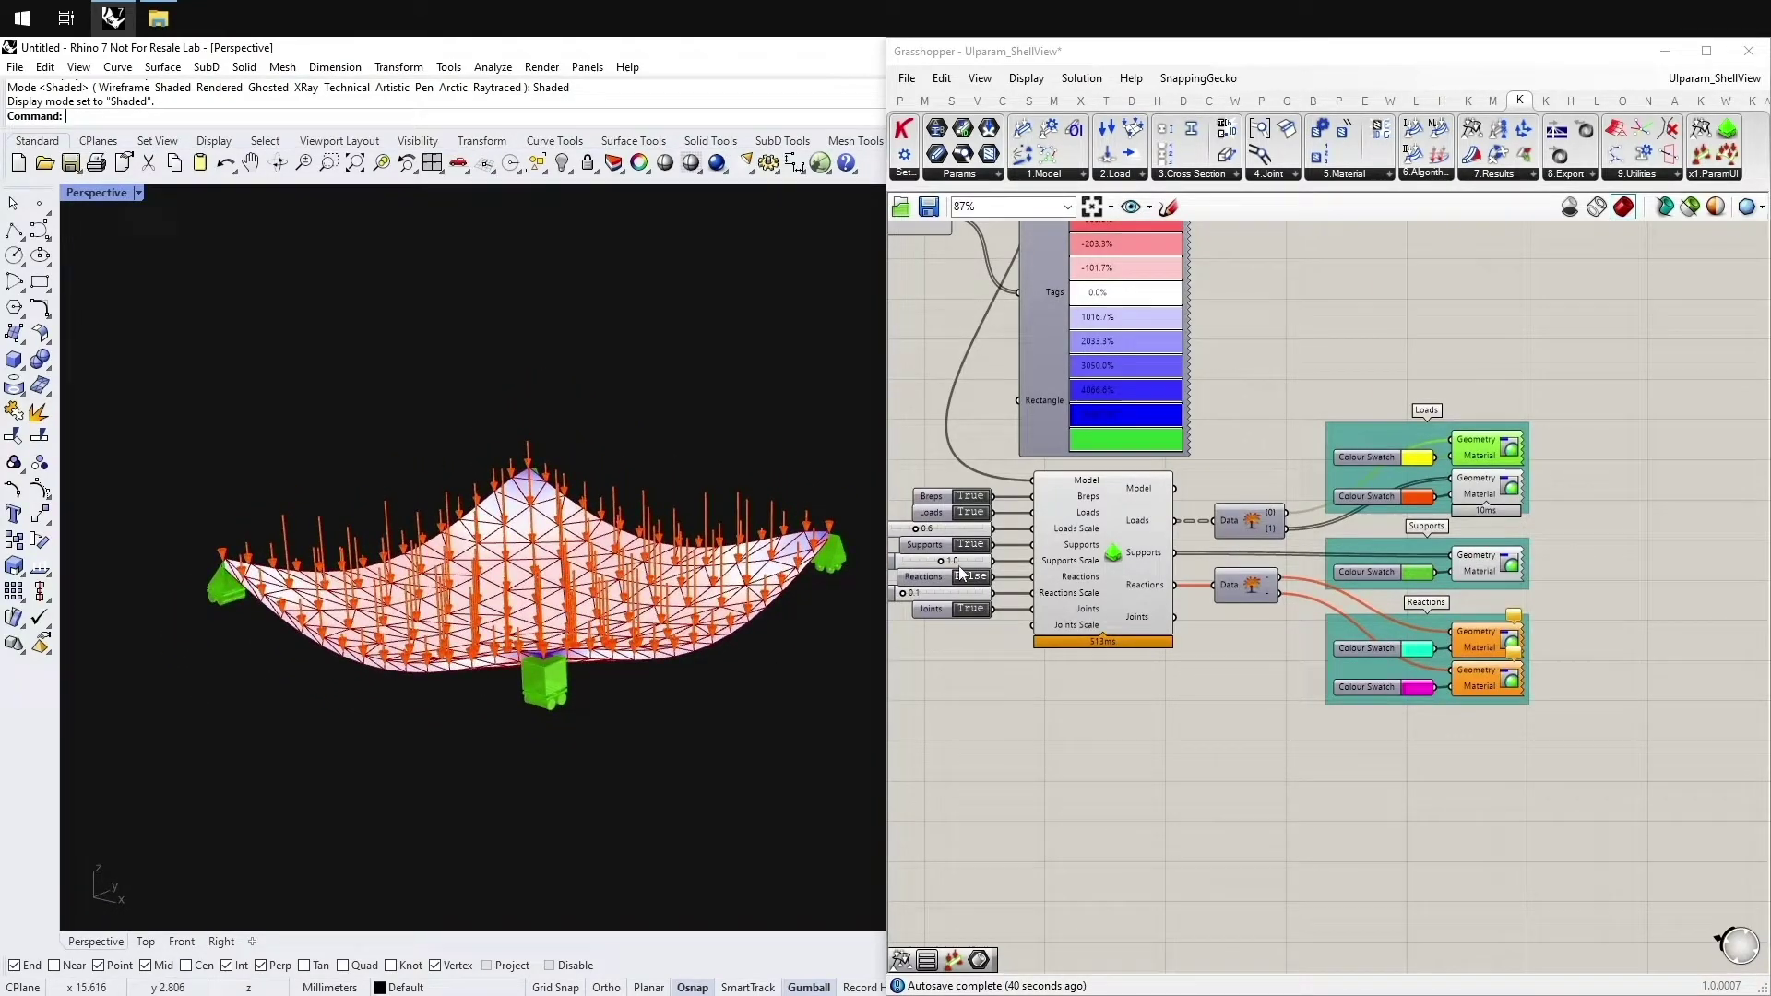
Set the Rendered View's Loads Scale to 2.0.
double_click(924, 530)
double_click(902, 671)
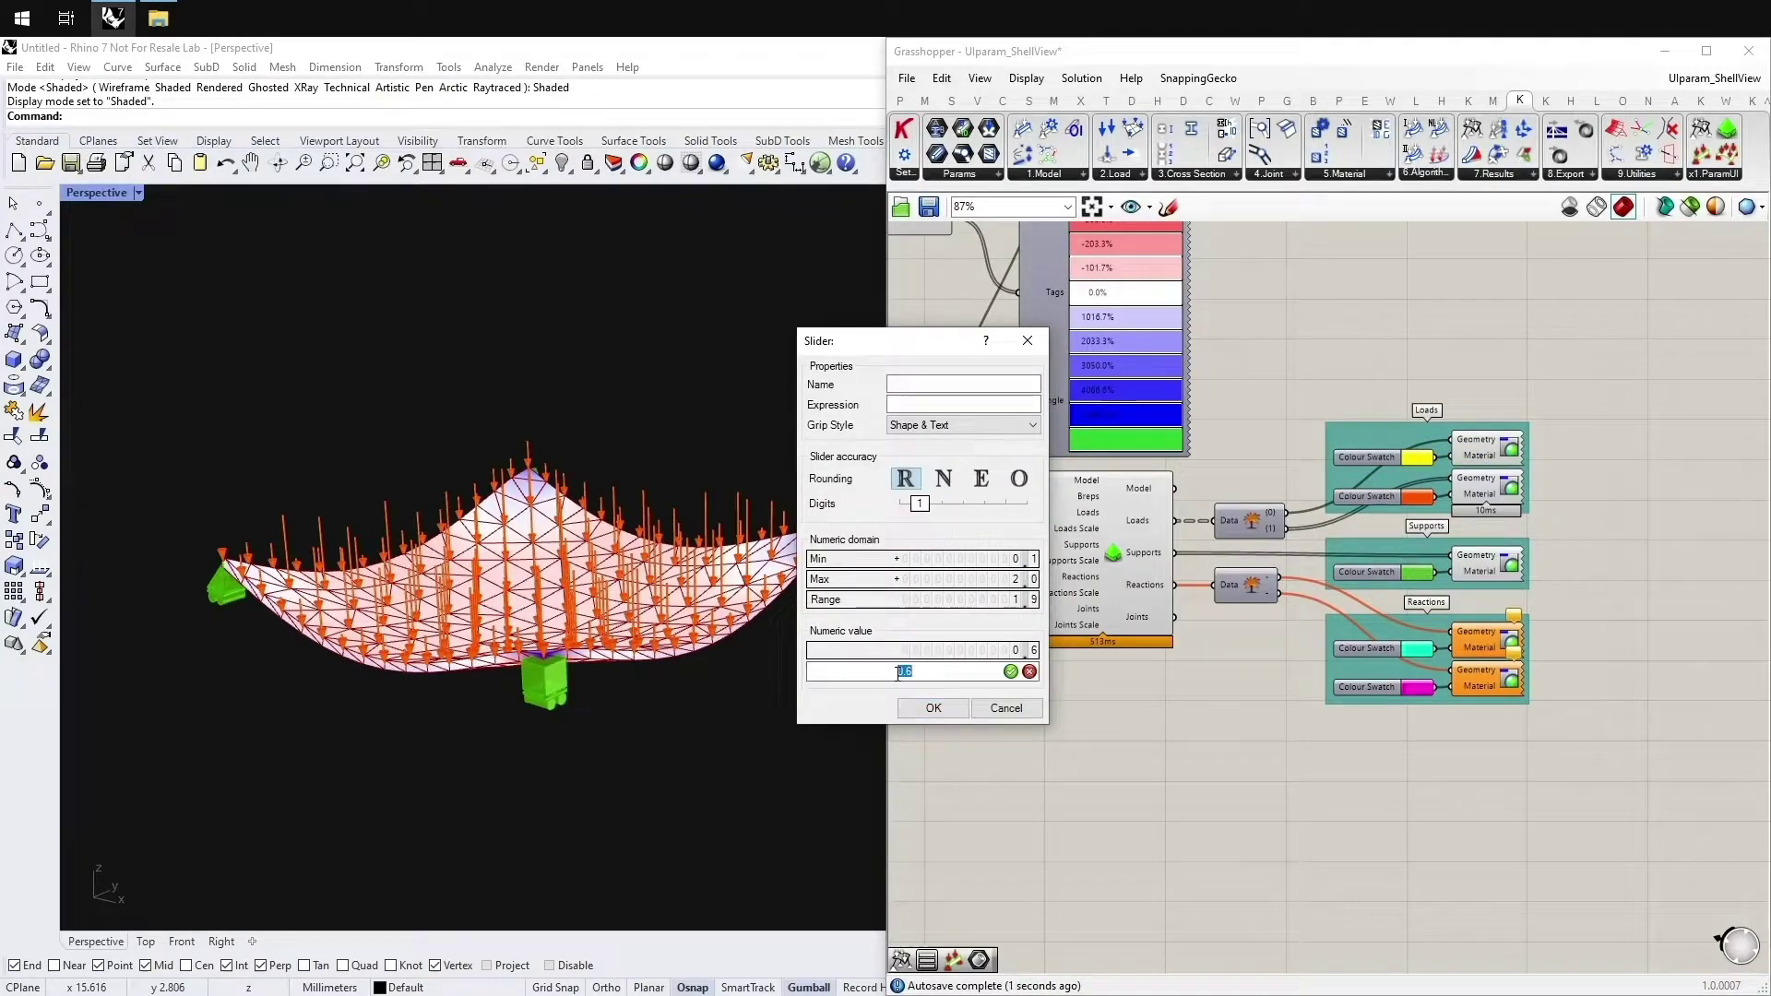
type("2")
key("Return")
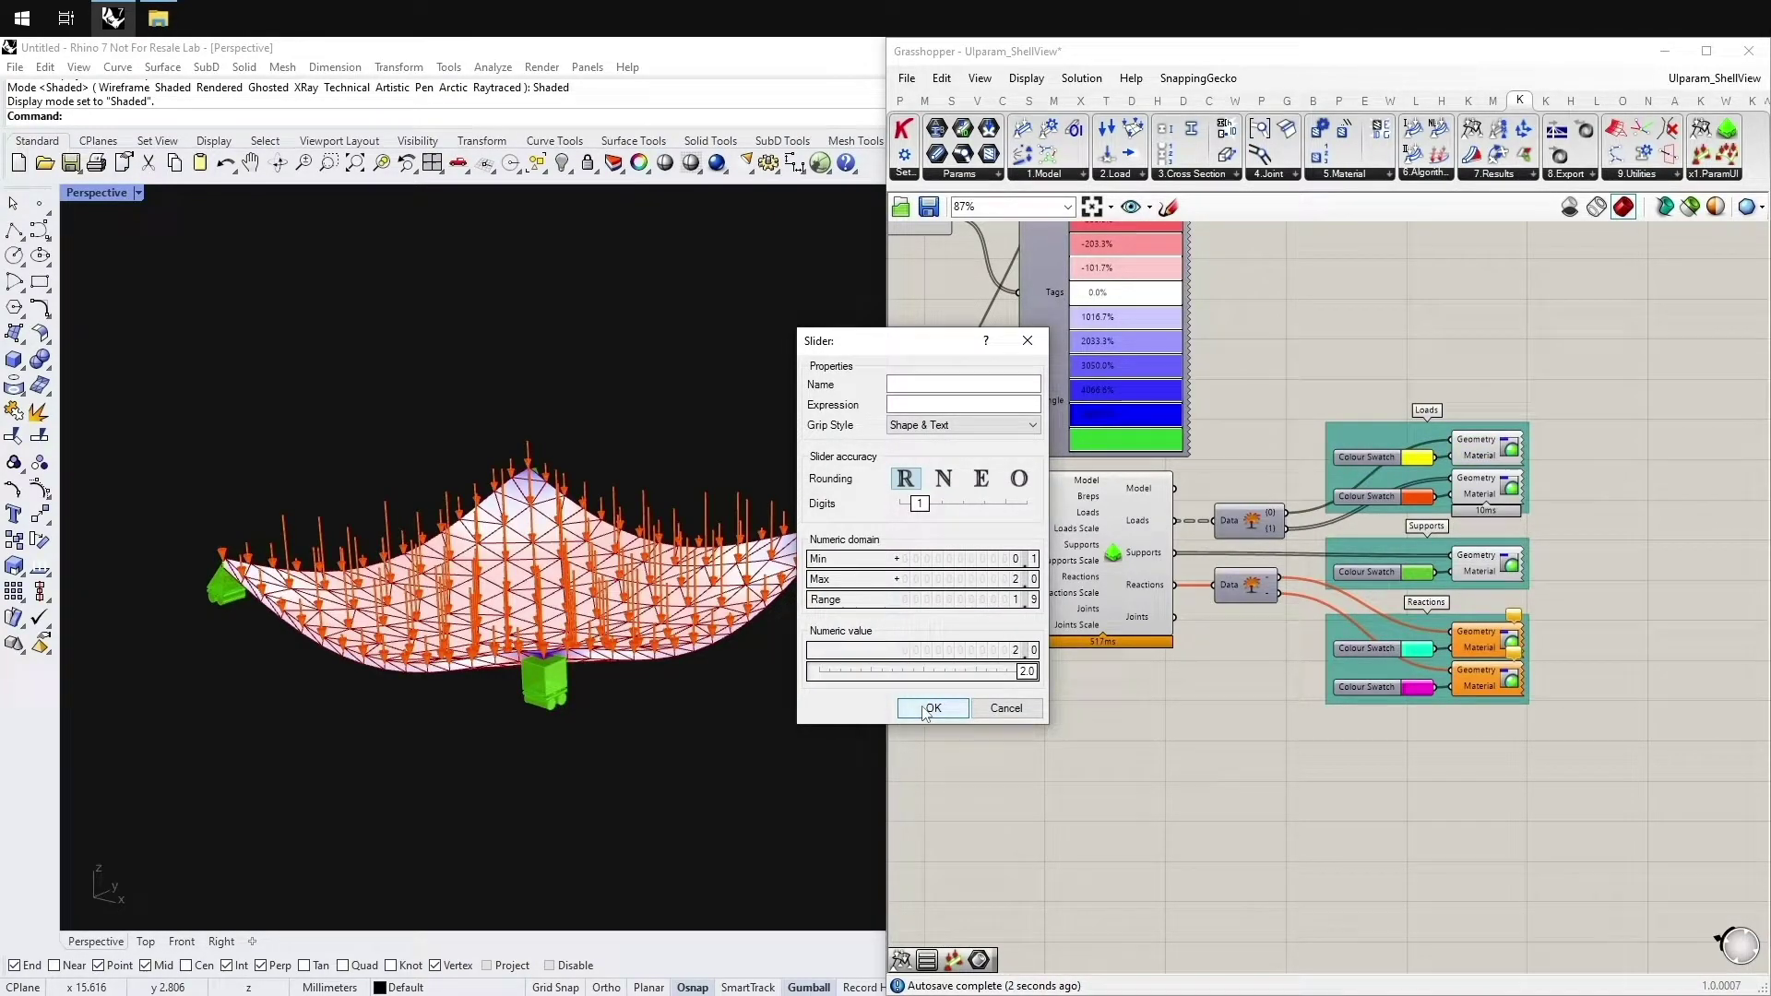
left_click(928, 708)
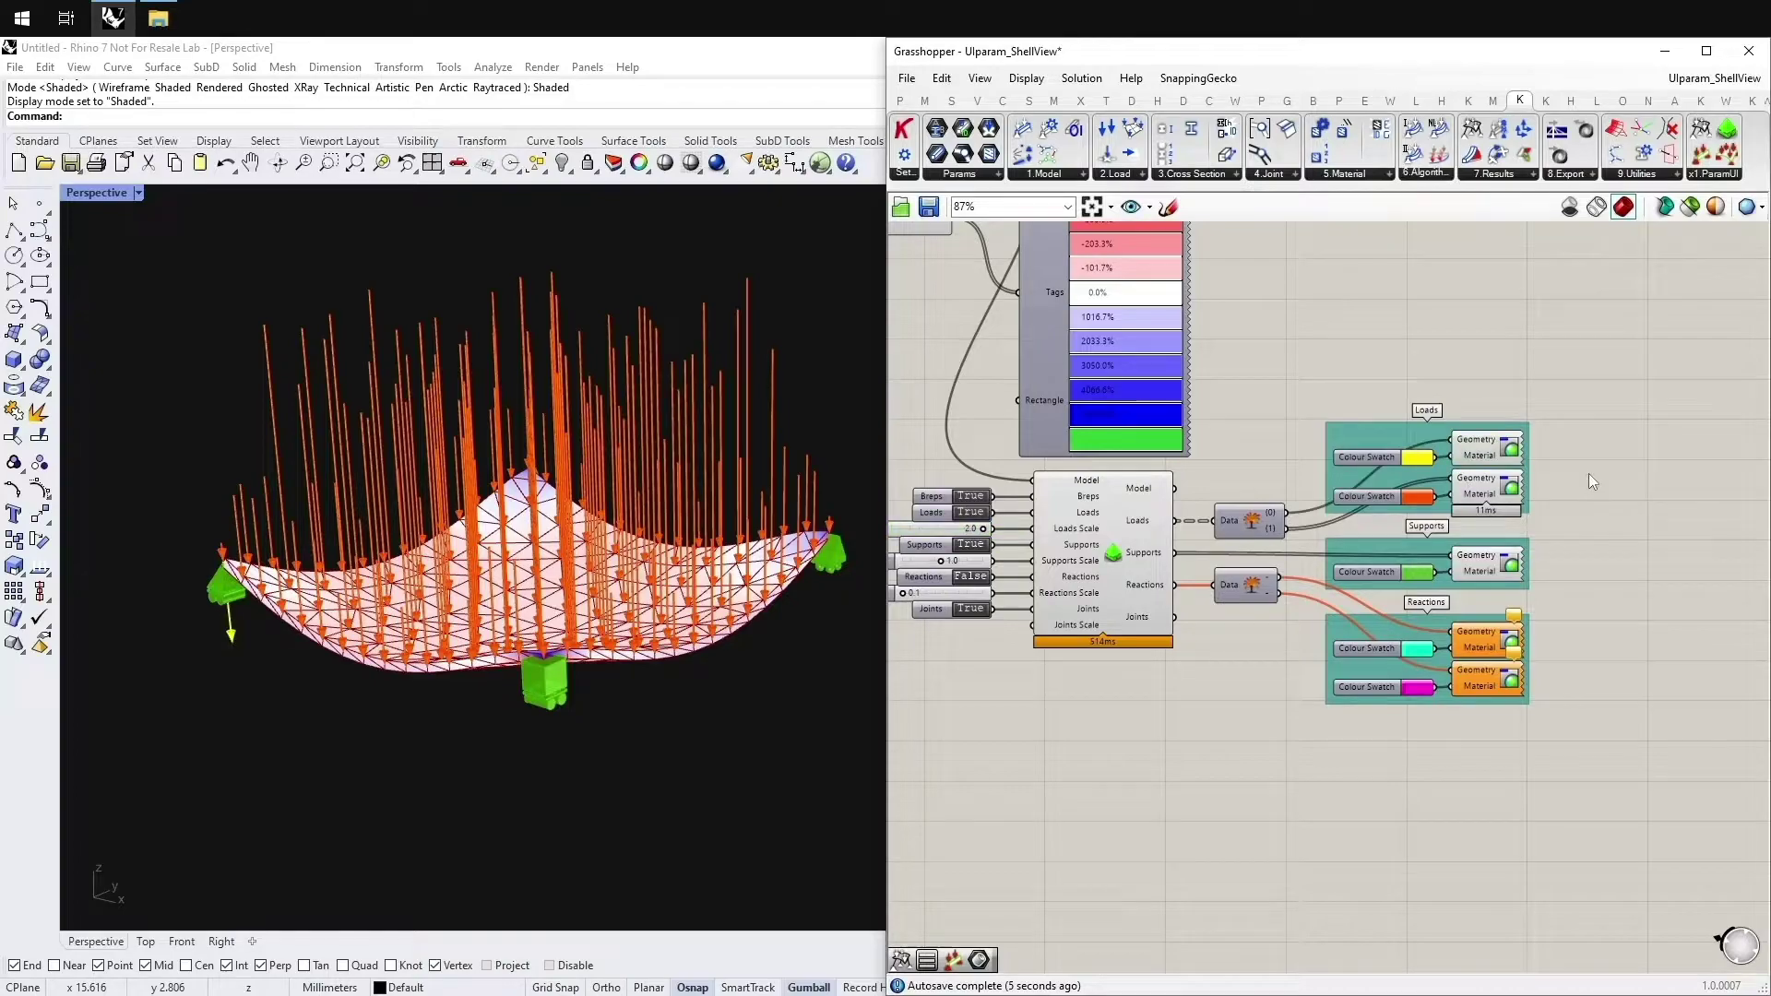
Add a Brep parameter below the Rendered View component and connect the Supports output to it.
right_click_drag(1160, 683, 1284, 678)
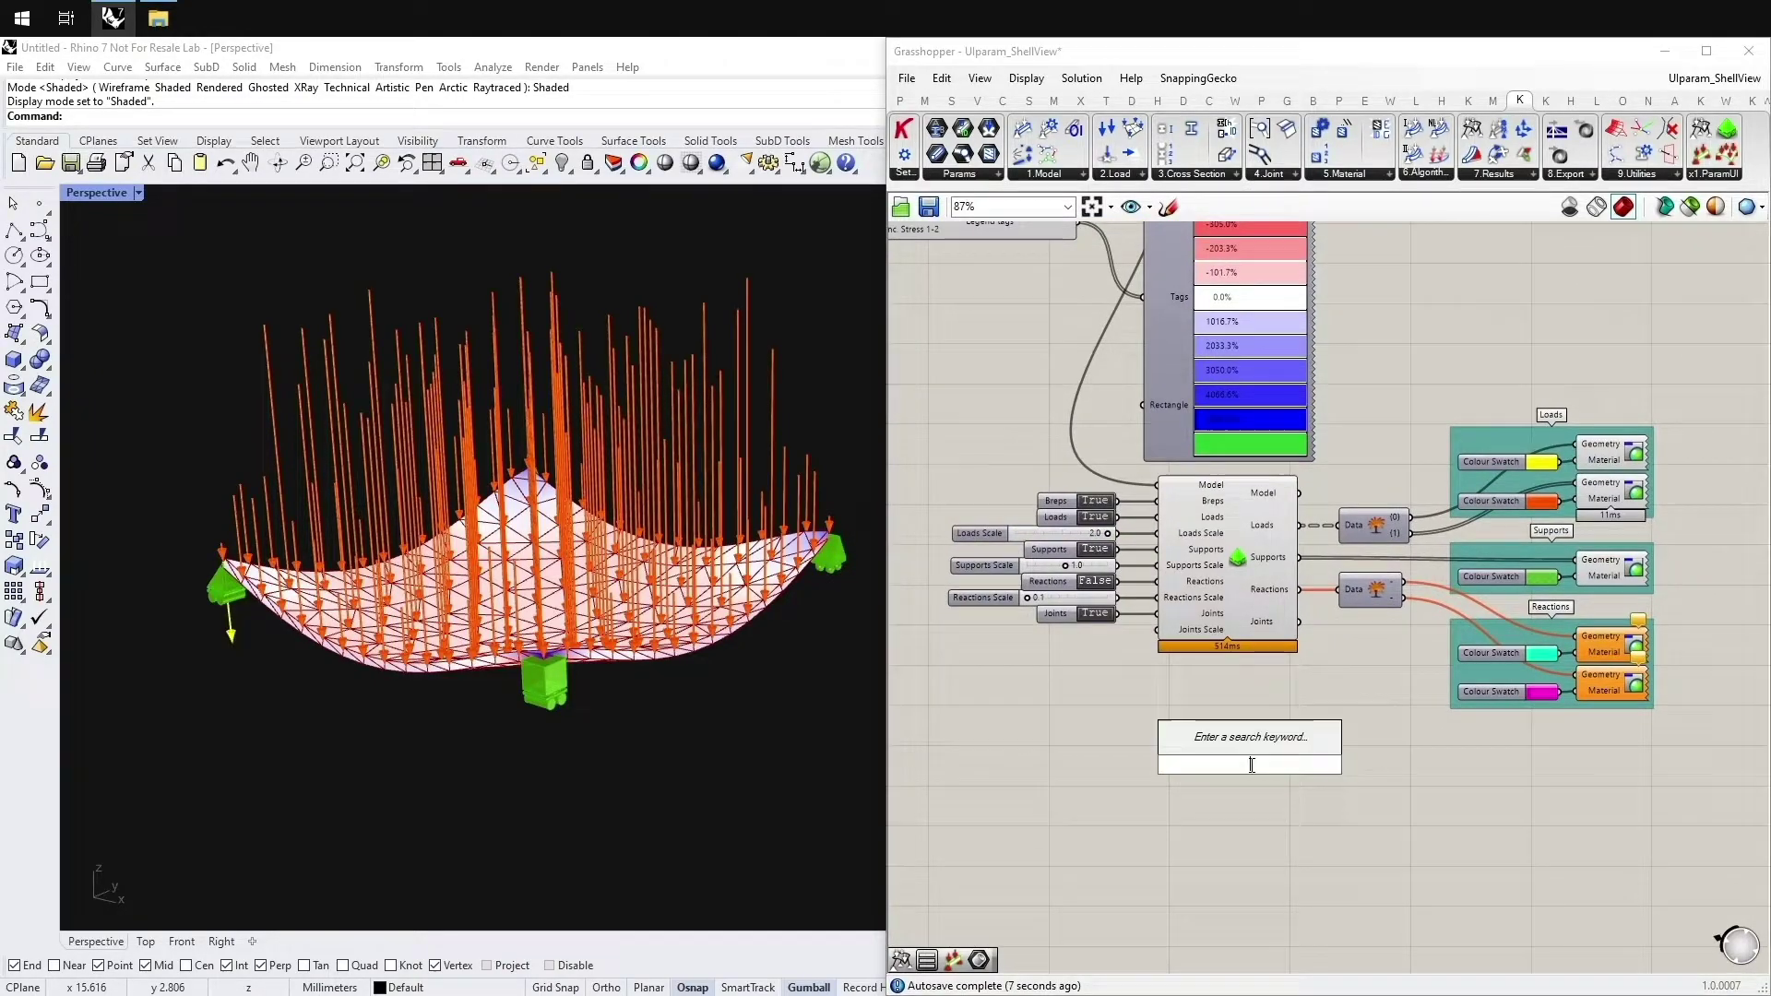
type("brep")
key("Return")
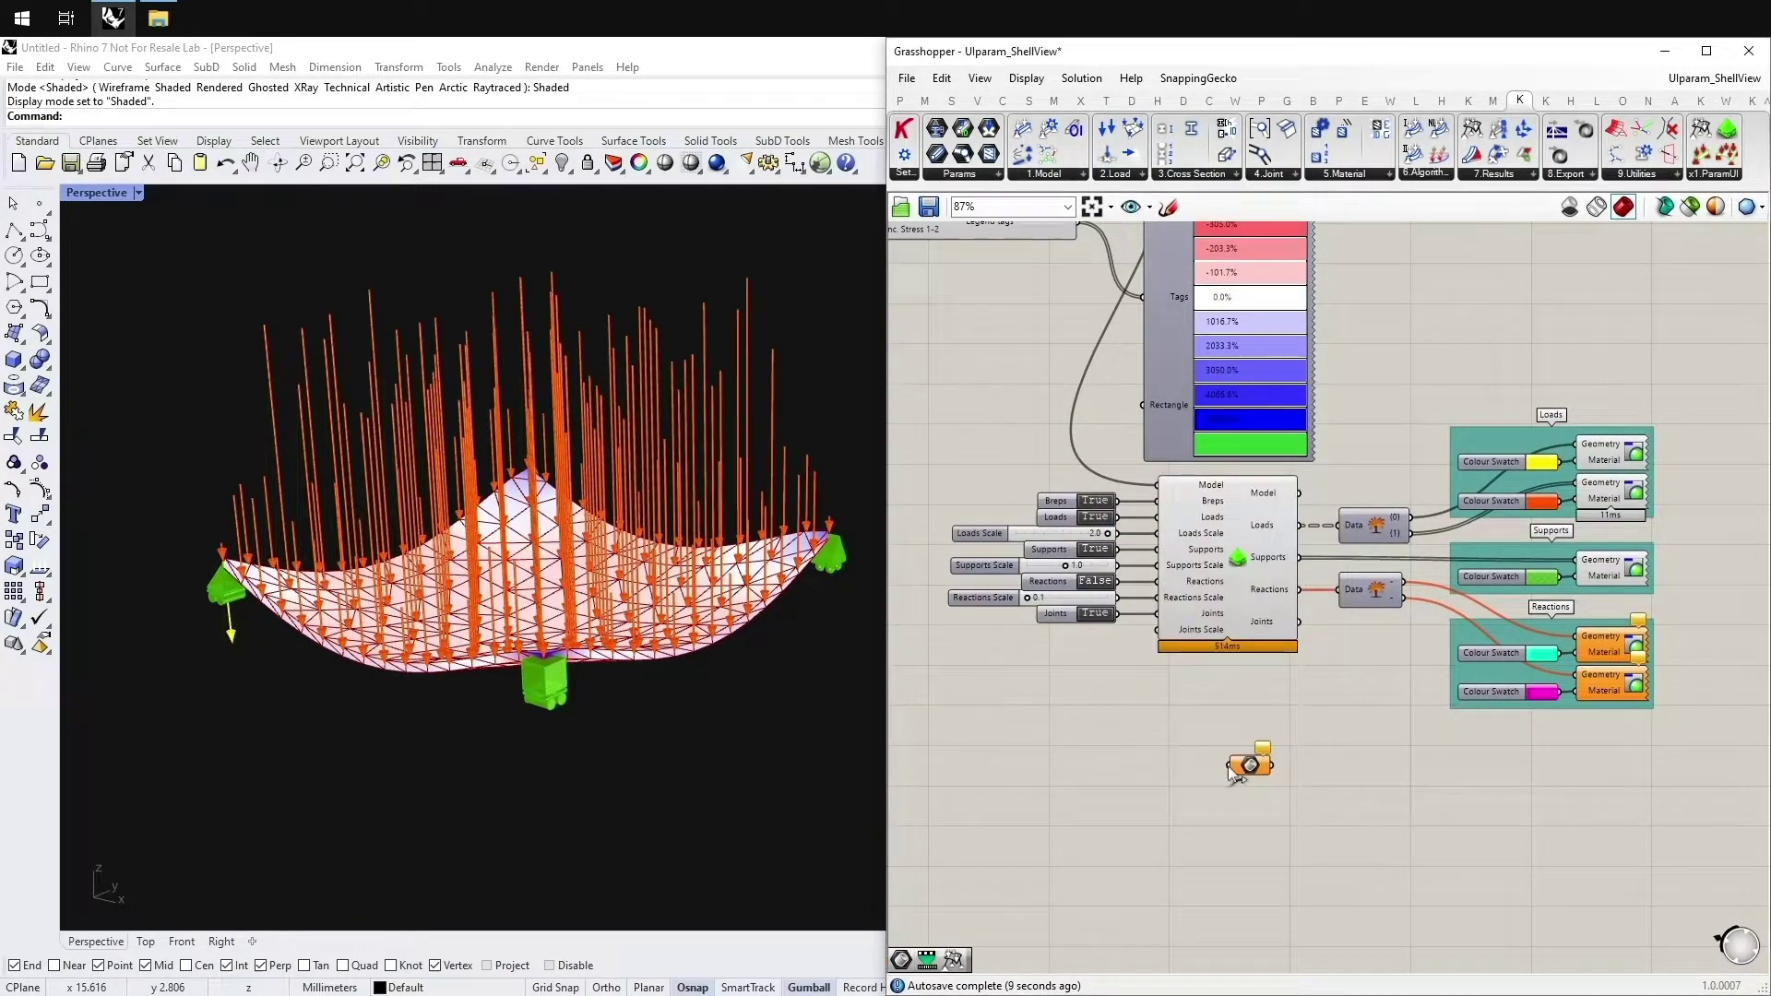
left_click_drag(1230, 765, 1299, 557)
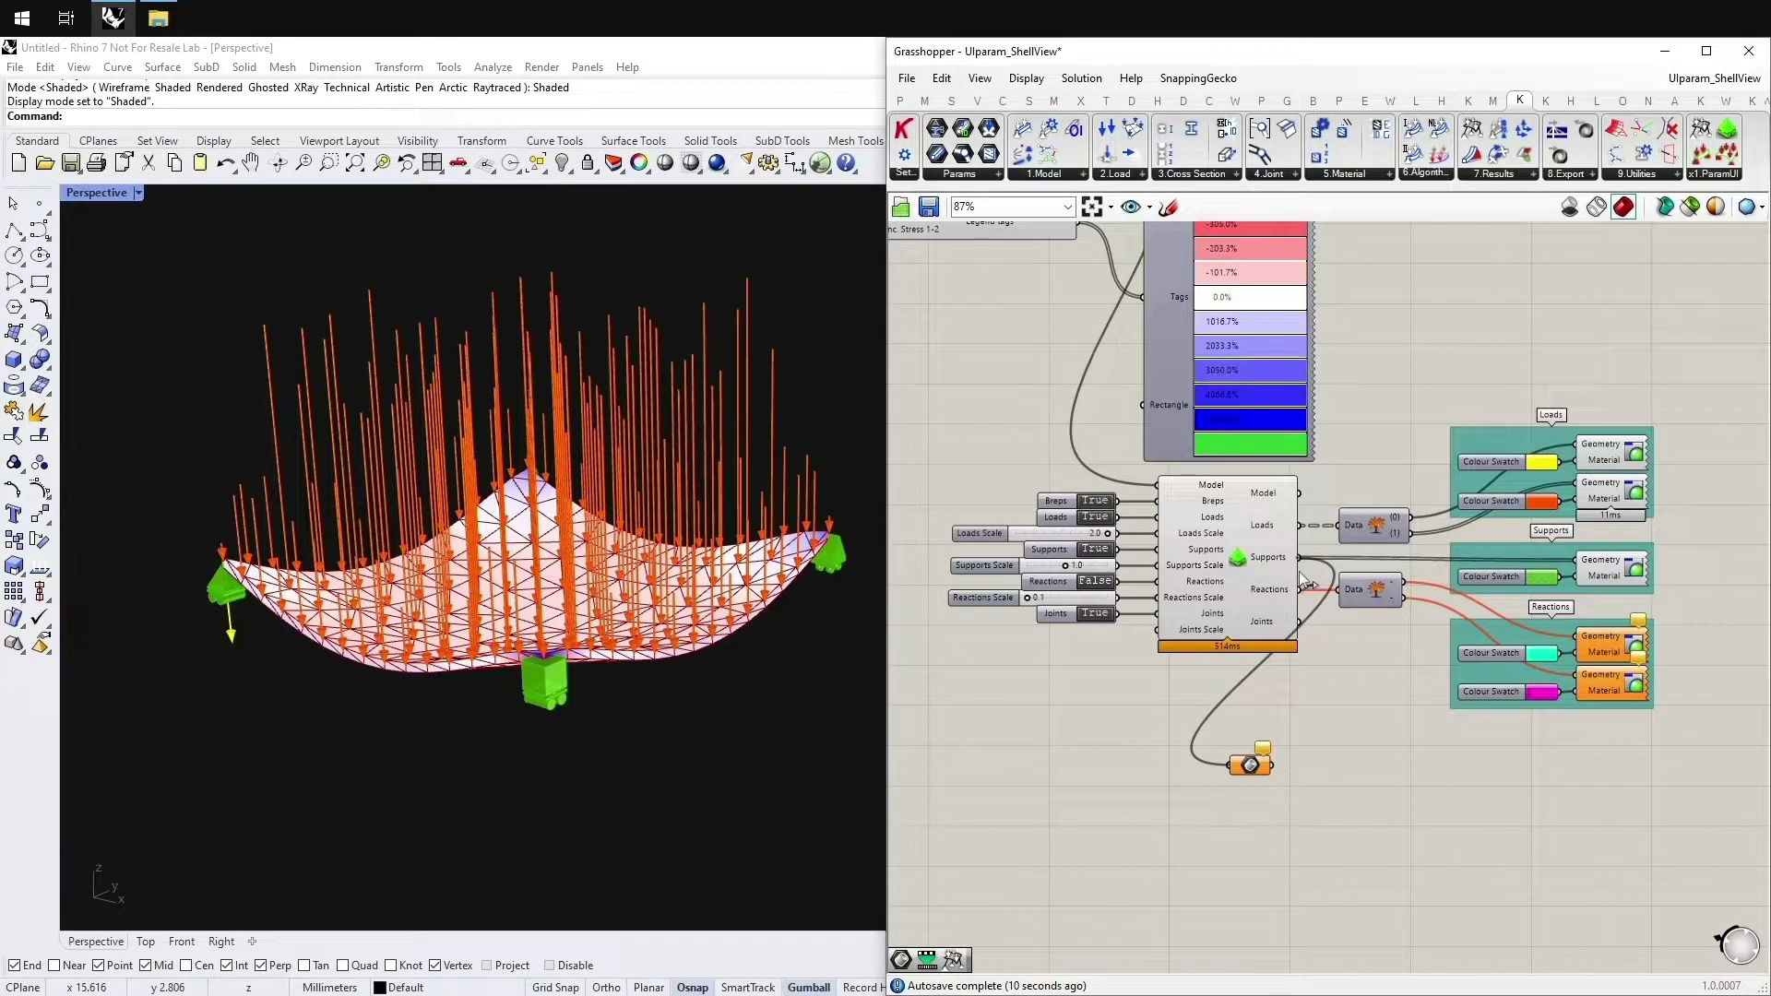
Bake the support symbols from the Brep parameter into the Rhino model.
left_click(1250, 765)
middle_click(1251, 765)
left_click(1283, 795)
left_click(1302, 777)
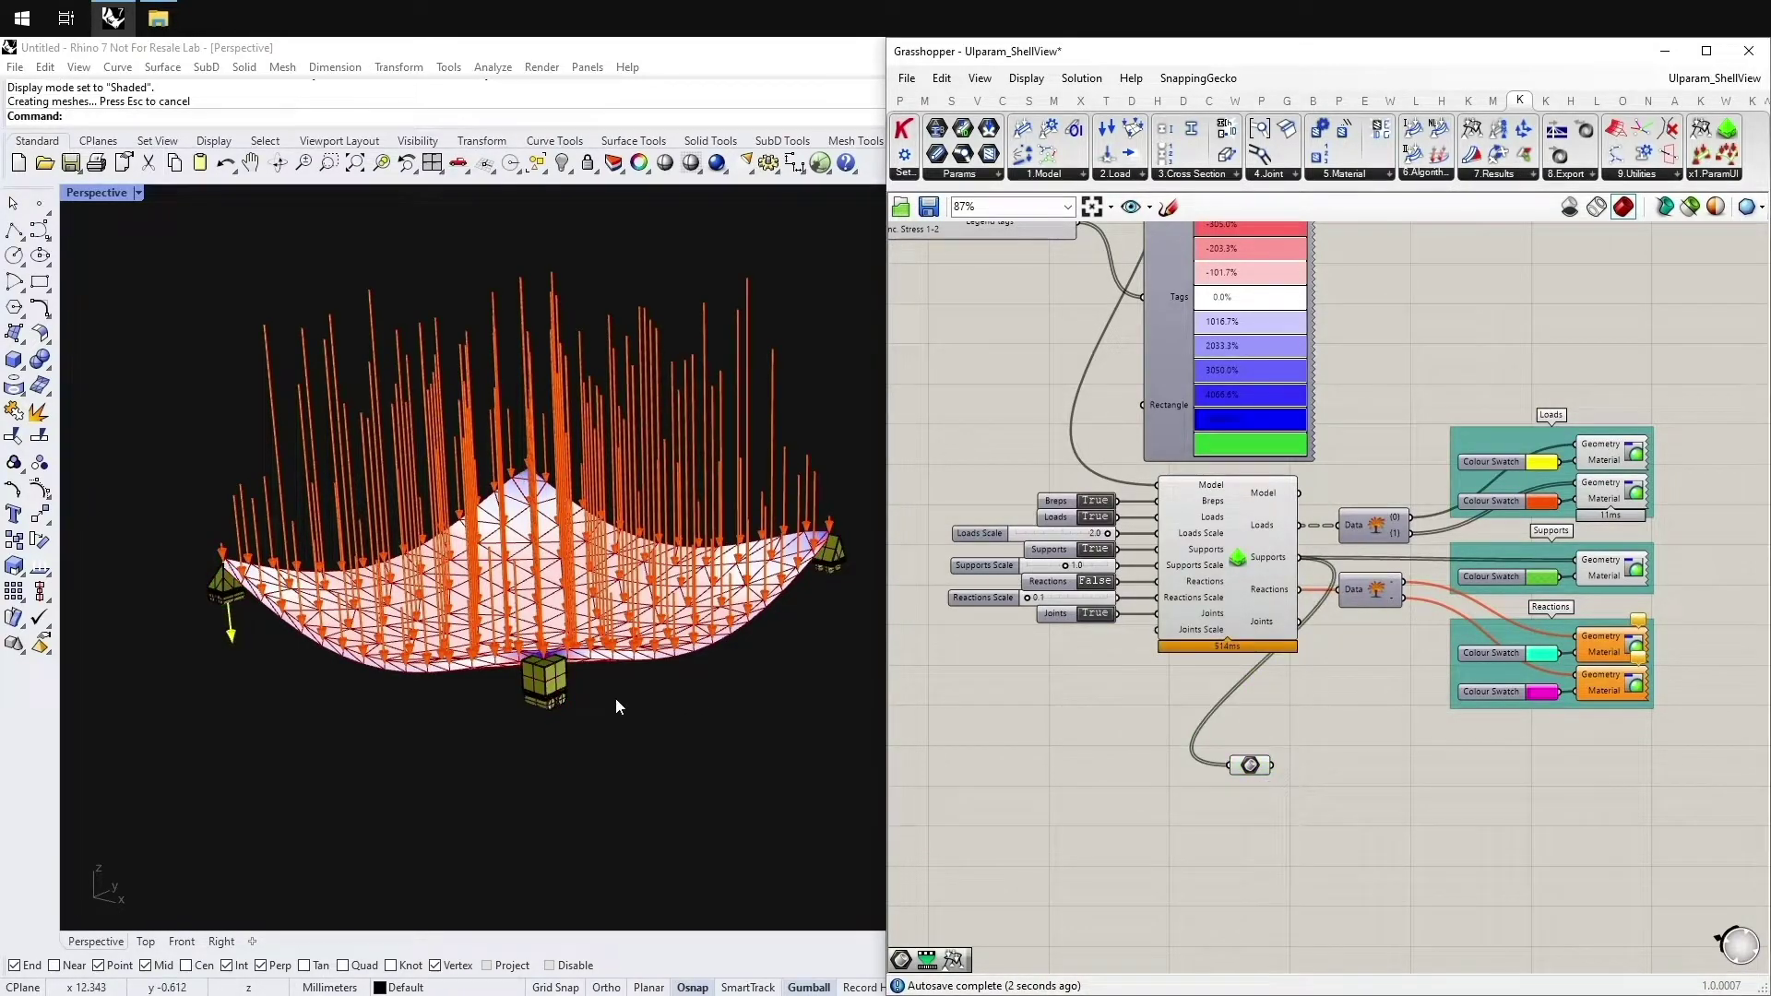
Select the baked support solid at the shell's front corner and move it out of its place for inspection.
left_click(551, 680)
scroll(573, 679, "up", 8)
right_click_drag(644, 660, 588, 664)
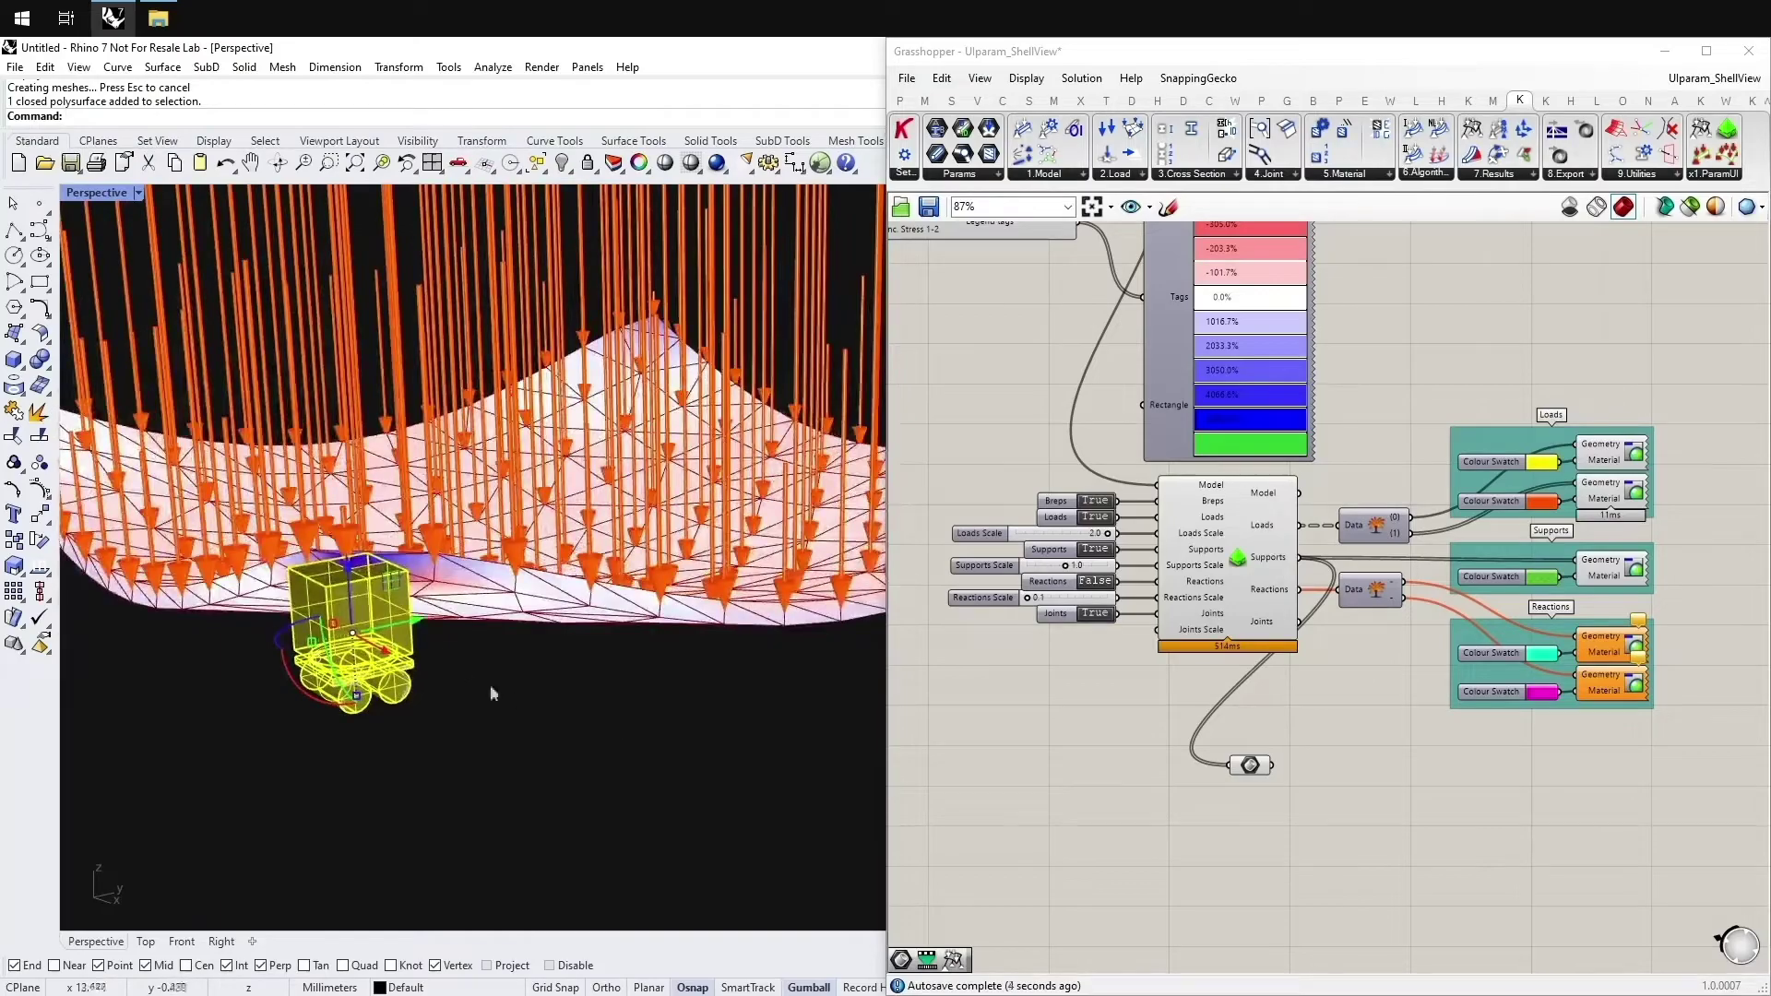
left_click_drag(414, 620, 320, 643)
left_click(553, 777)
Delete the moved support solid from the Rhino model and remove the Brep parameter from the Grasshopper canvas.
left_click_drag(372, 791, 187, 657)
key("Delete")
right_click_drag(193, 678, 341, 716)
scroll(350, 692, "down", 9)
scroll(235, 643, "up", 2)
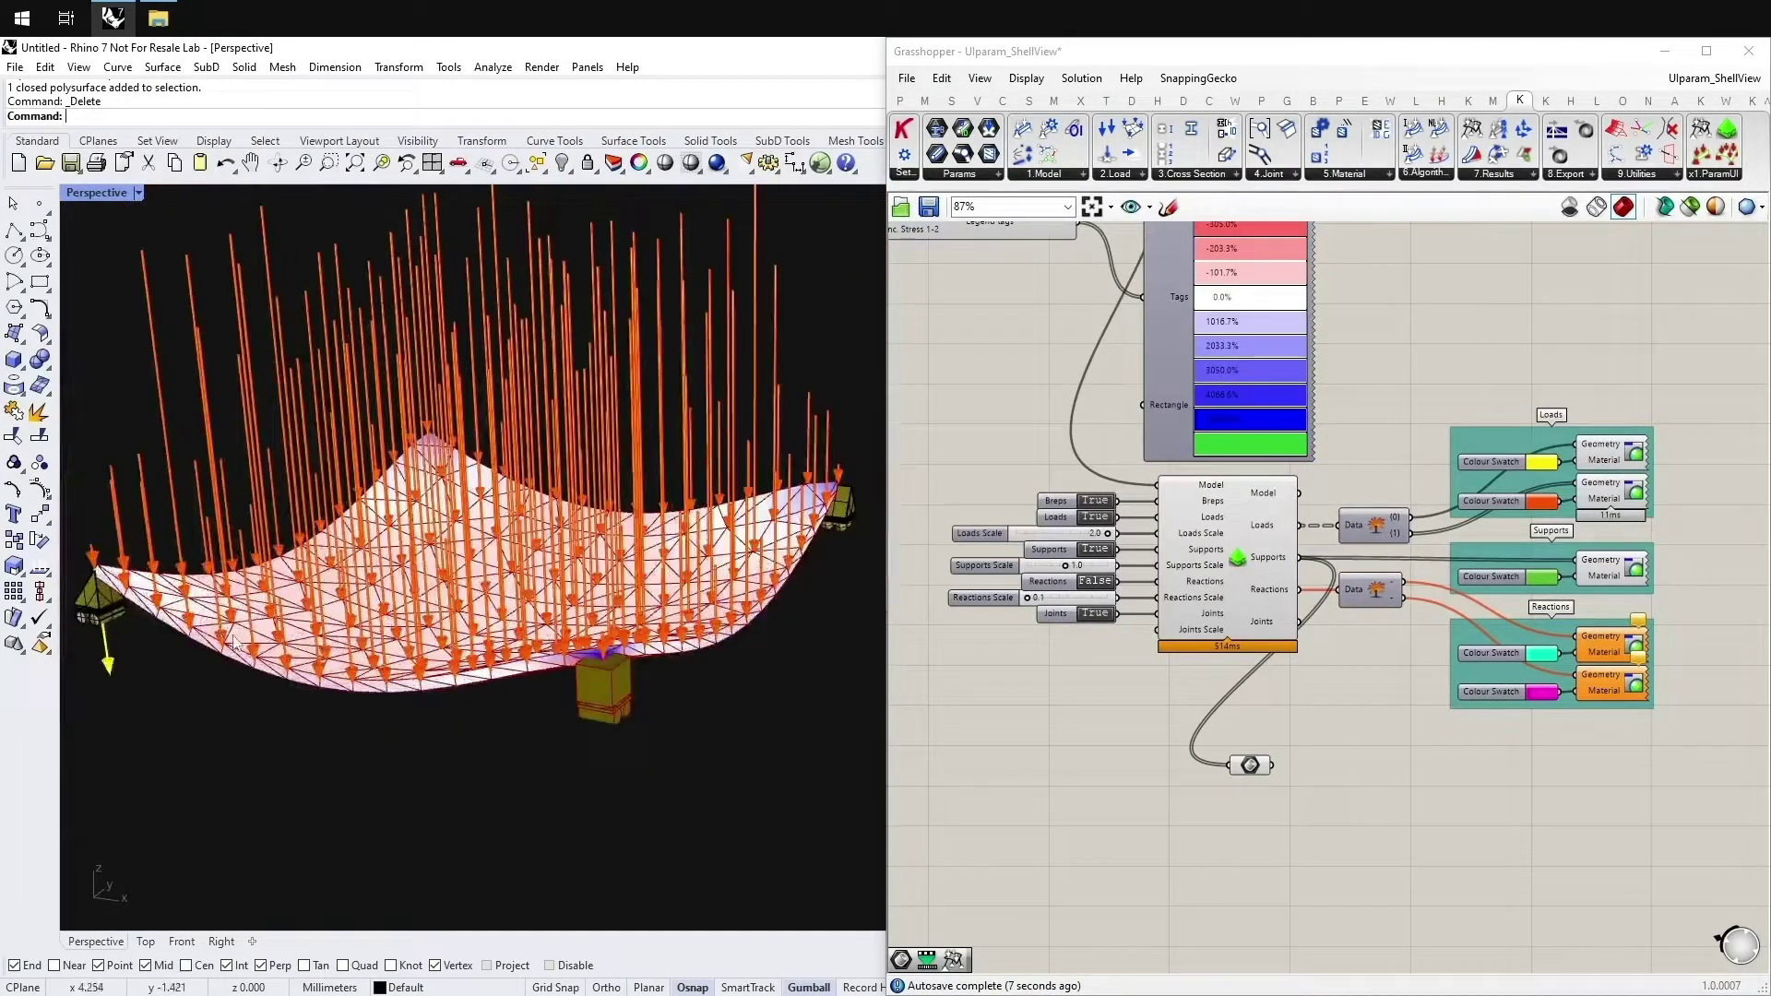
left_click(1250, 765)
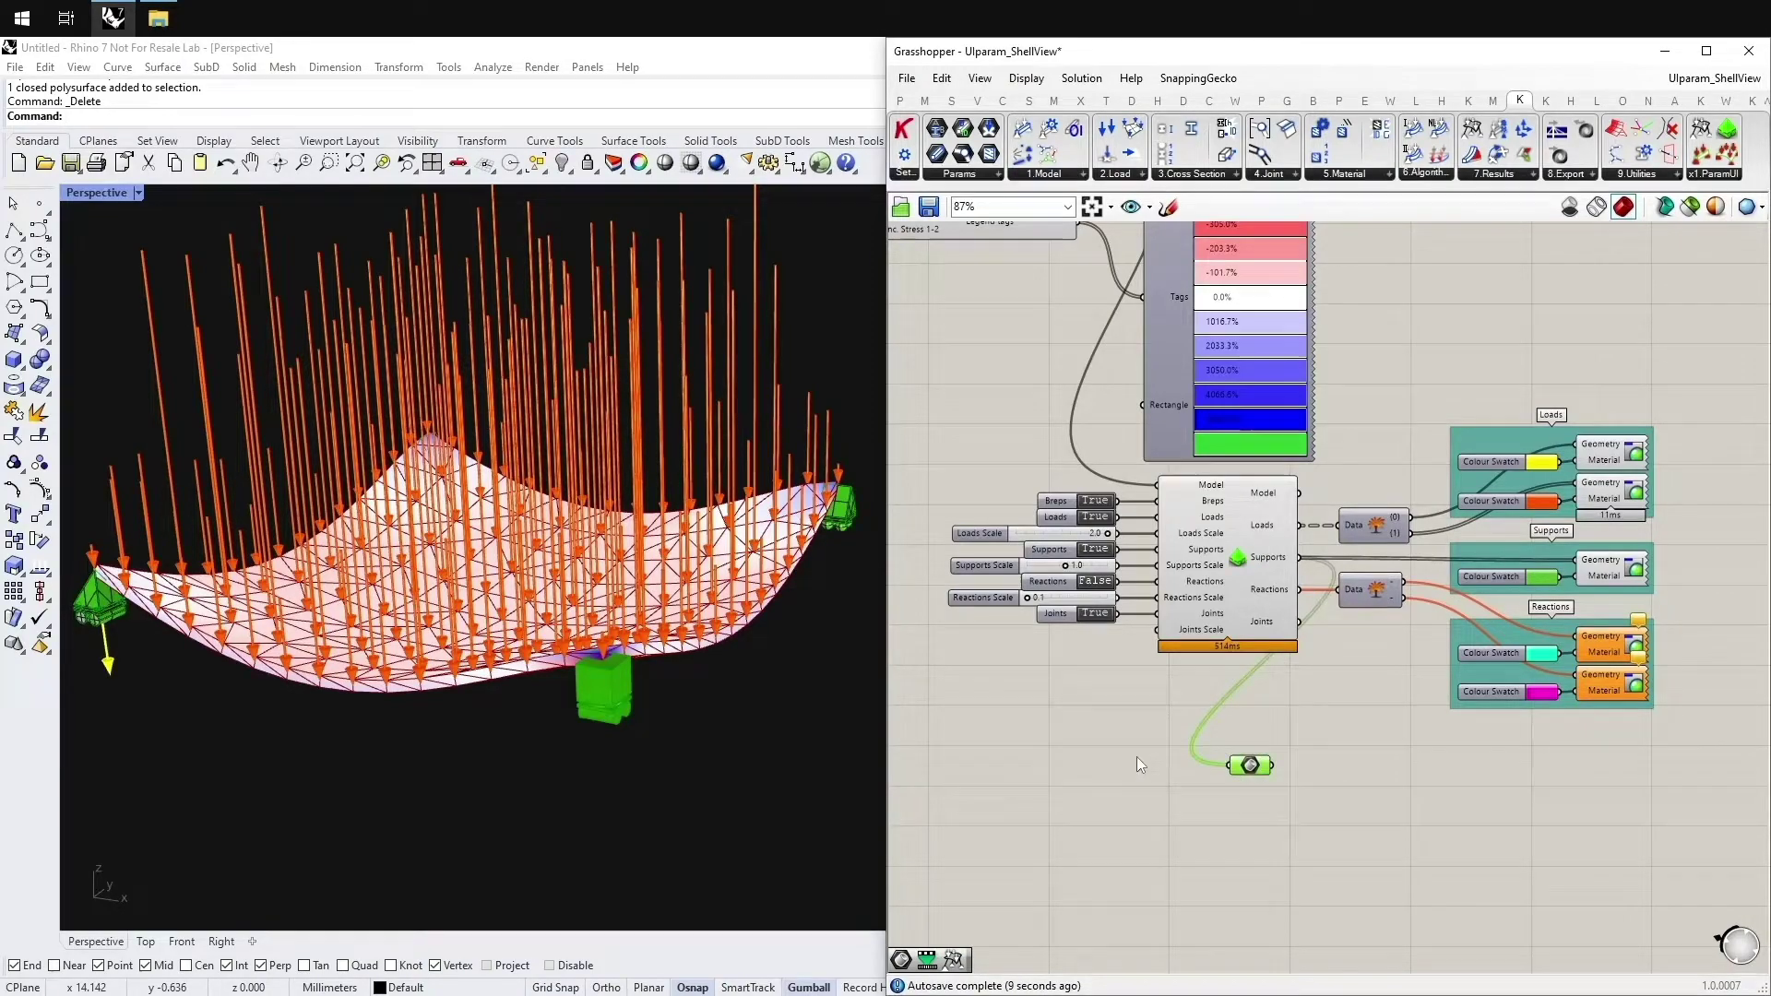
key("Delete")
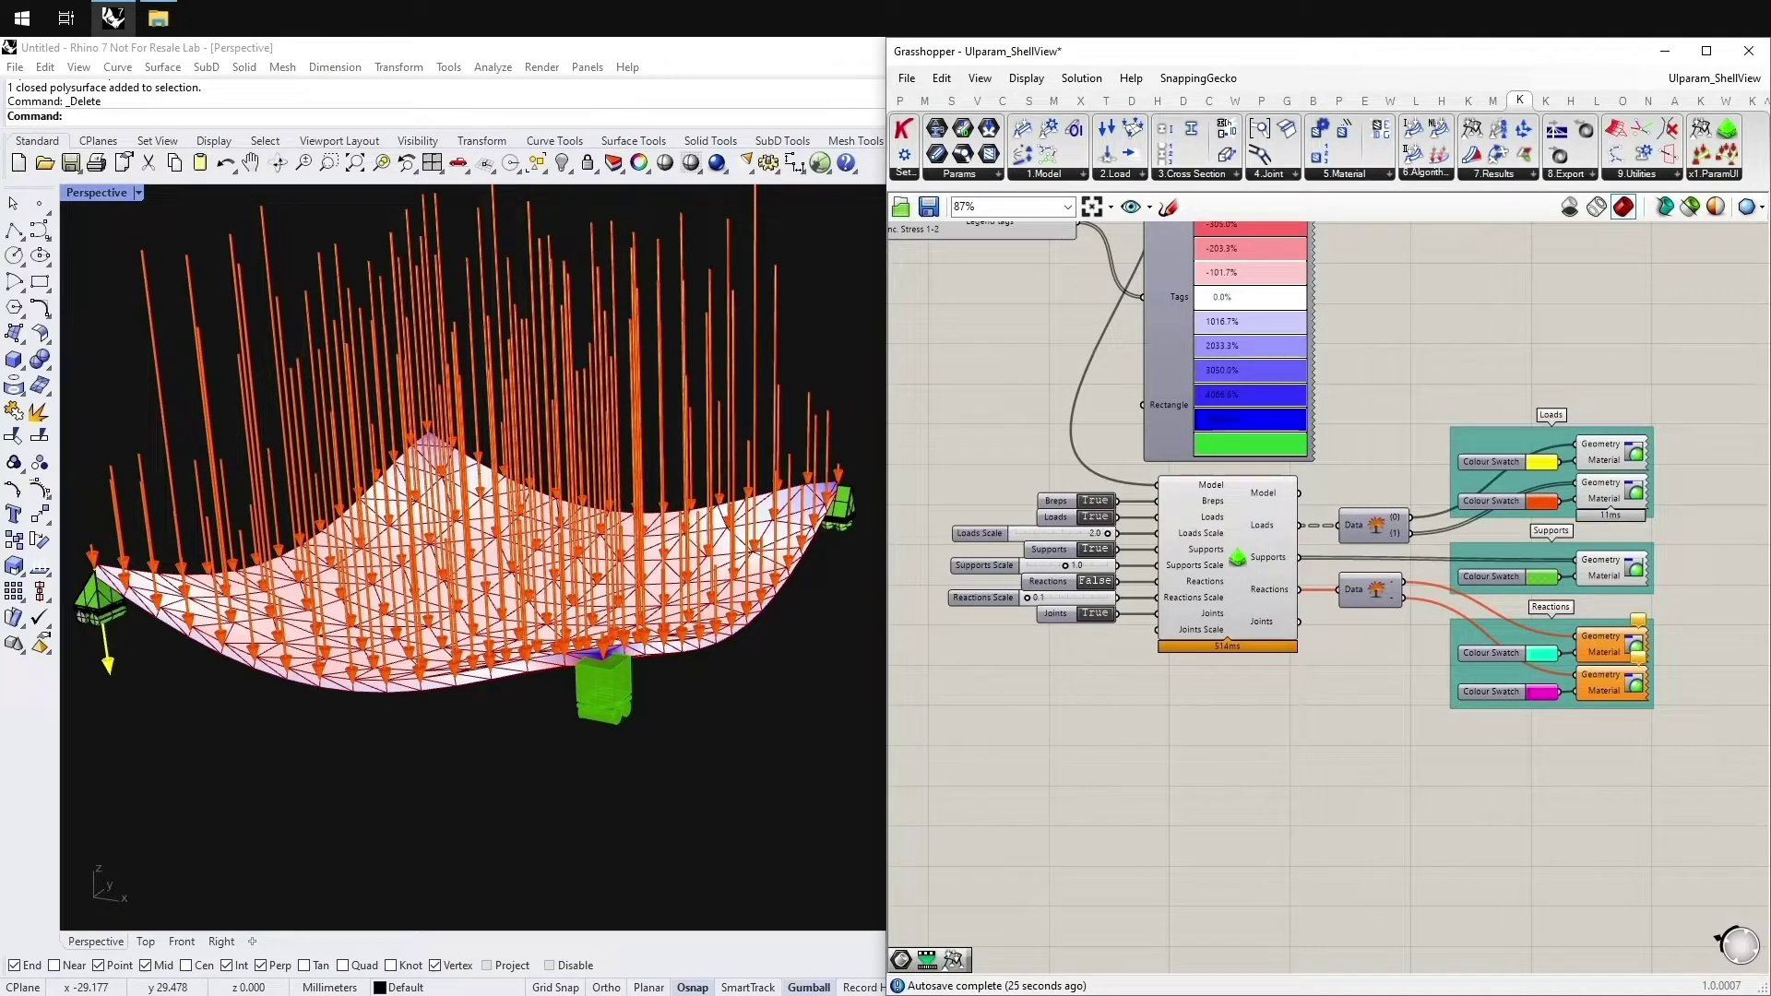
Switch to File Explorer and open karamba.ini from the Karamba plug-in folder in Notepad++.
left_click(159, 18)
left_click_drag(298, 108, 425, 186)
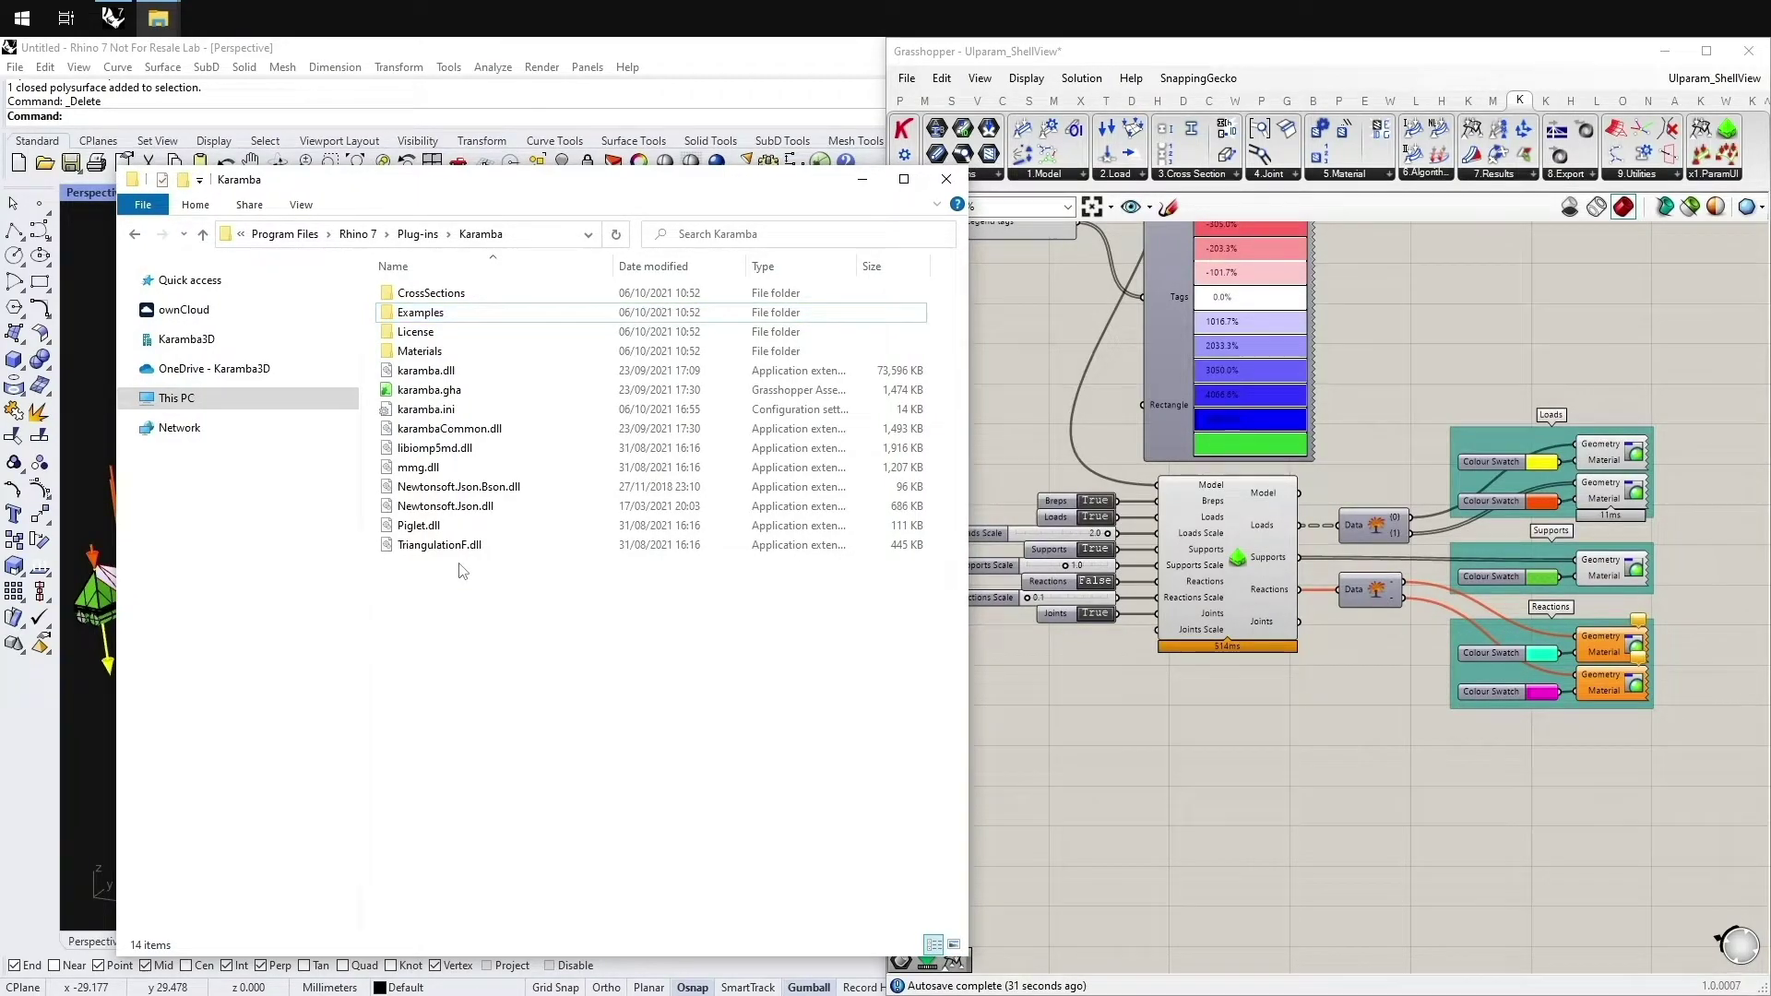
left_click(435, 415)
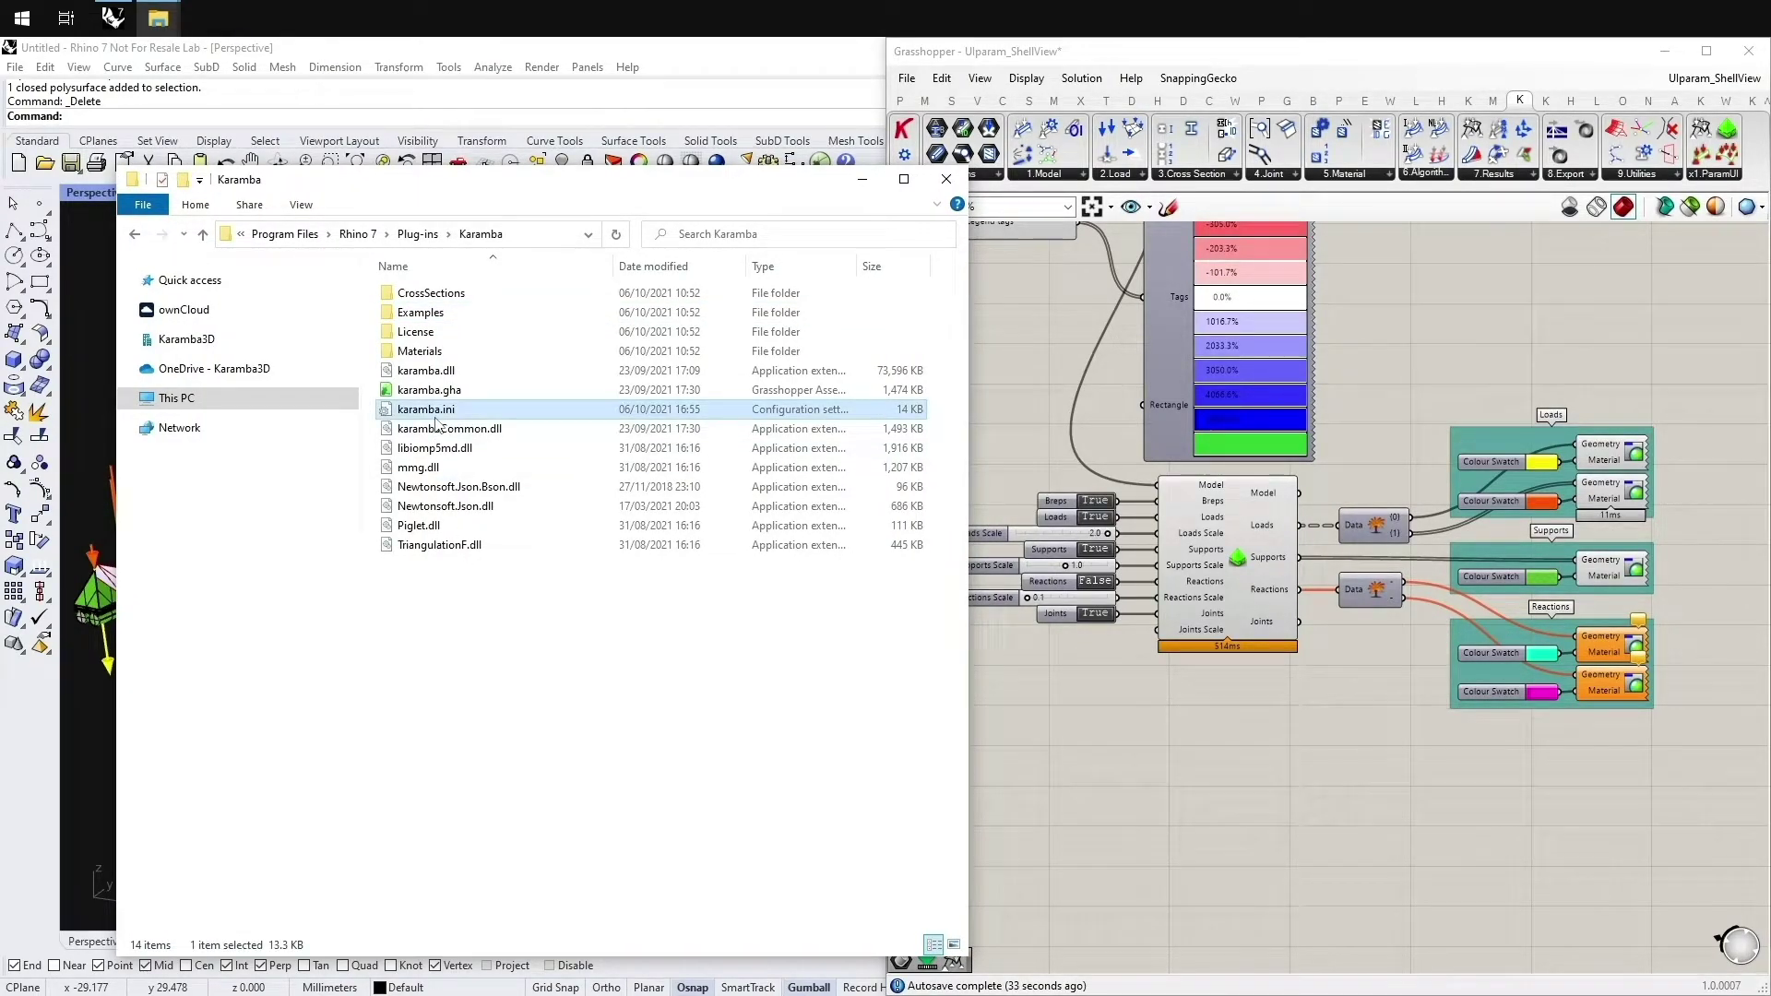
right_click(436, 422)
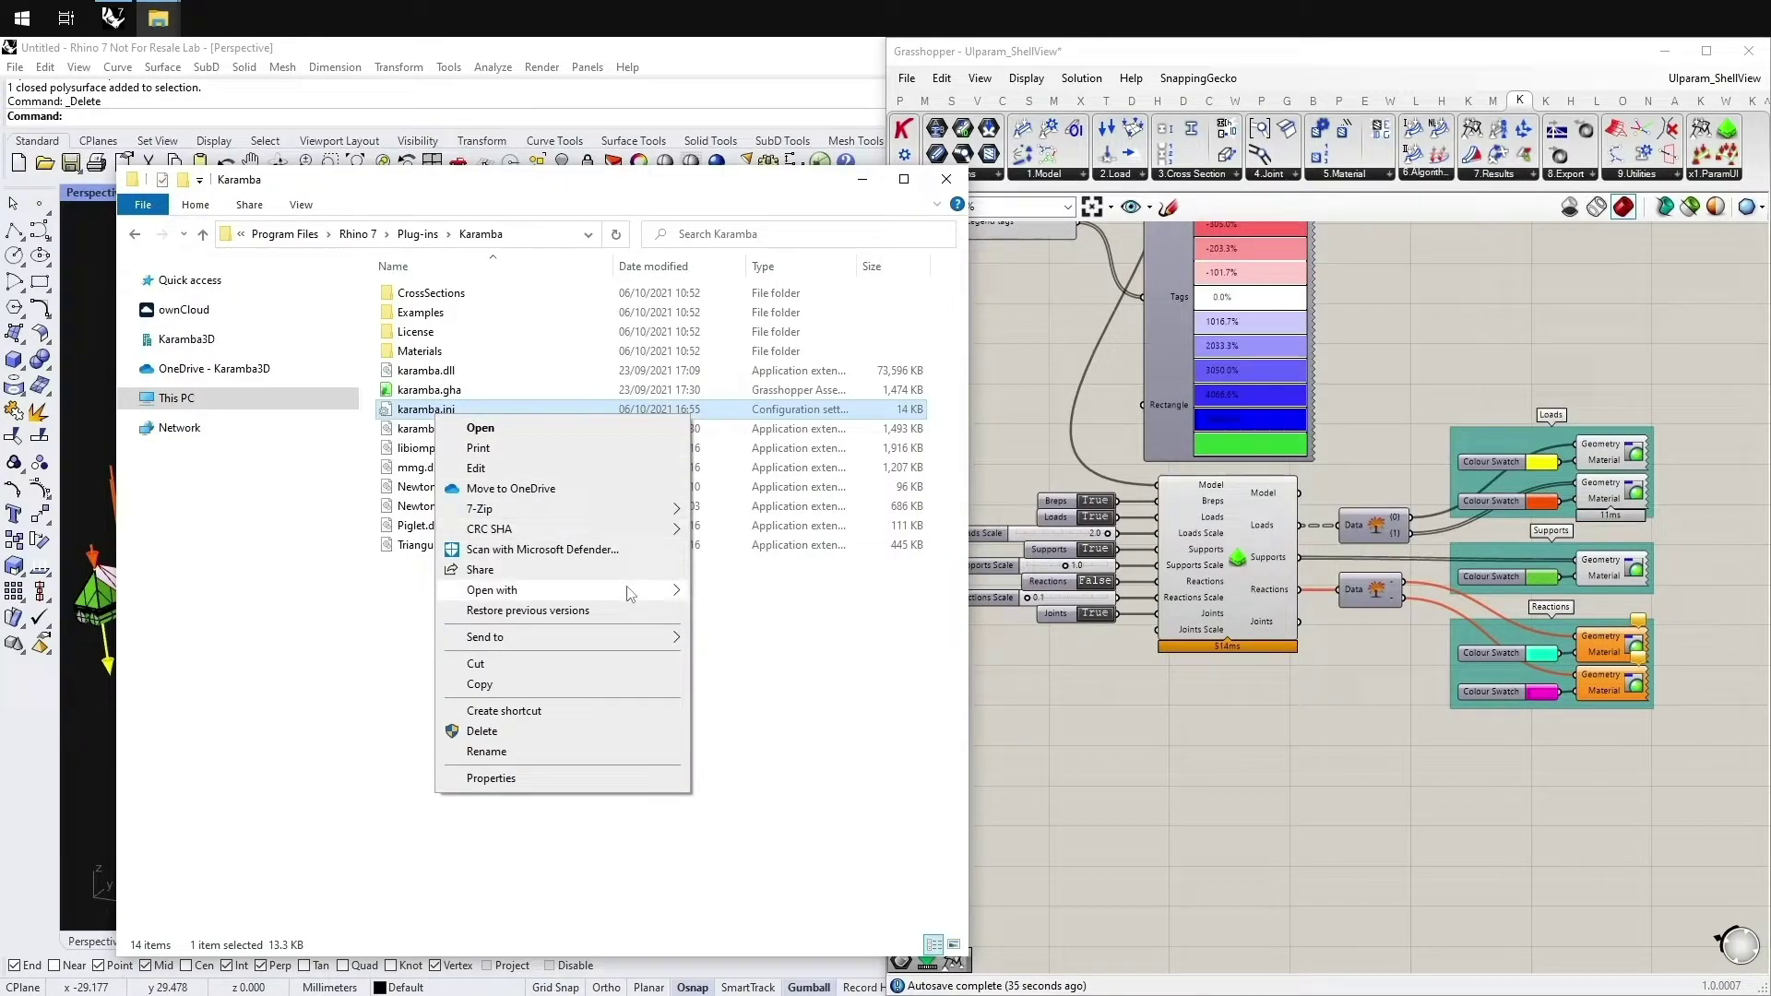
mouse_move(627, 591)
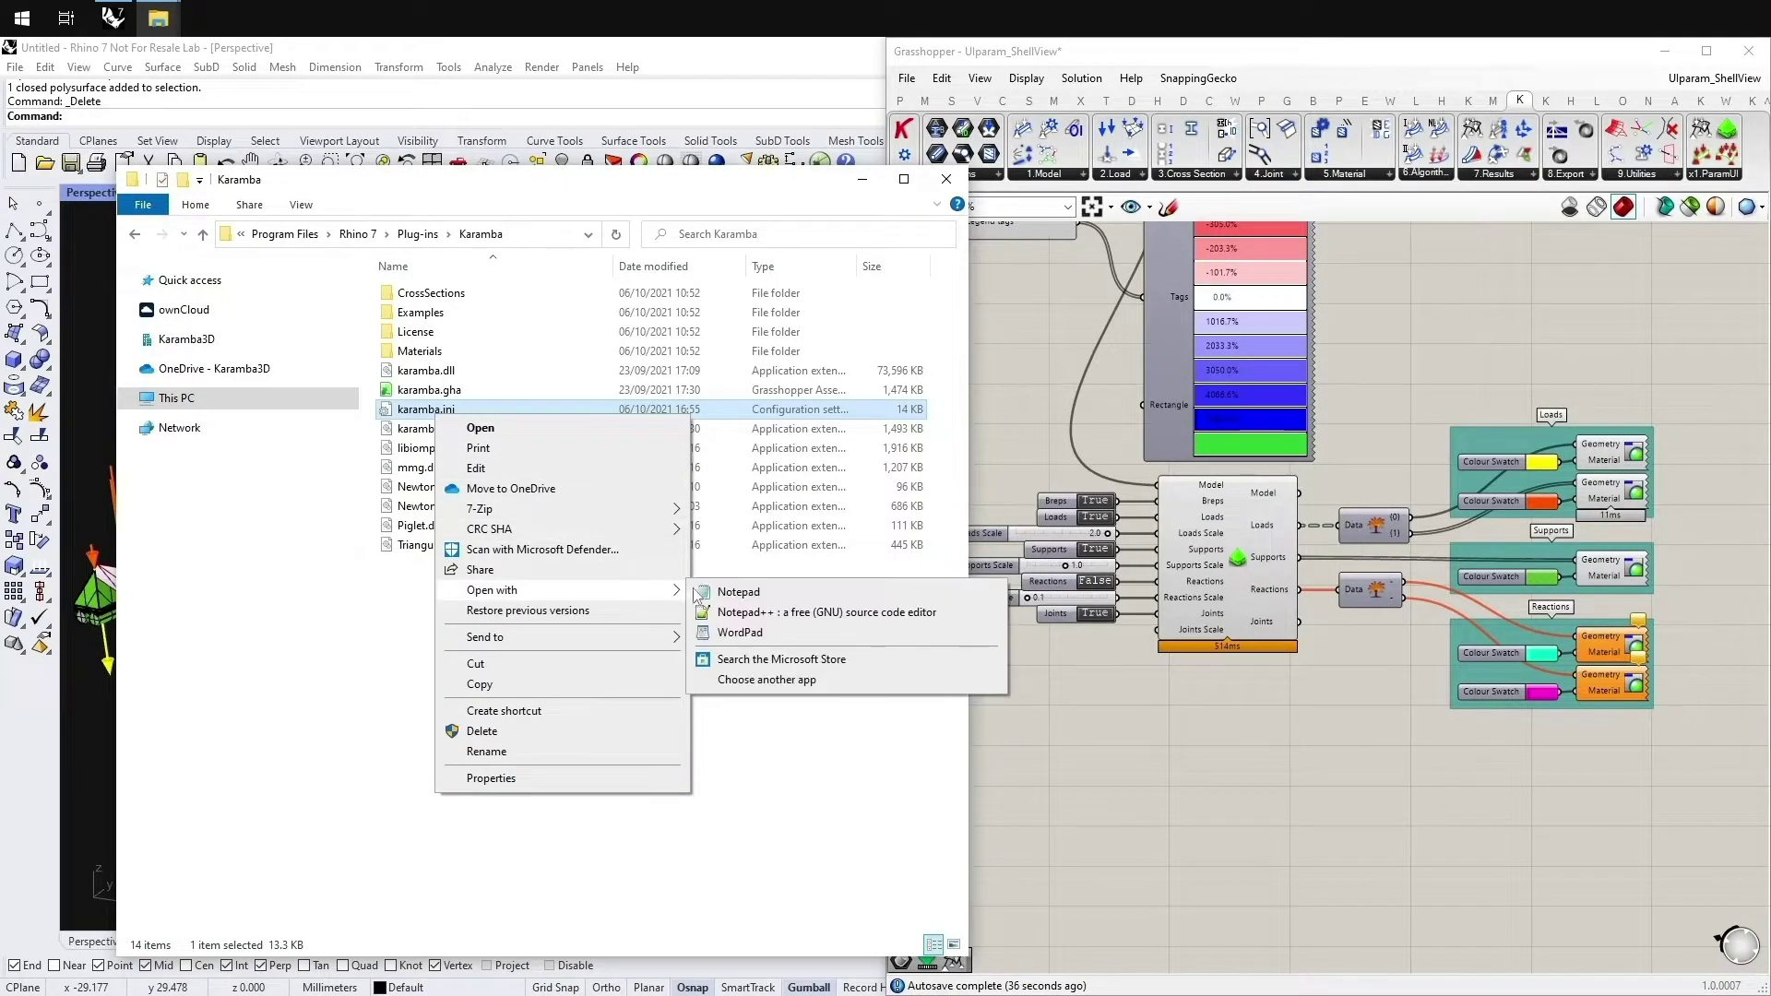
left_click(745, 613)
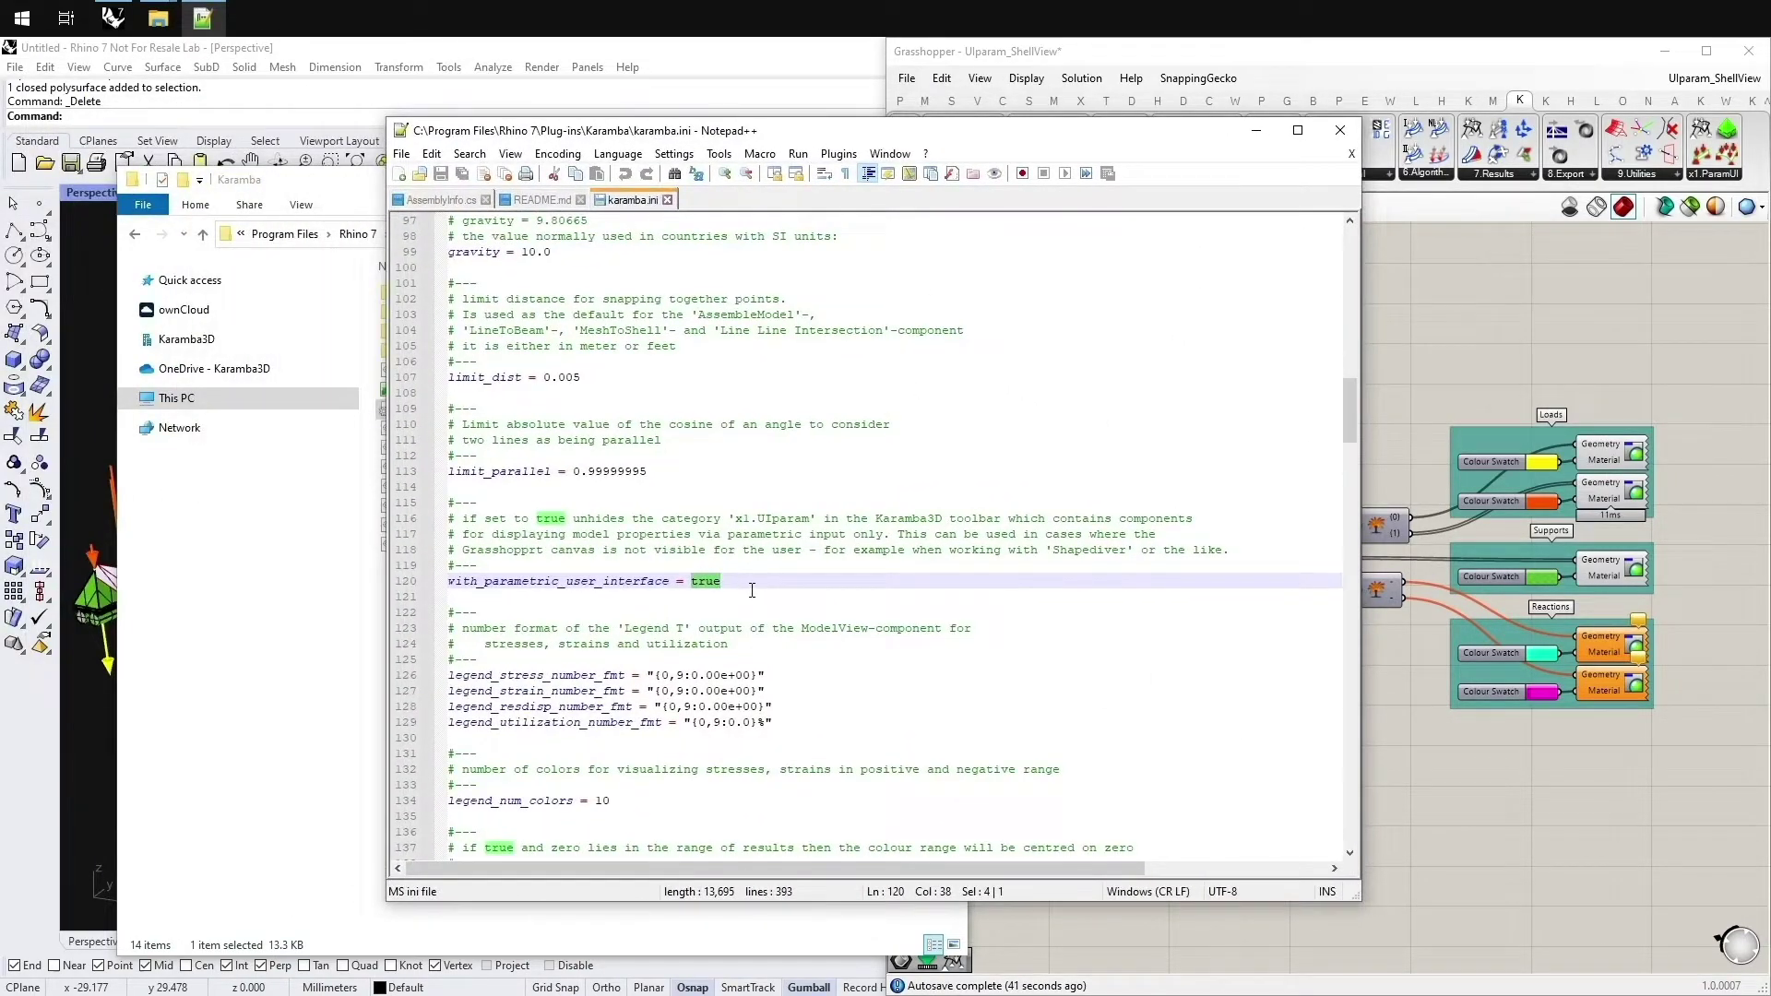
Highlight the with_parametric_user_interface setting and its value to examine how the parametric UI category is enabled.
left_click_drag(752, 590, 403, 586)
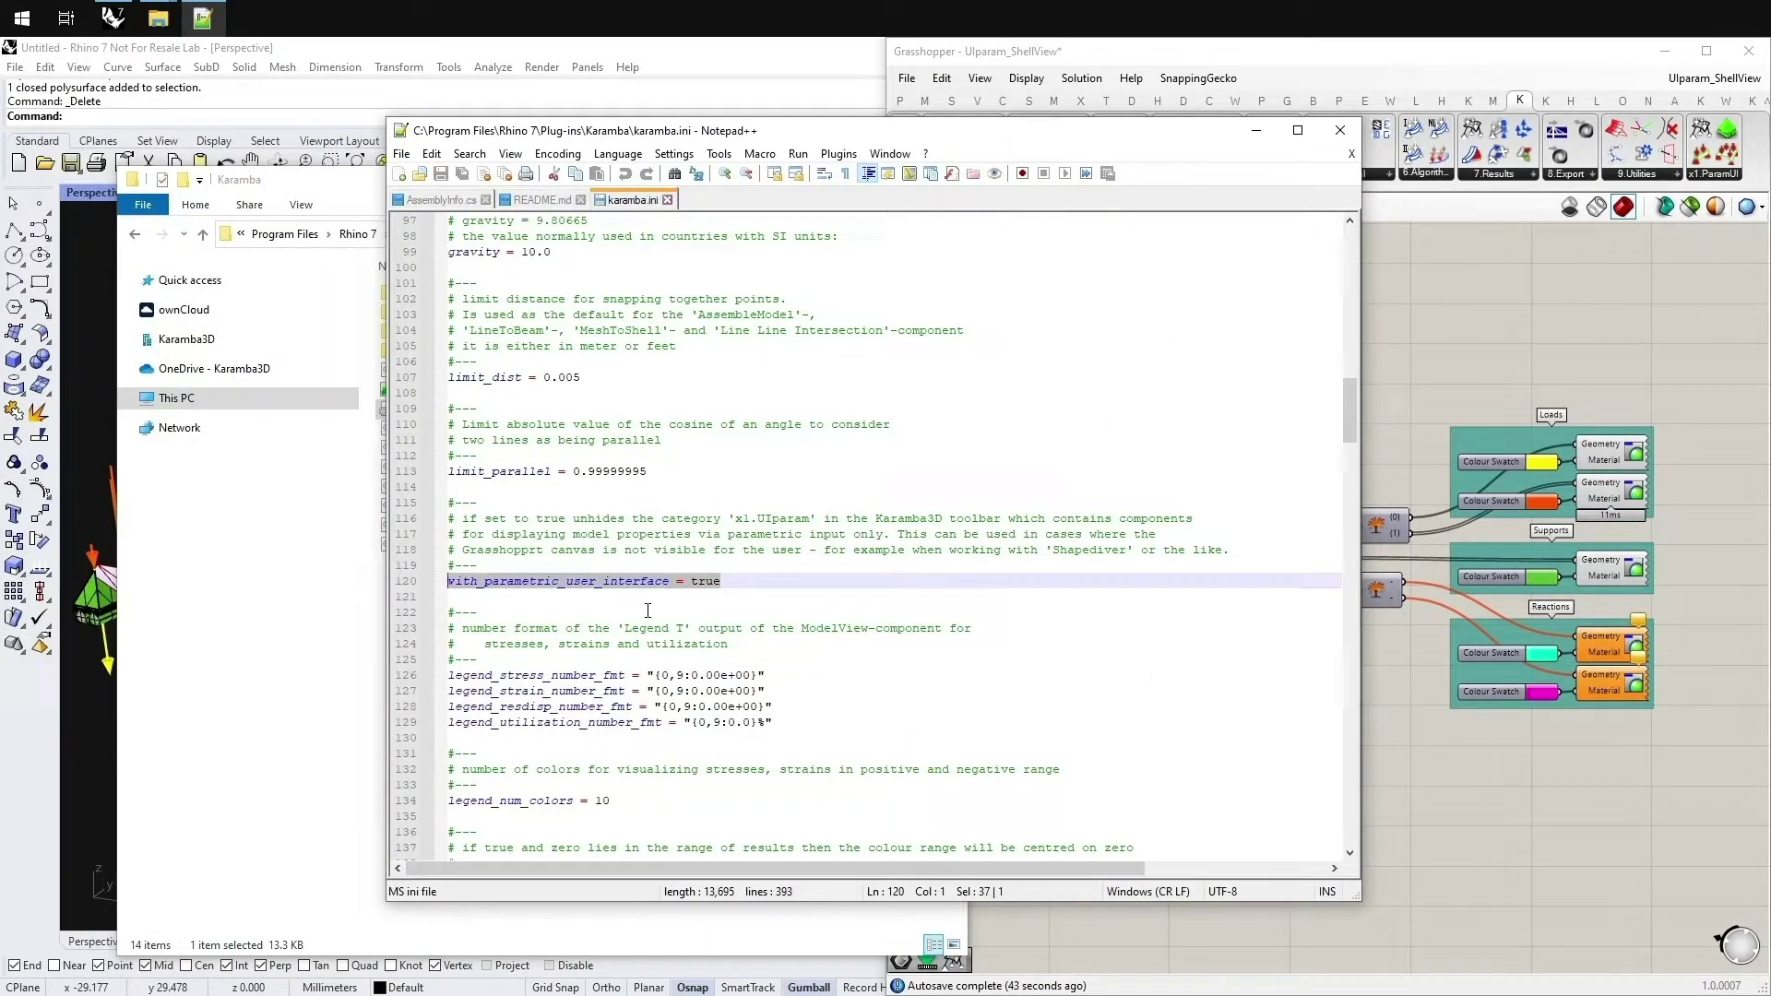
left_click(692, 591)
double_click(708, 589)
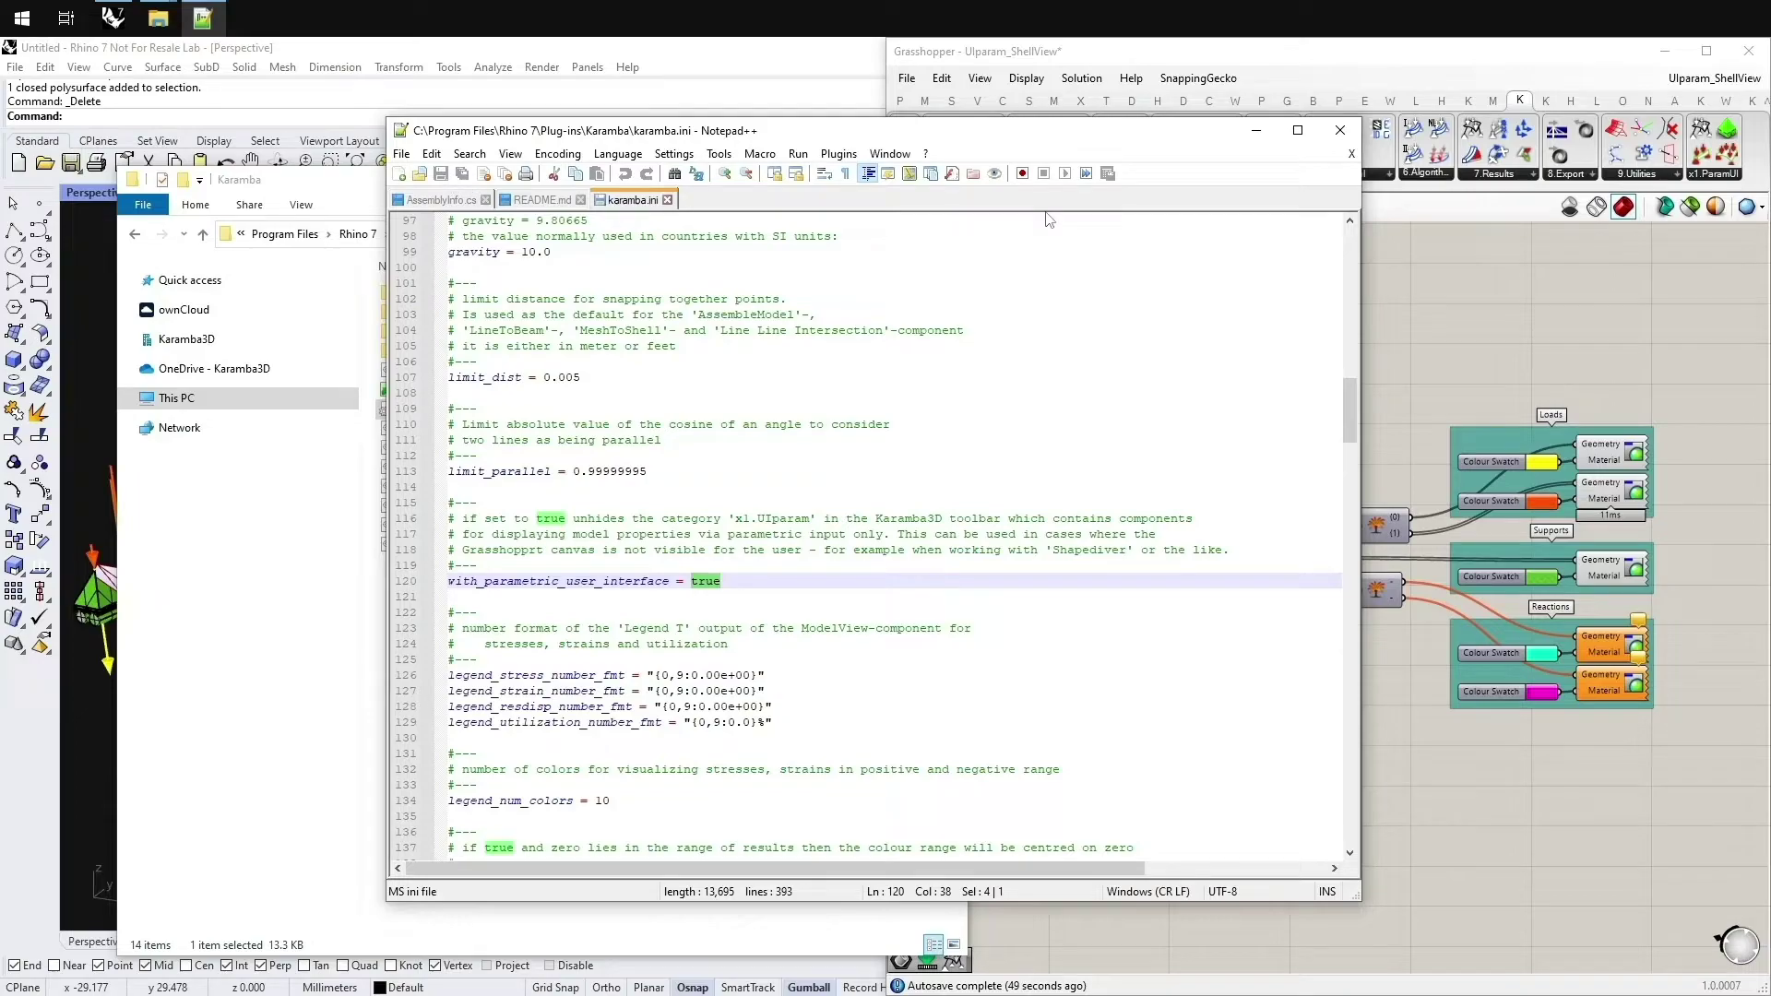
Close the Notepad++ window, return to Grasshopper and save the UIparam_ShellView definition.
left_click(1339, 134)
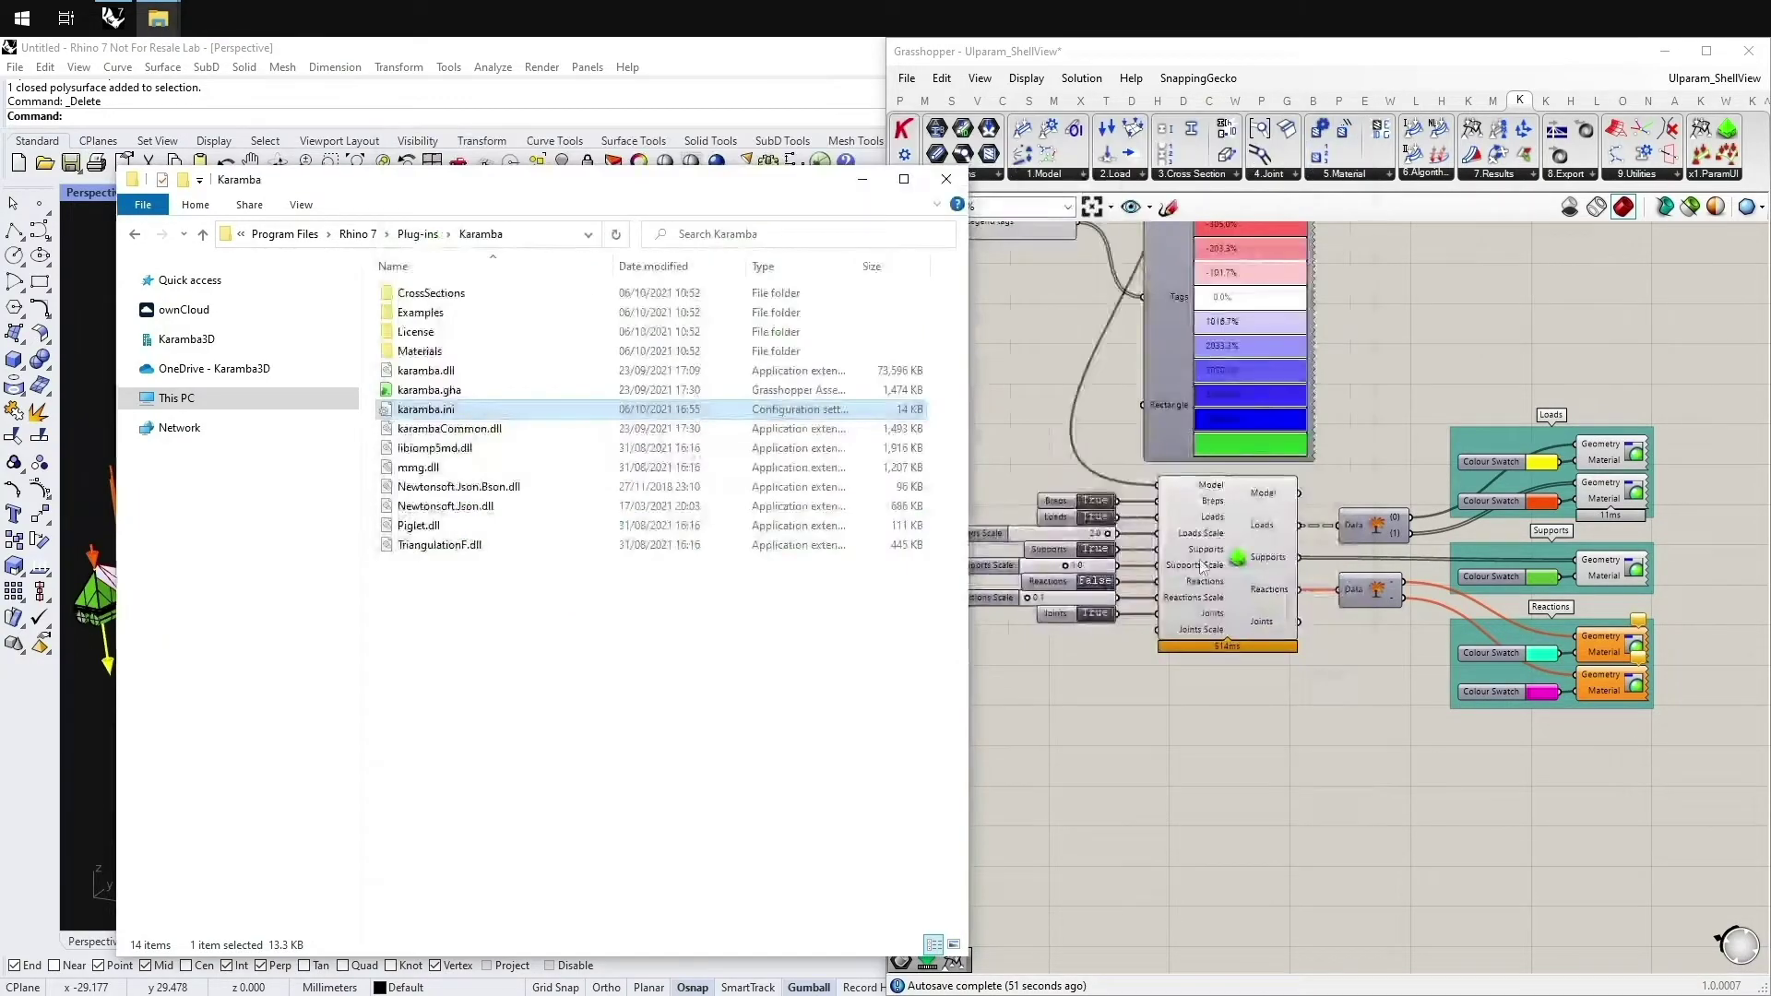
left_click(1034, 467)
left_click(929, 206)
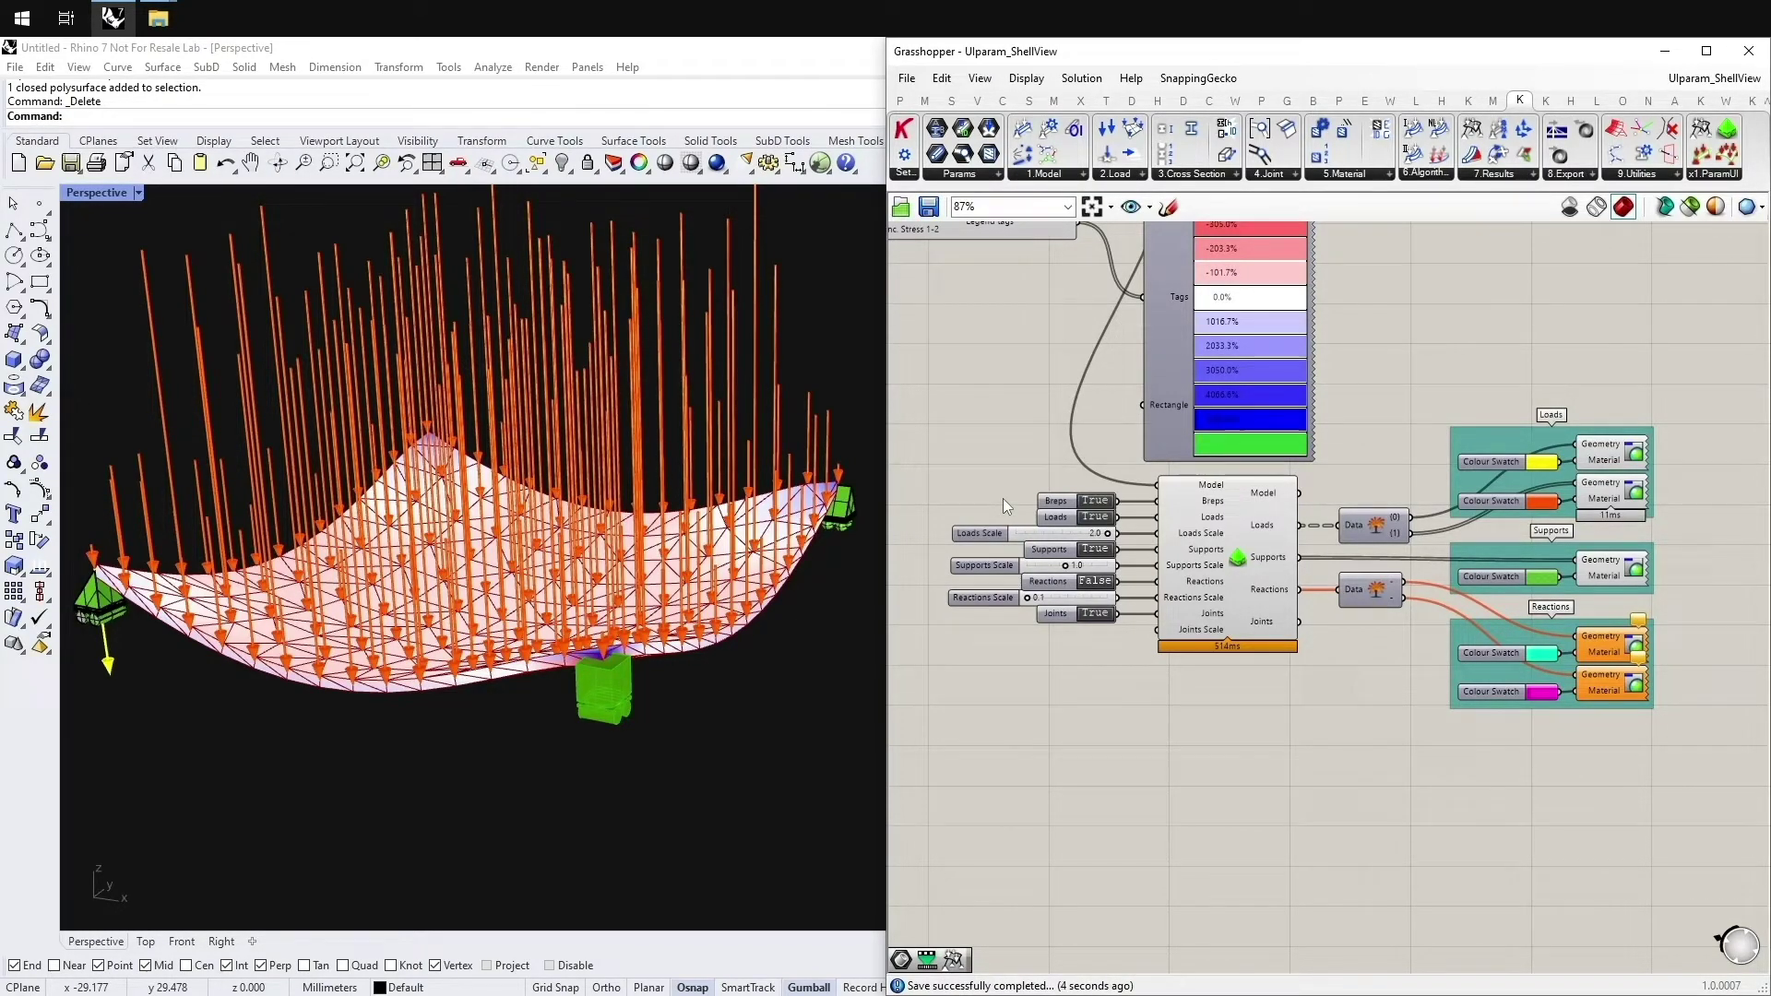
Switch the Rendered View's Reactions on, check the Reactions output and save the definition.
double_click(1095, 581)
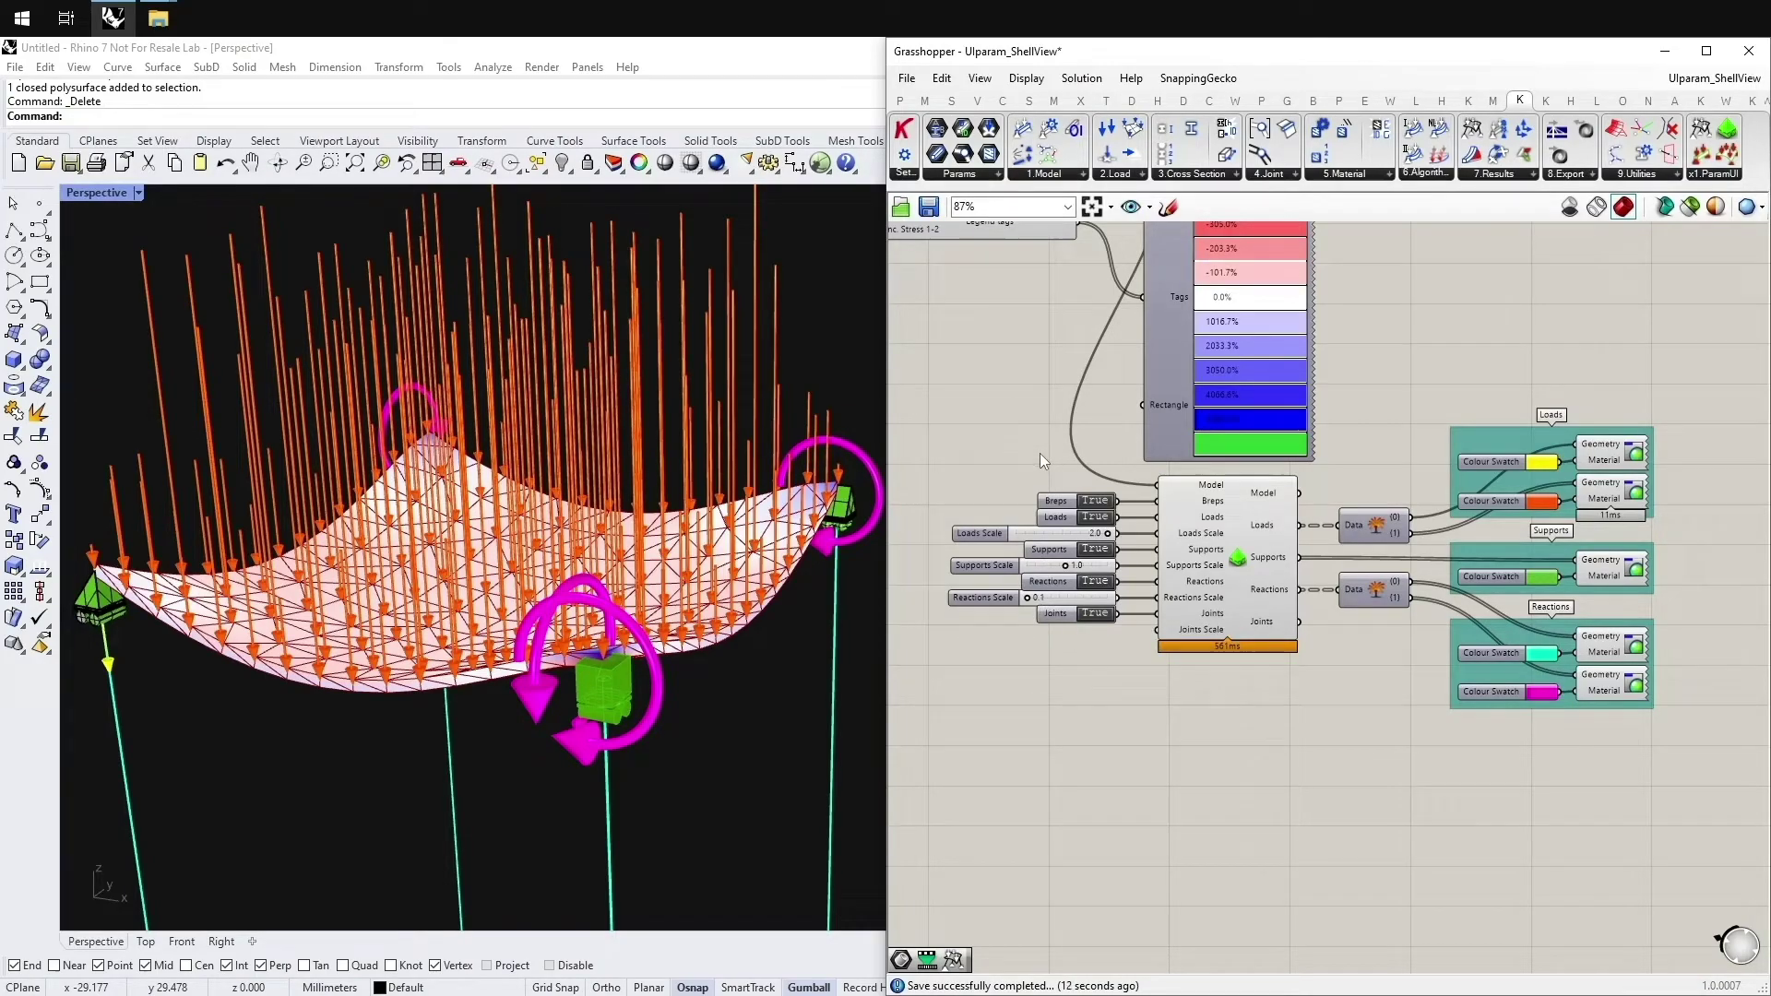
mouse_move(1282, 598)
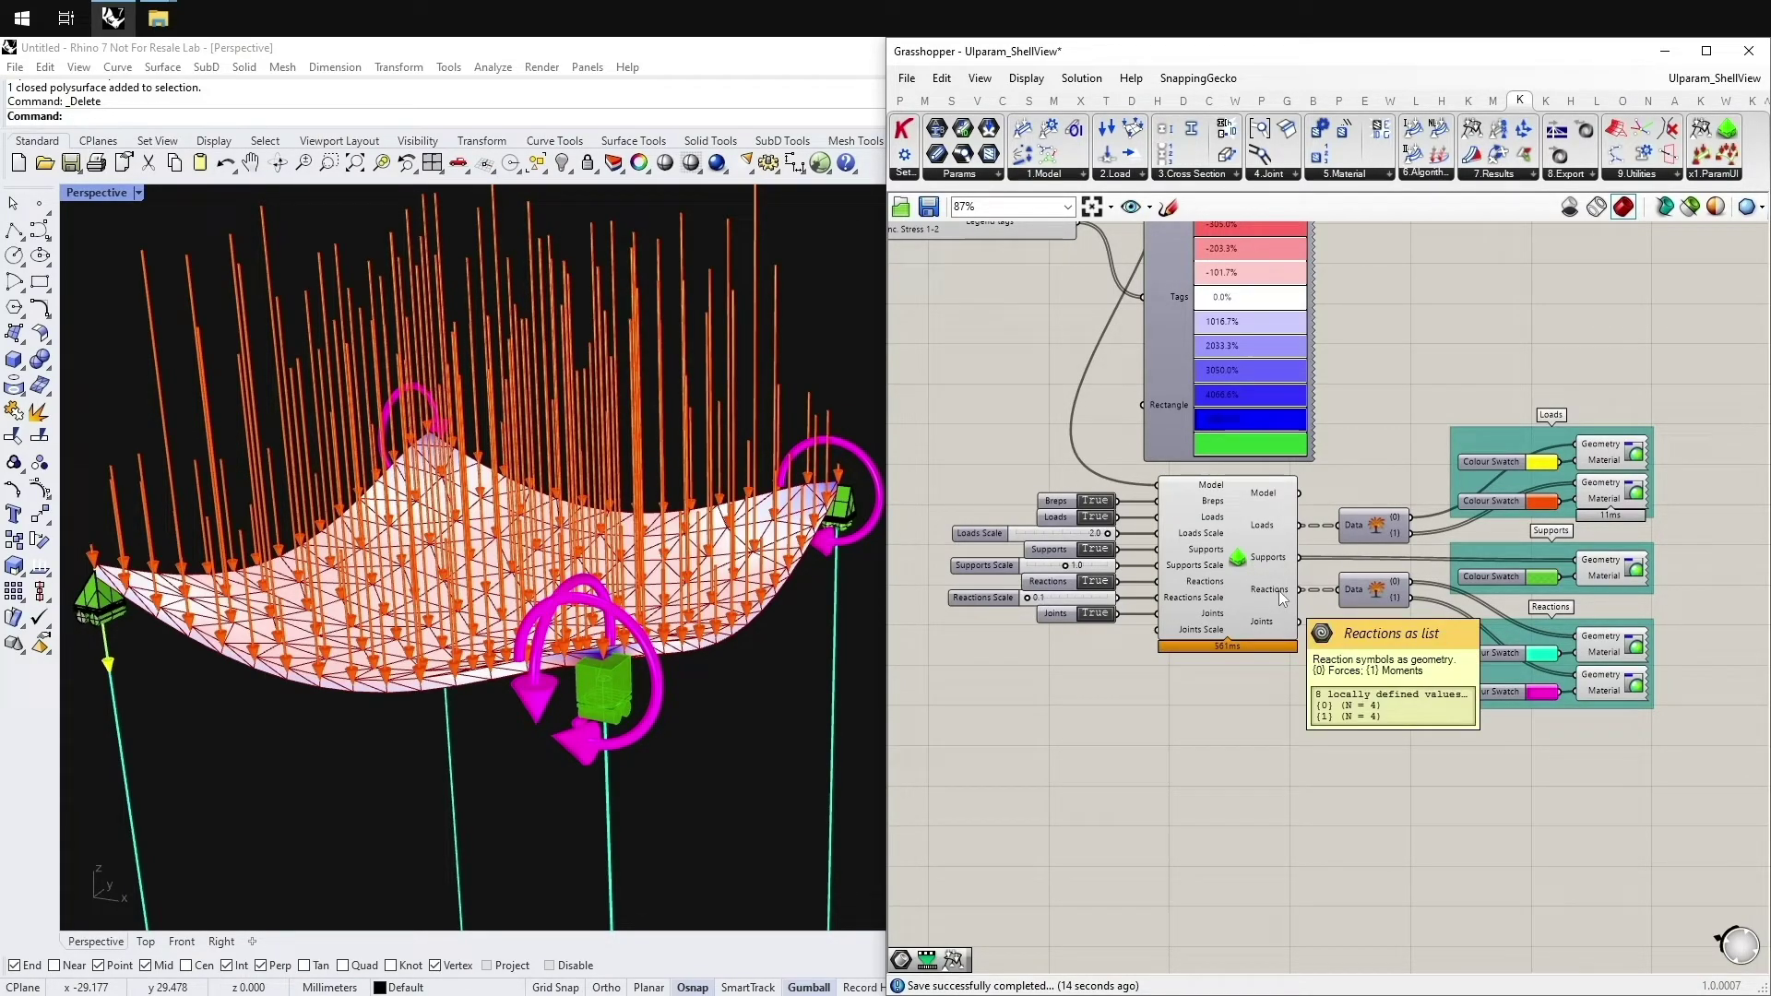
key("ctrl+s")
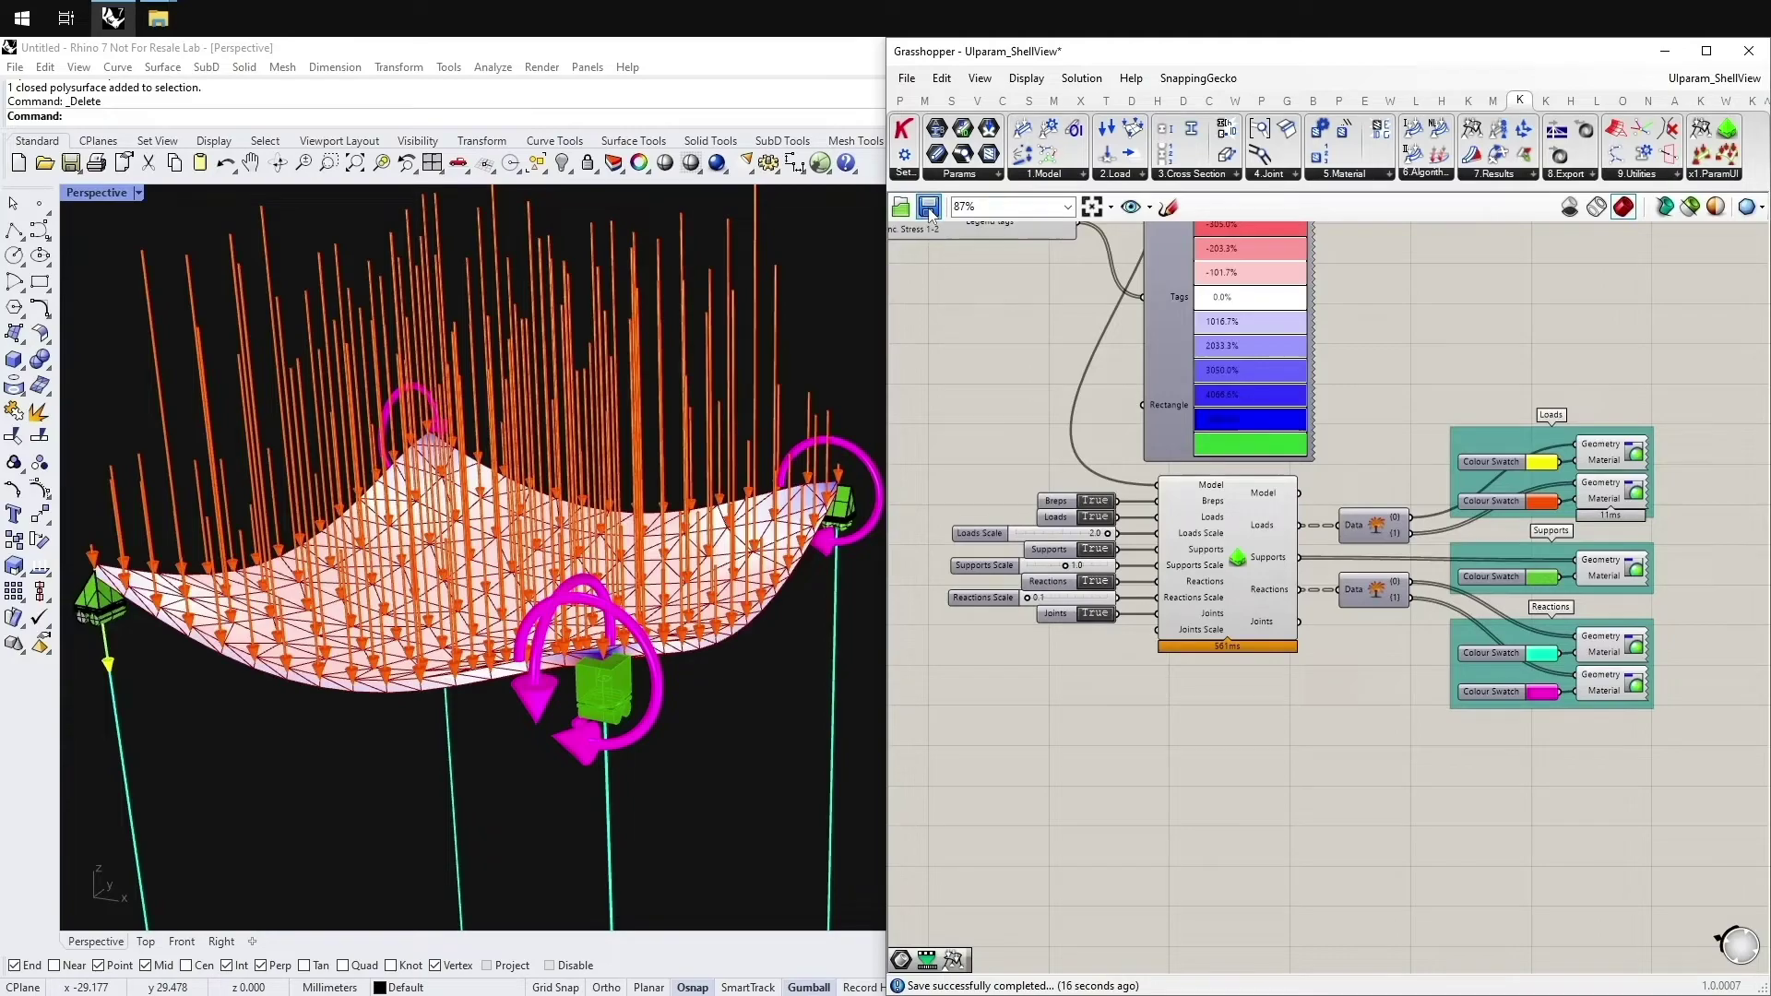